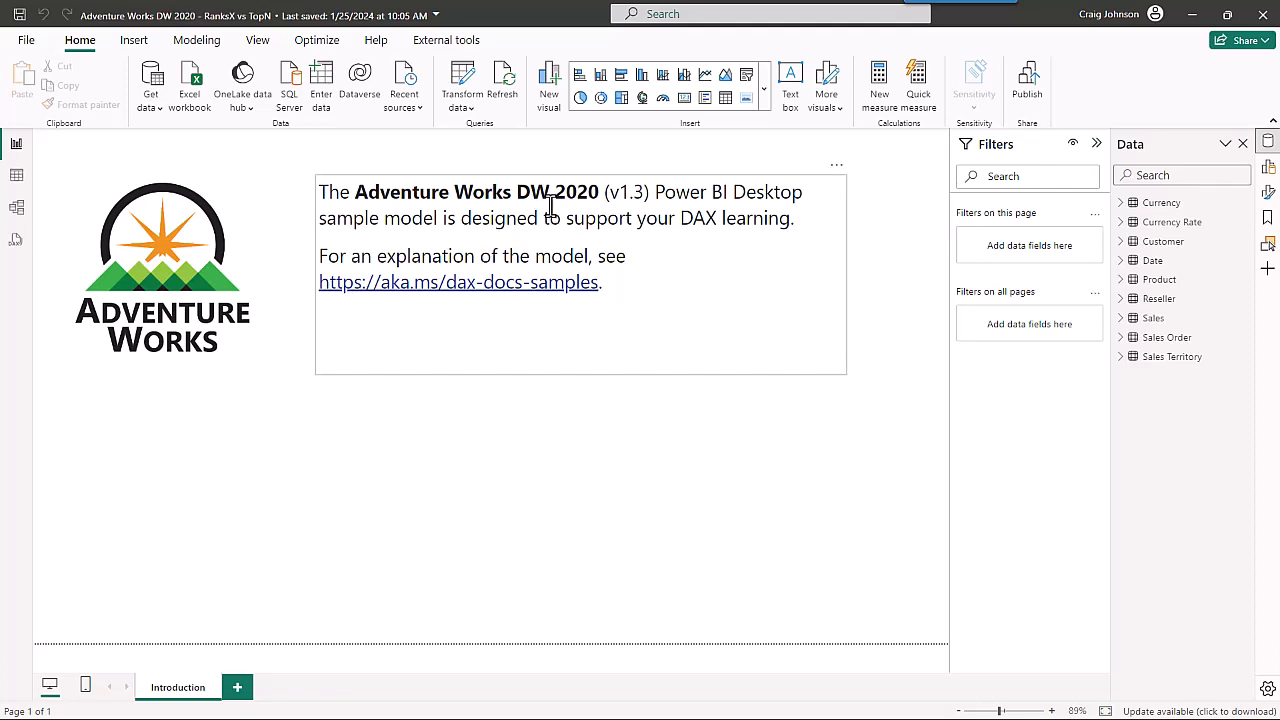
Examine the tables and relationships in the data model, including the Sales Order table, and return to the report
left_click(17, 209)
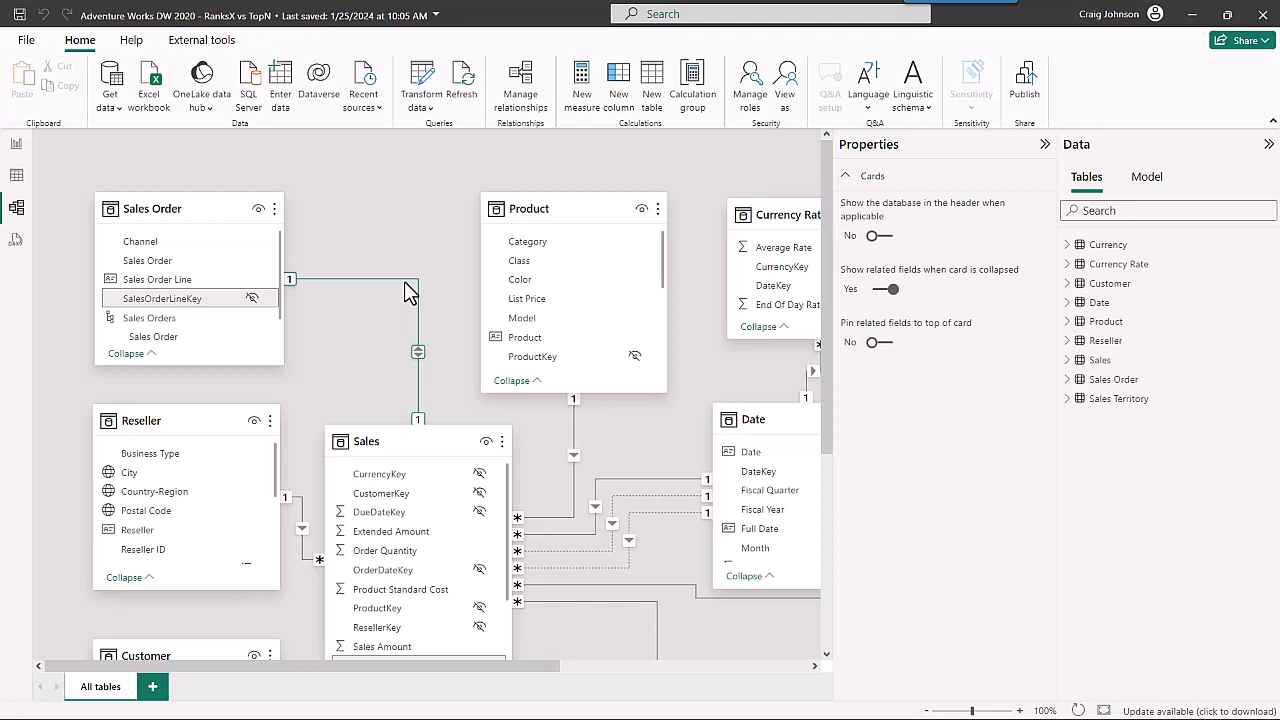
mouse_move(134, 209)
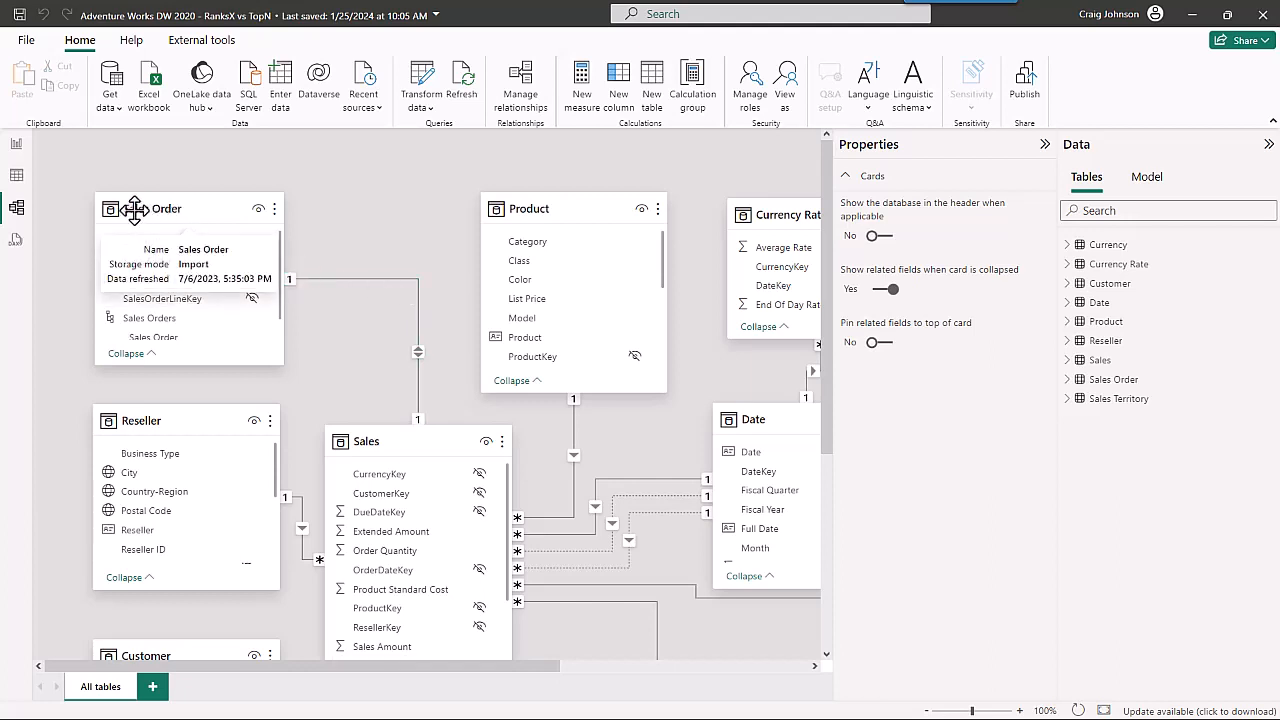
left_click(17, 146)
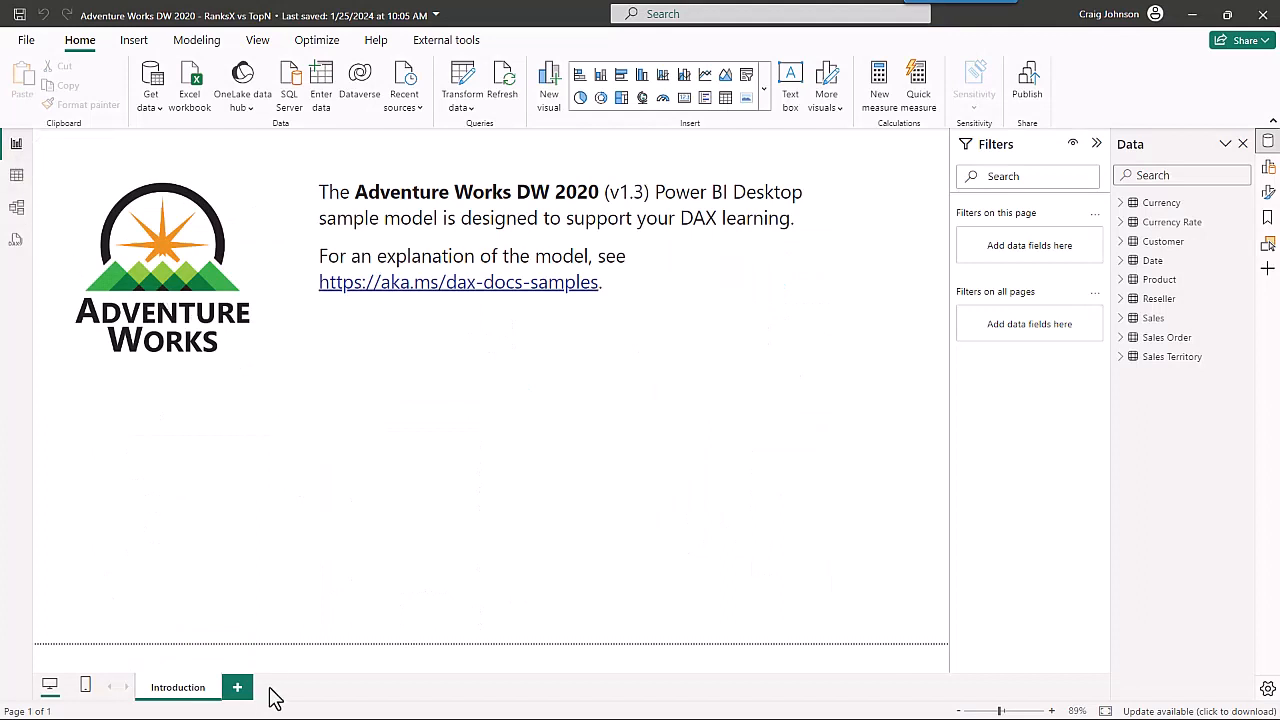
Add a new report page and create a new measure in the Sales table
left_click(238, 689)
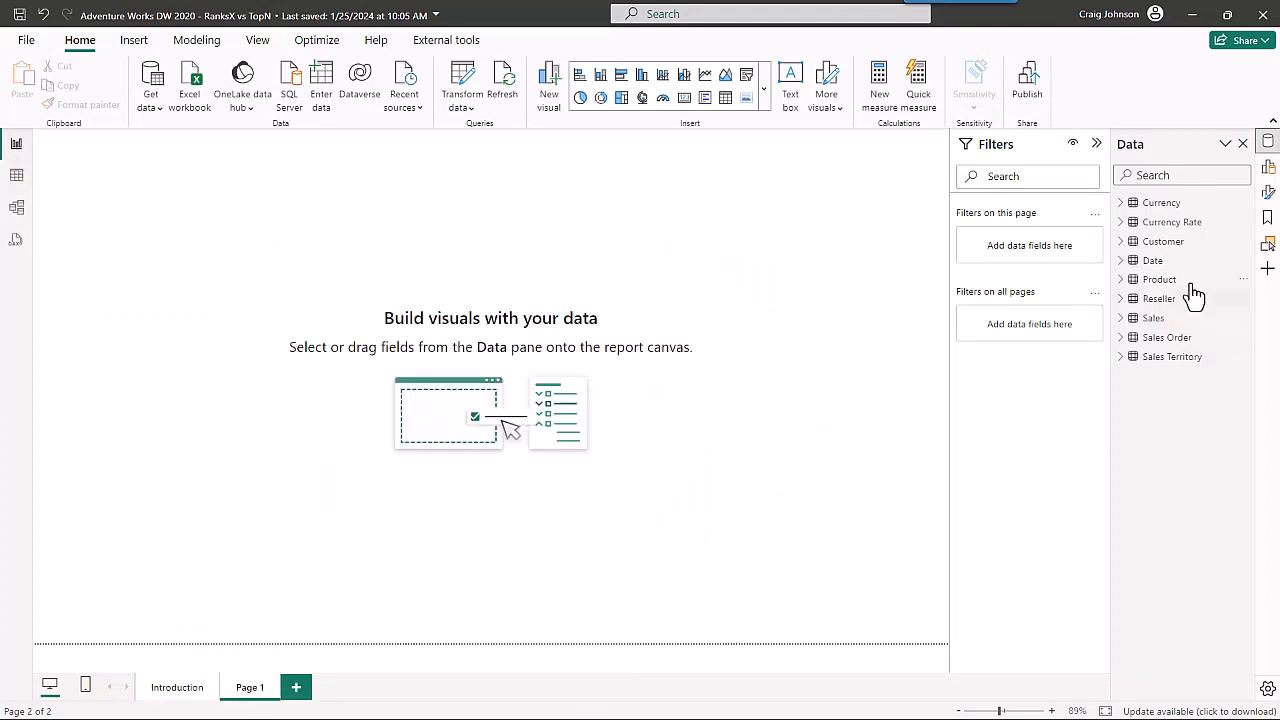
left_click(1122, 318)
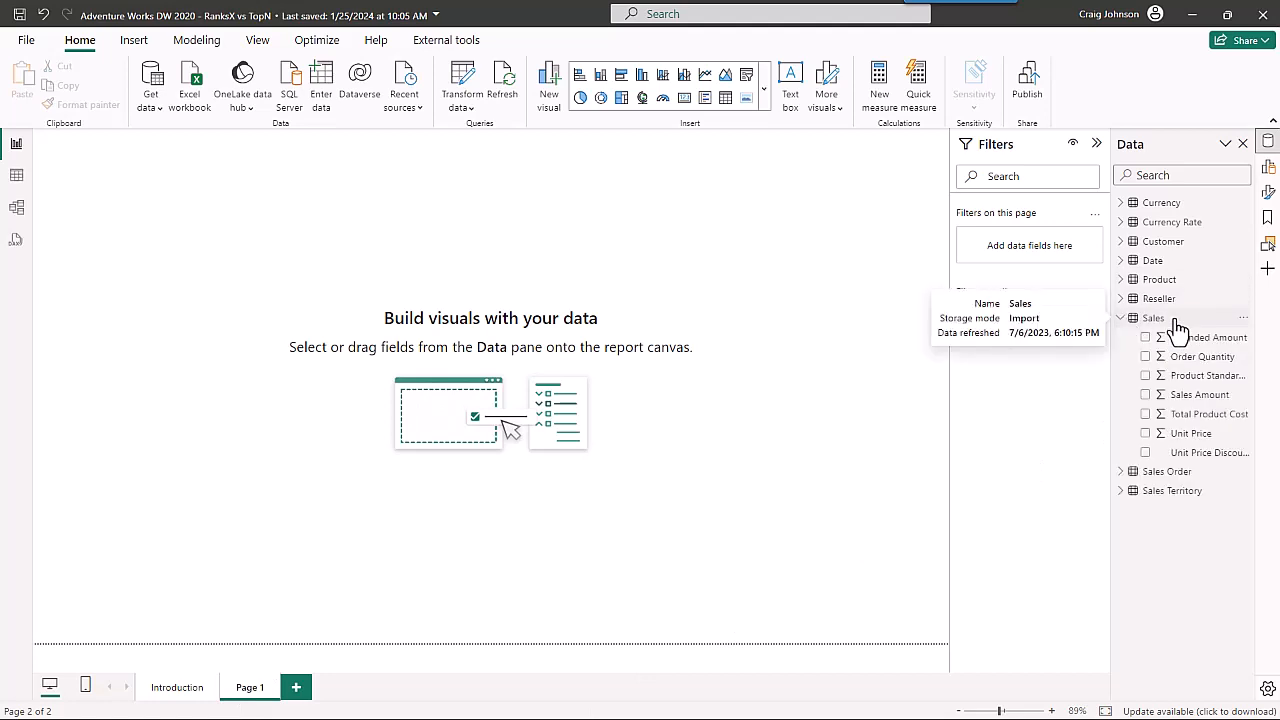
left_click(1165, 320)
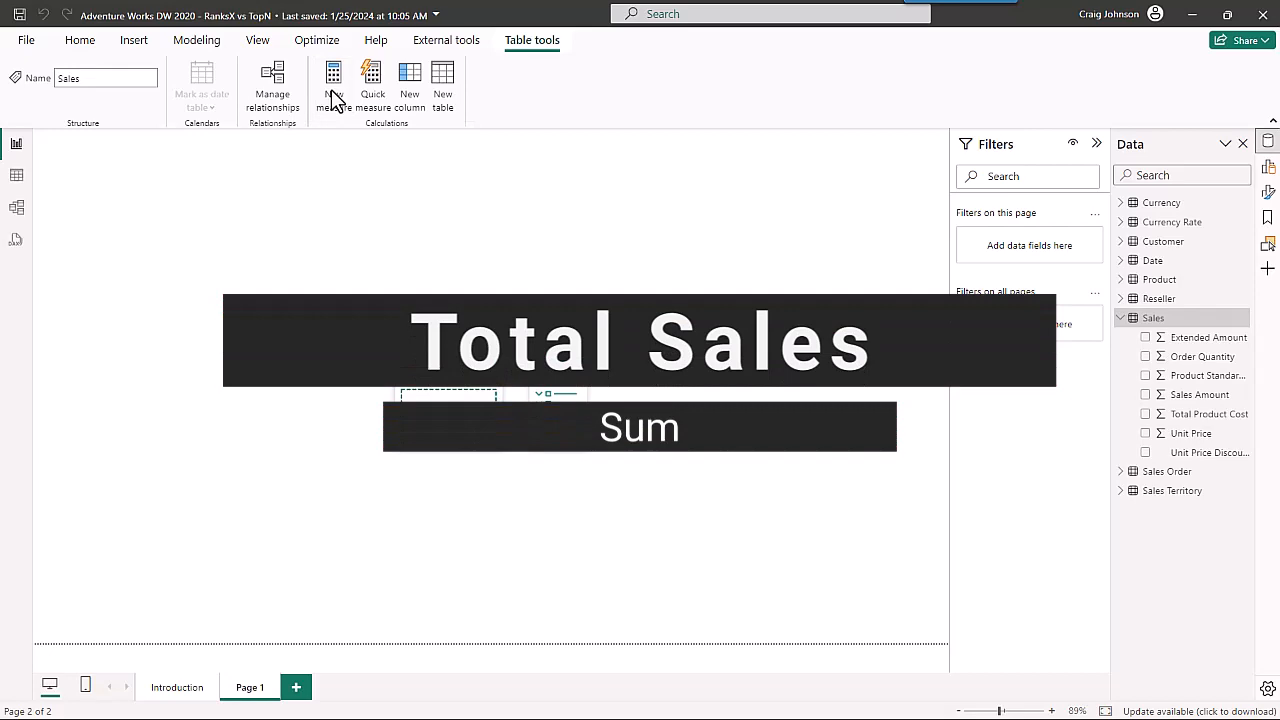
left_click(333, 90)
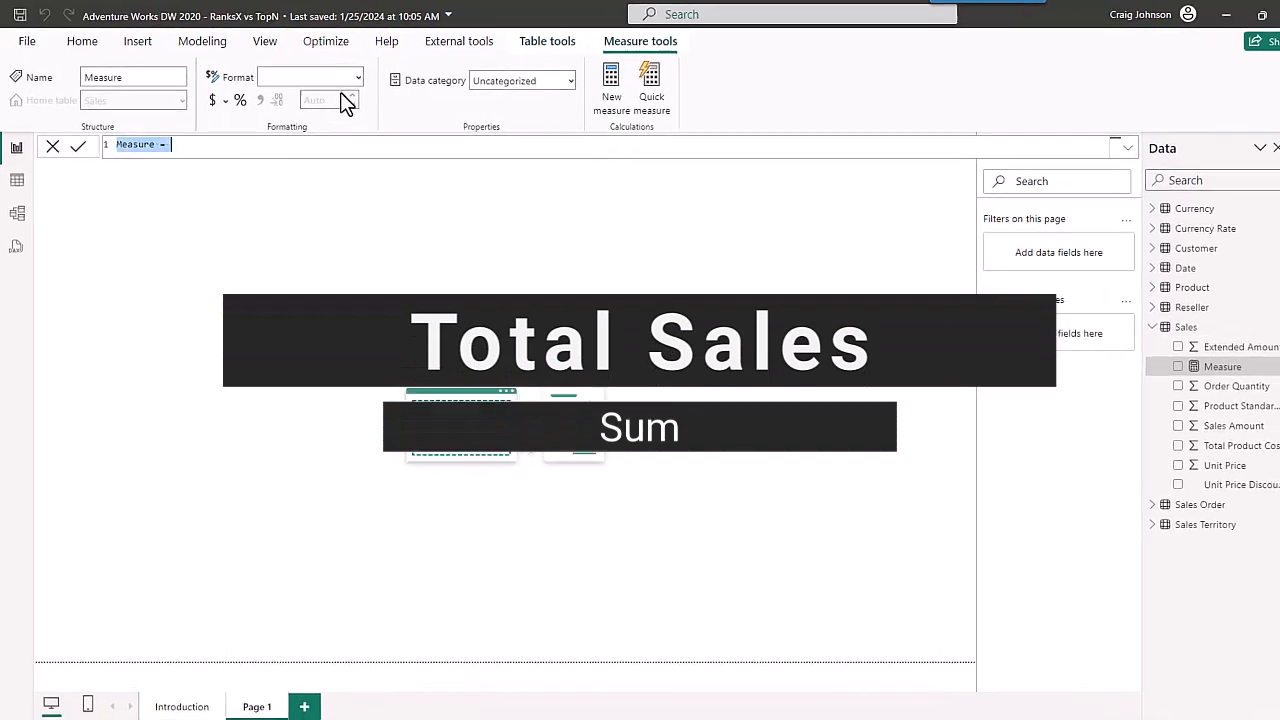
Define the new measure as Total Sales = SUM(Sales[Sales Amount]), with the expression on its own line
type("Total Sale")
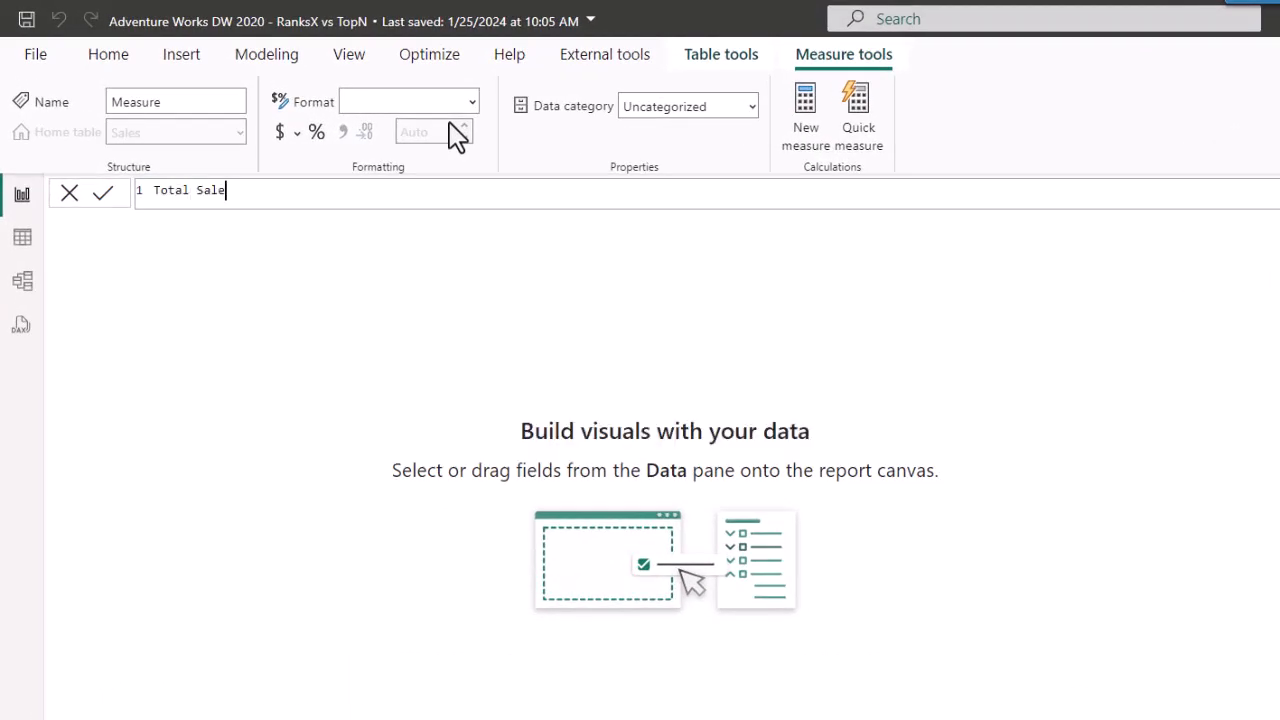
type("s =")
key("shift+Return")
type("sum")
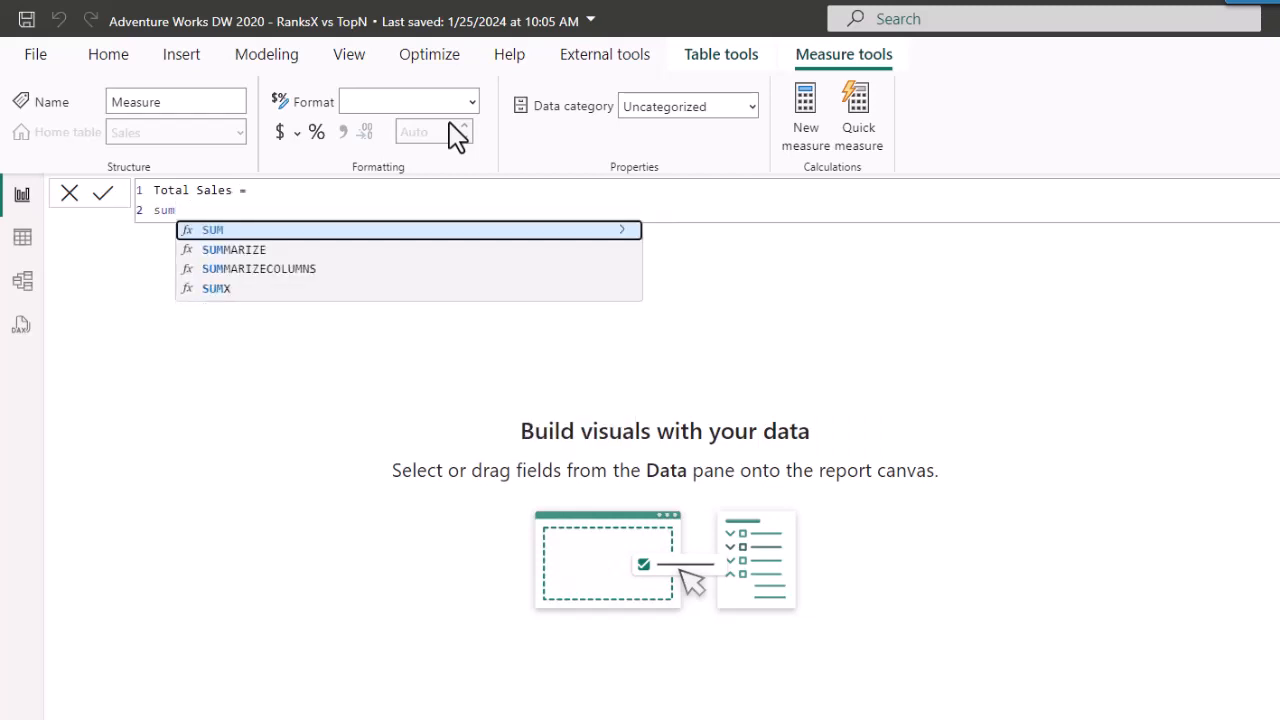
key("Tab")
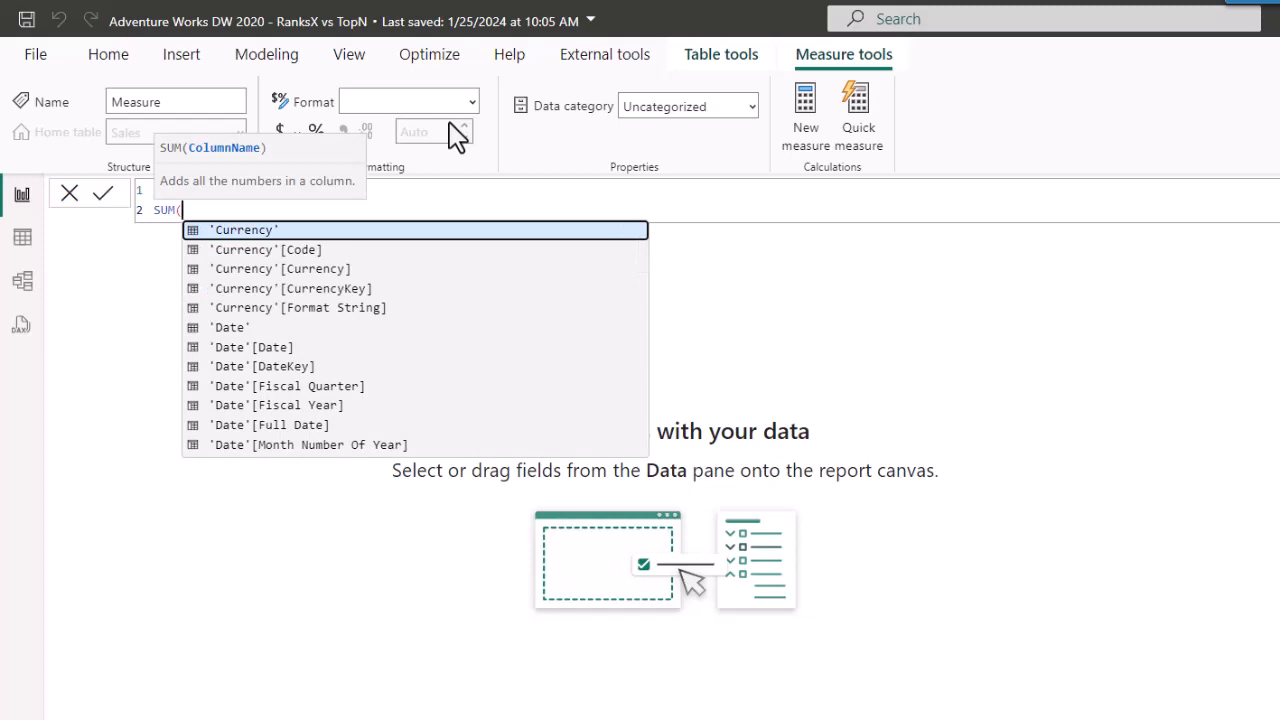
type("sal")
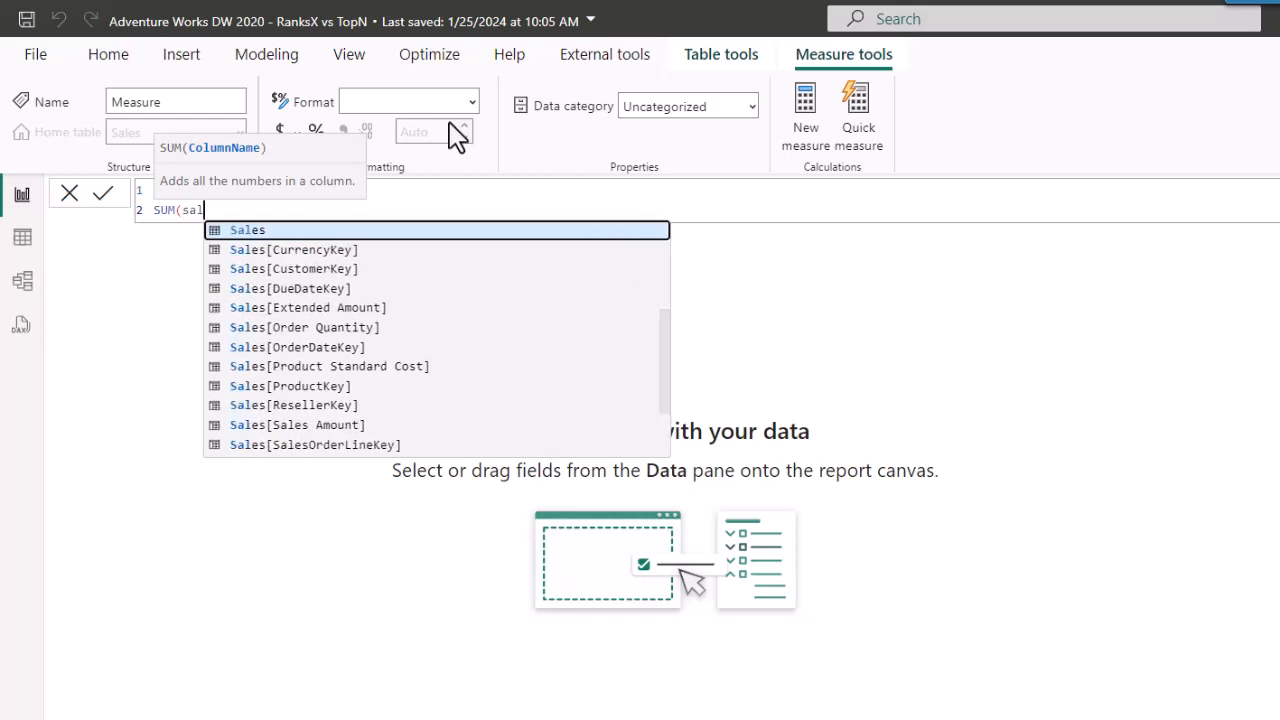
key("Down")
key("Down")
key("Down")
key("Down")
key("Down")
key("Down")
key("Down")
key("Down")
key("Down")
key("Down")
key("Tab")
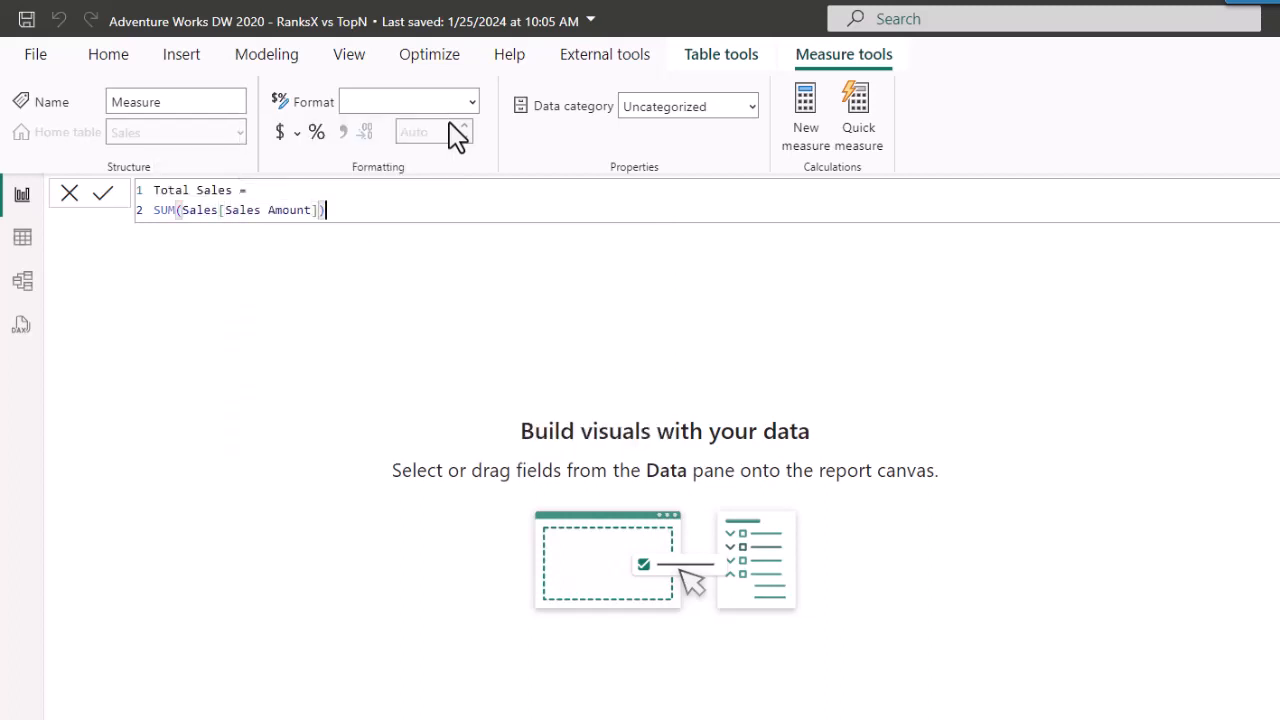
type(")")
key("Return")
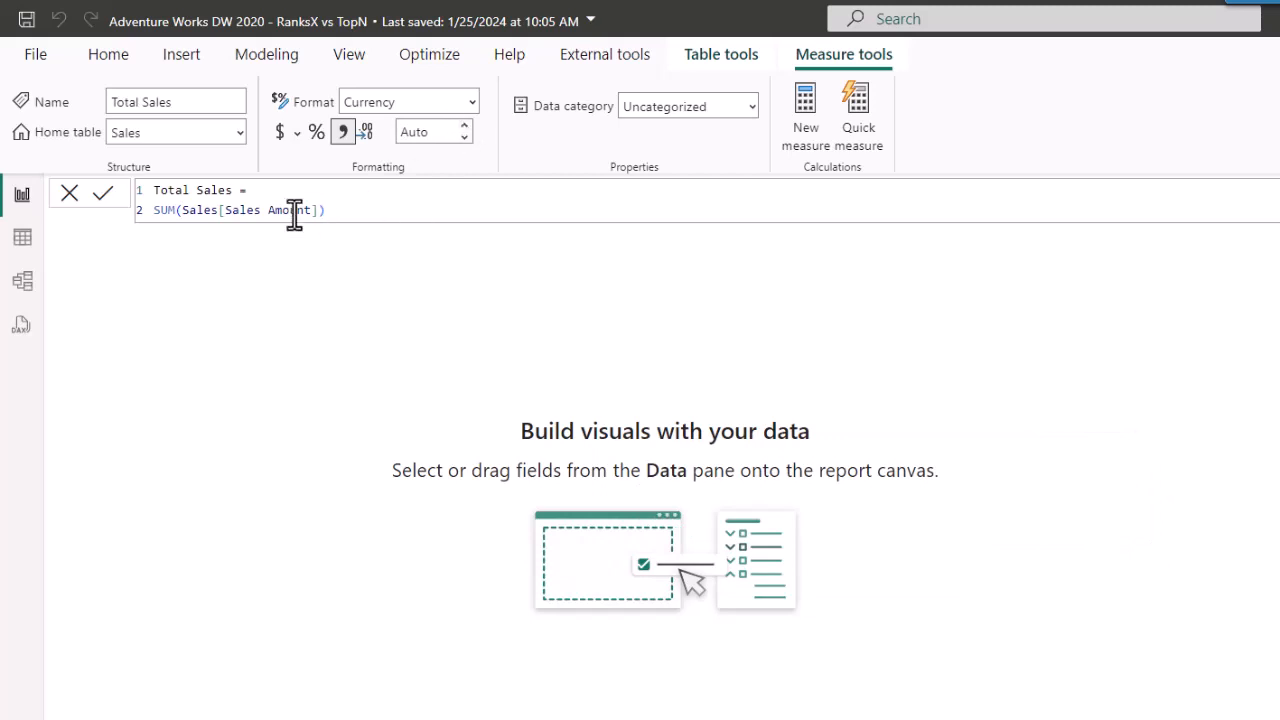
Set the Total Sales measure to 0 decimal places
left_click(446, 133)
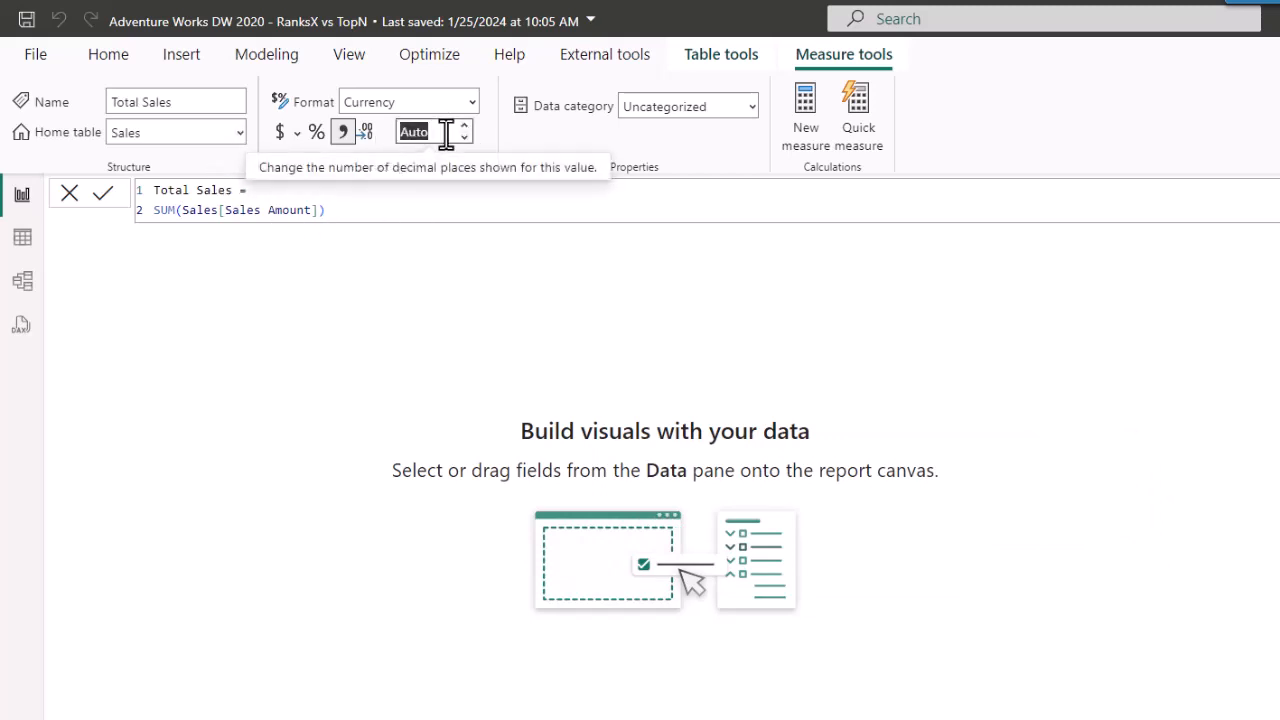
type("0")
key("Return")
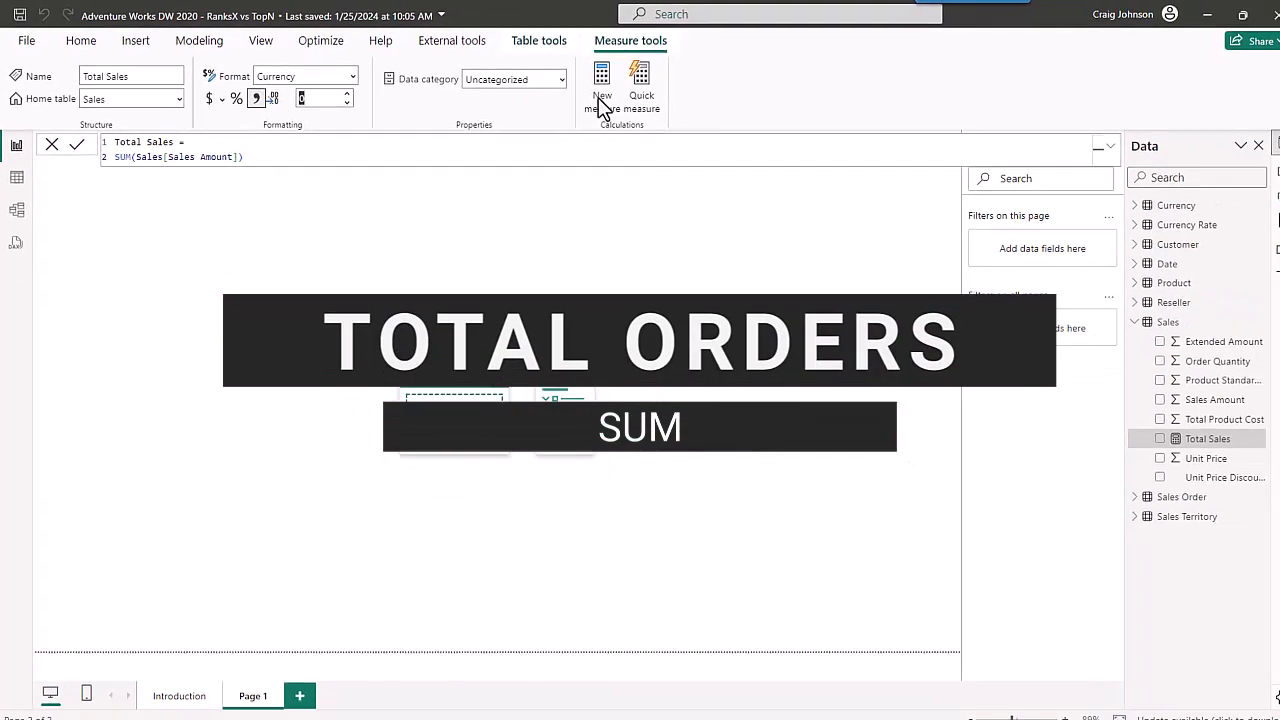
Create the measure Total Orders = SUM(Sales[Order Quantity]) in the Sales table and format it with a thousands separator
left_click(800, 131)
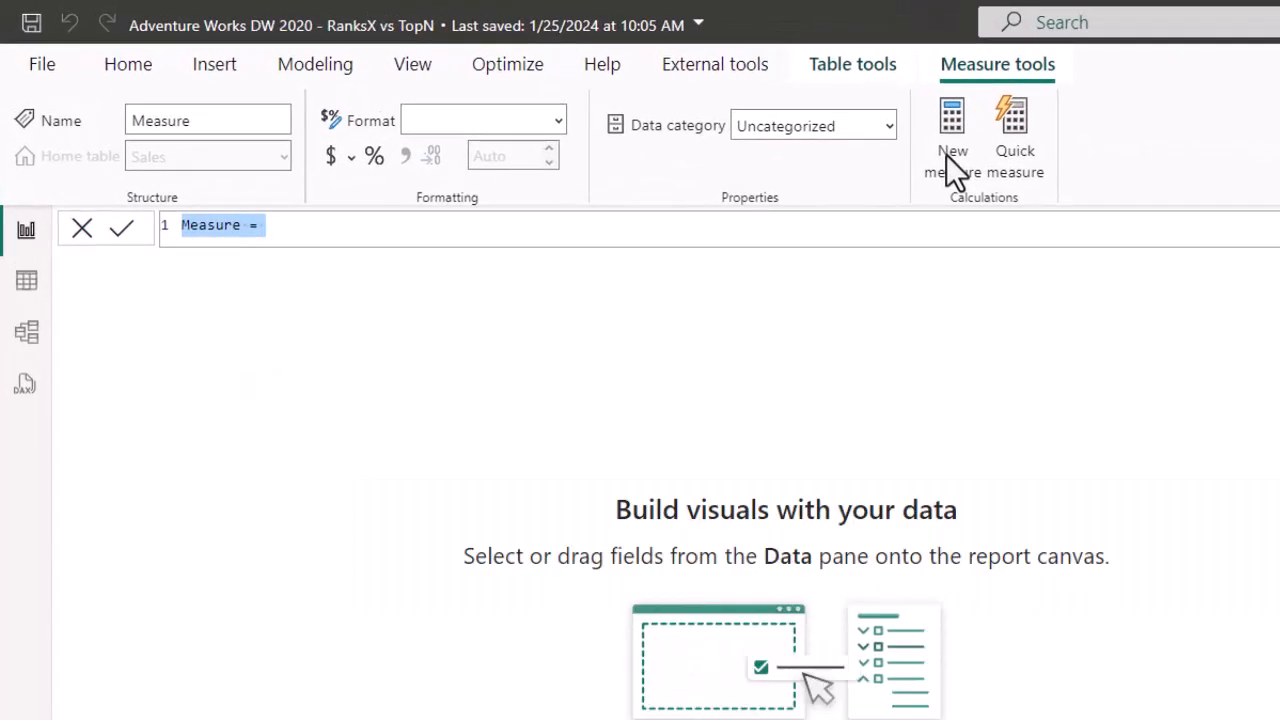
type("Total Or")
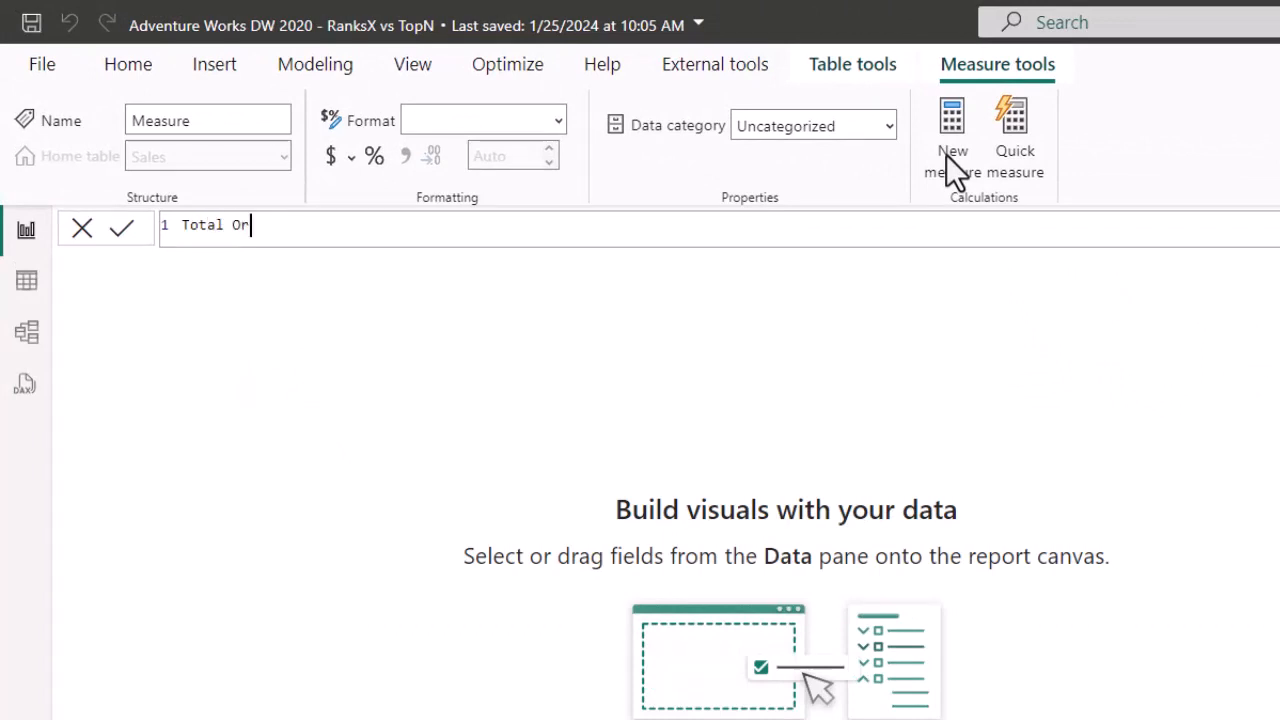
type("ders =")
key("shift+Return")
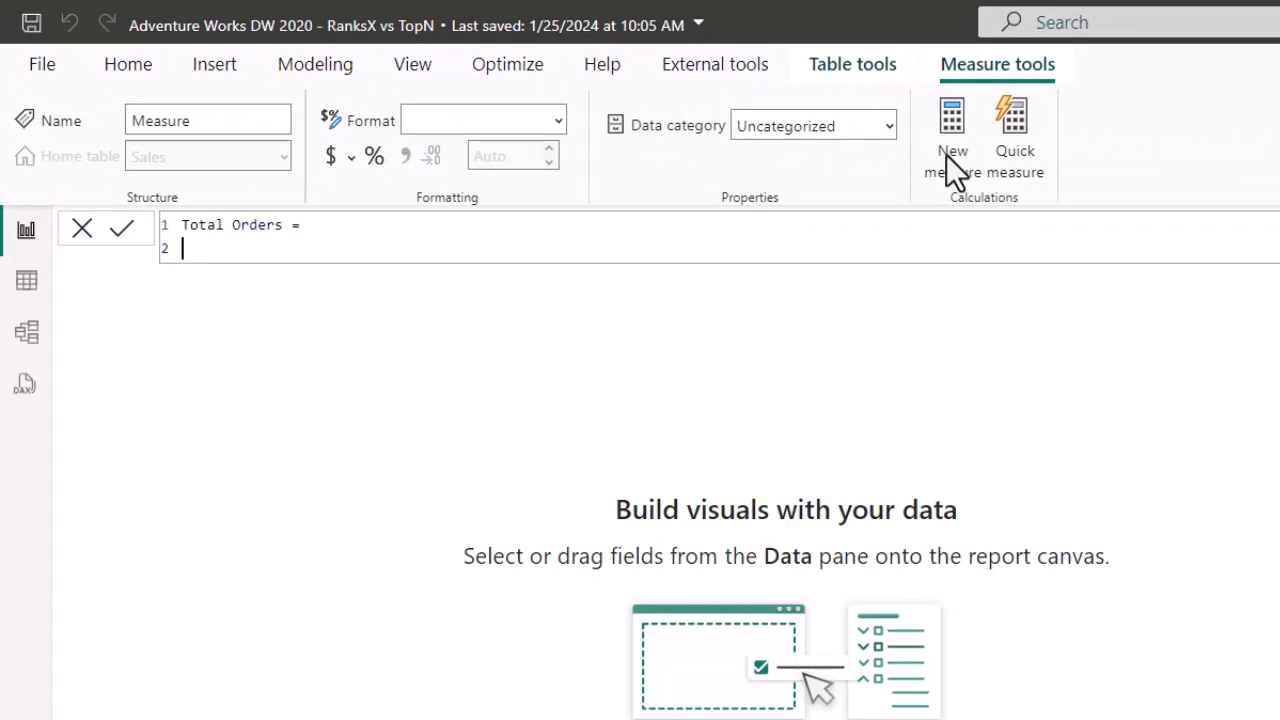
type("sum")
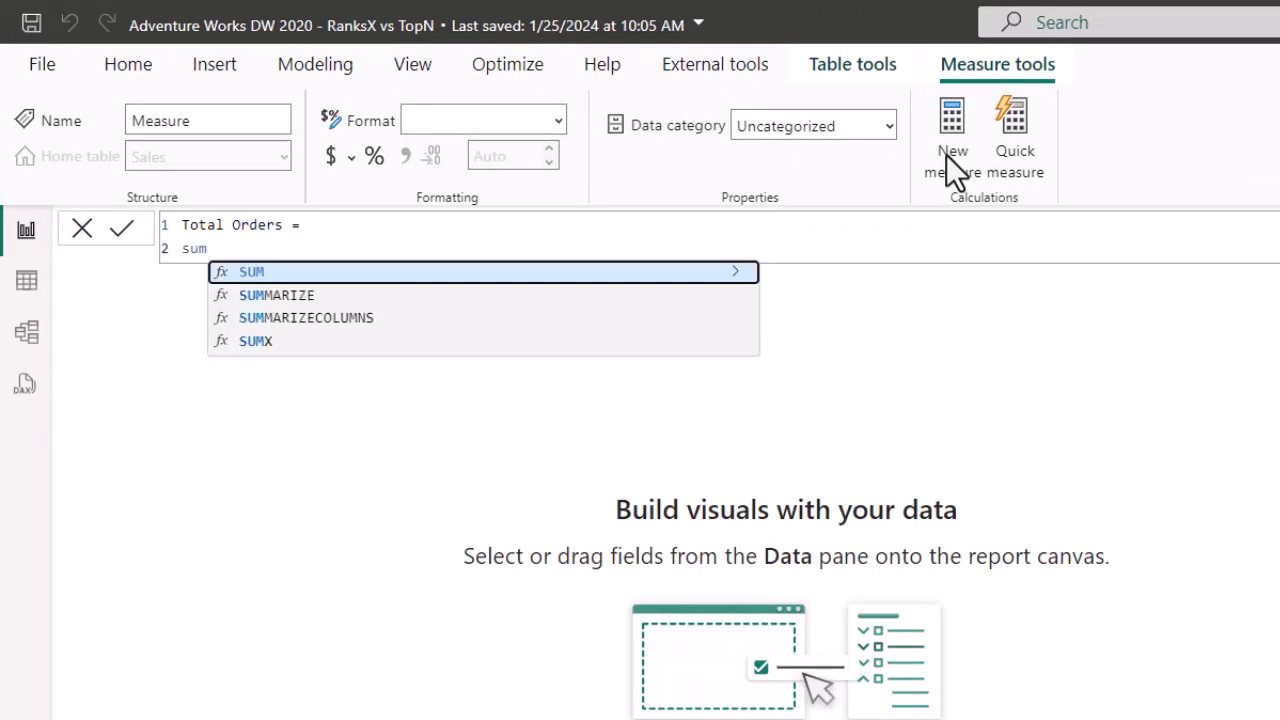
key("Tab")
type("sal")
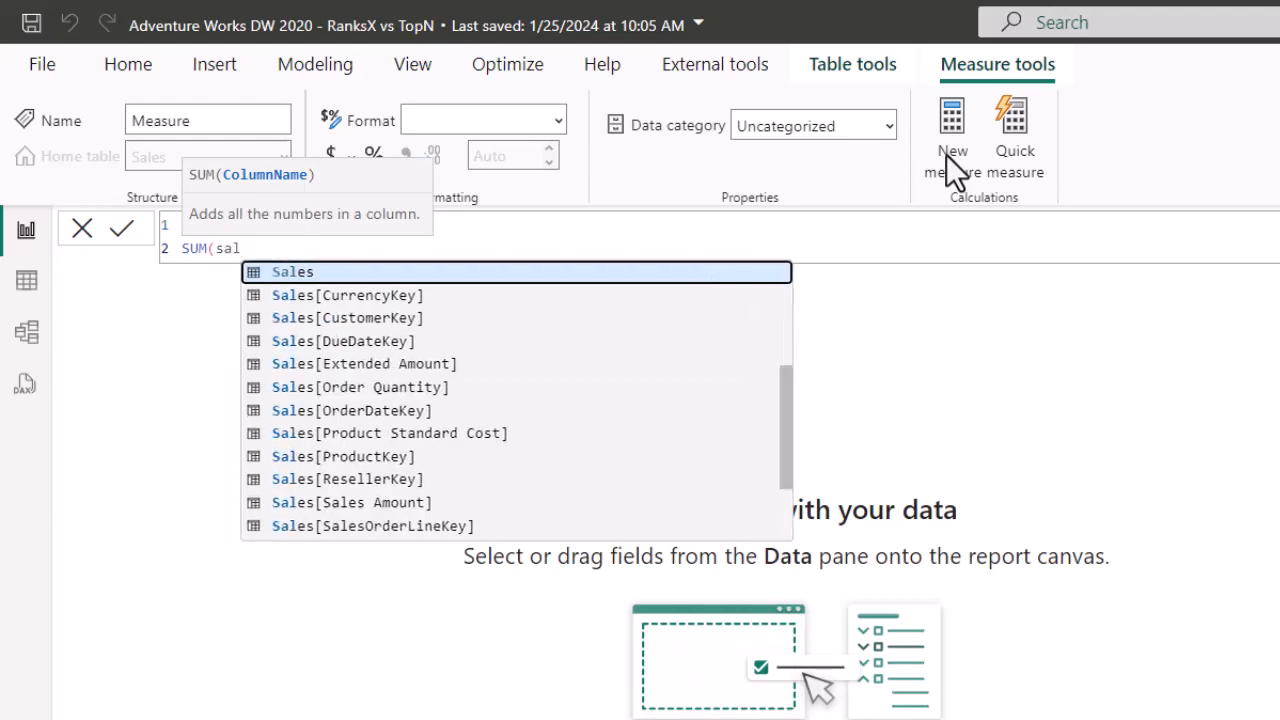
key("Down")
key("Down")
key("Down")
key("Down")
key("Down")
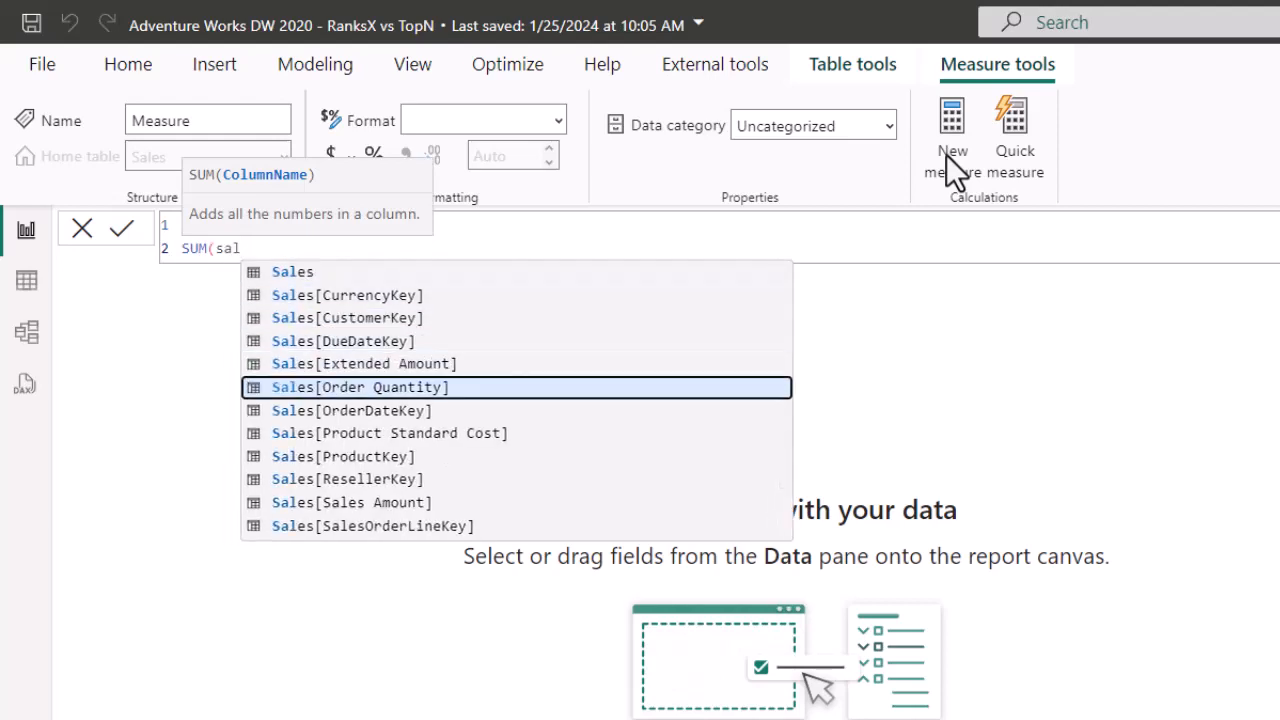
key("Tab")
type(")")
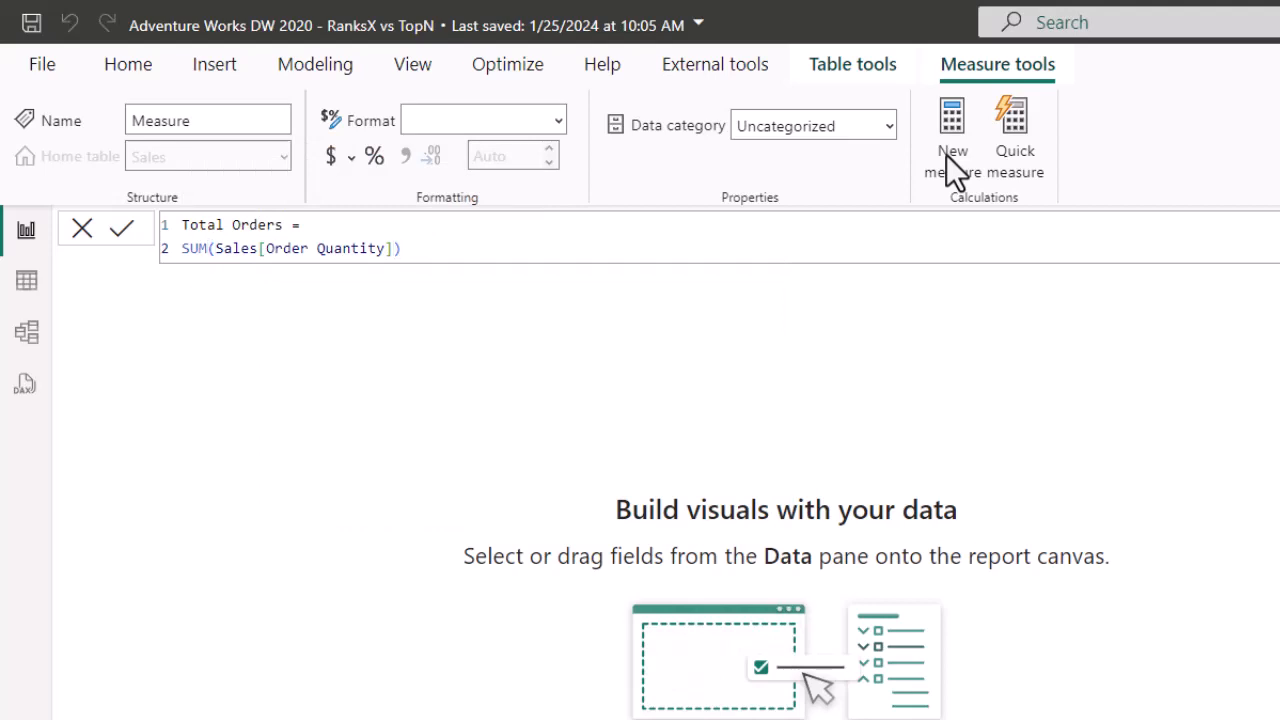
key("Return")
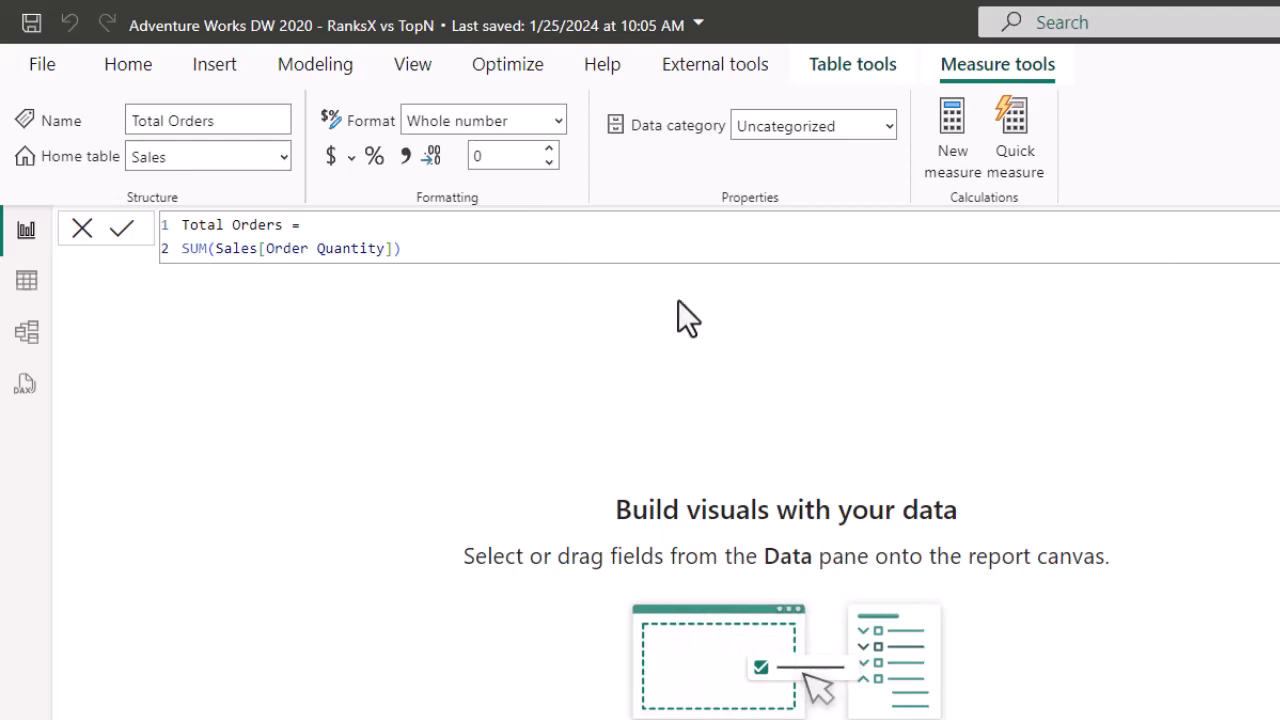
left_click(405, 156)
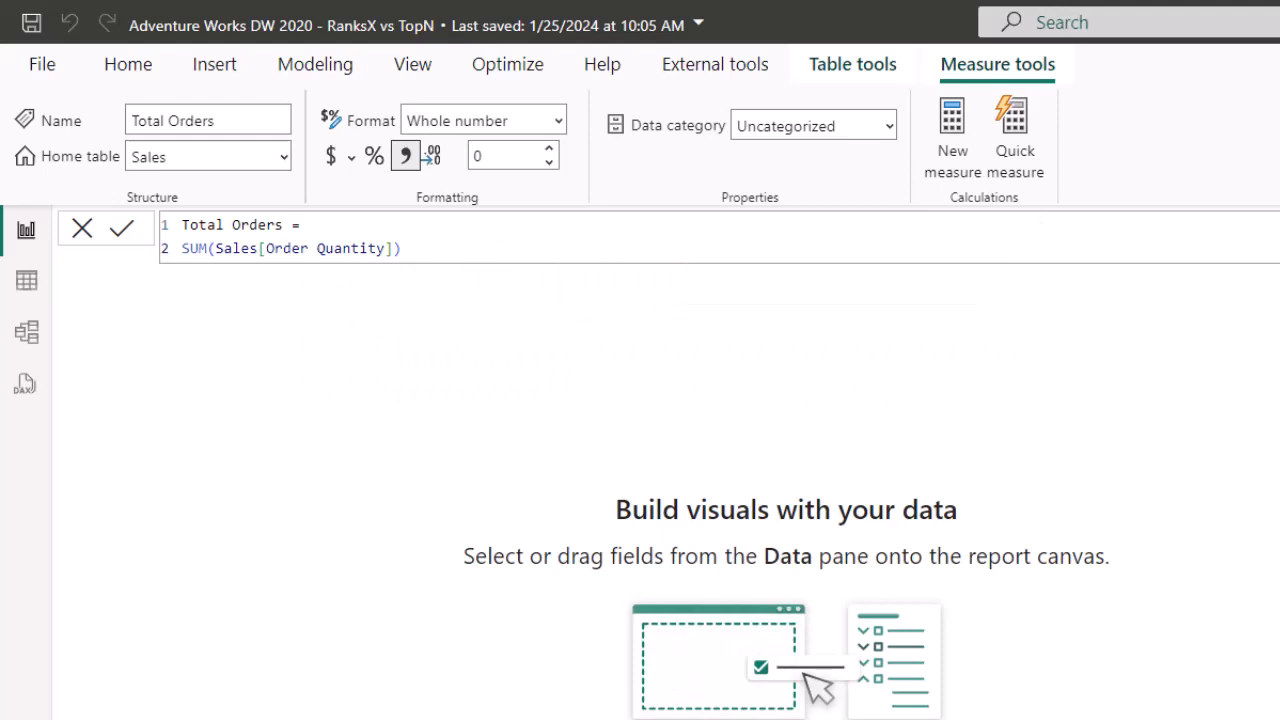
left_click(209, 469)
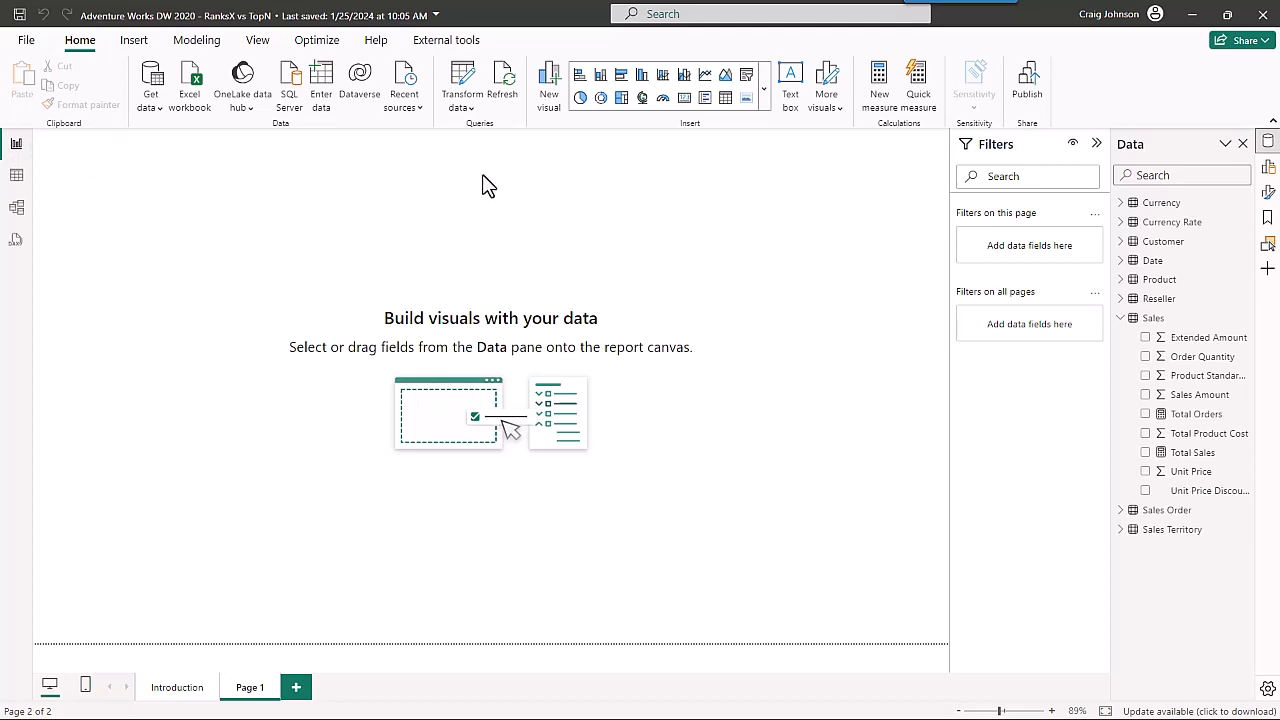
Insert a table visual on the new page, enlarge it and move it toward the middle of the canvas
left_click(725, 98)
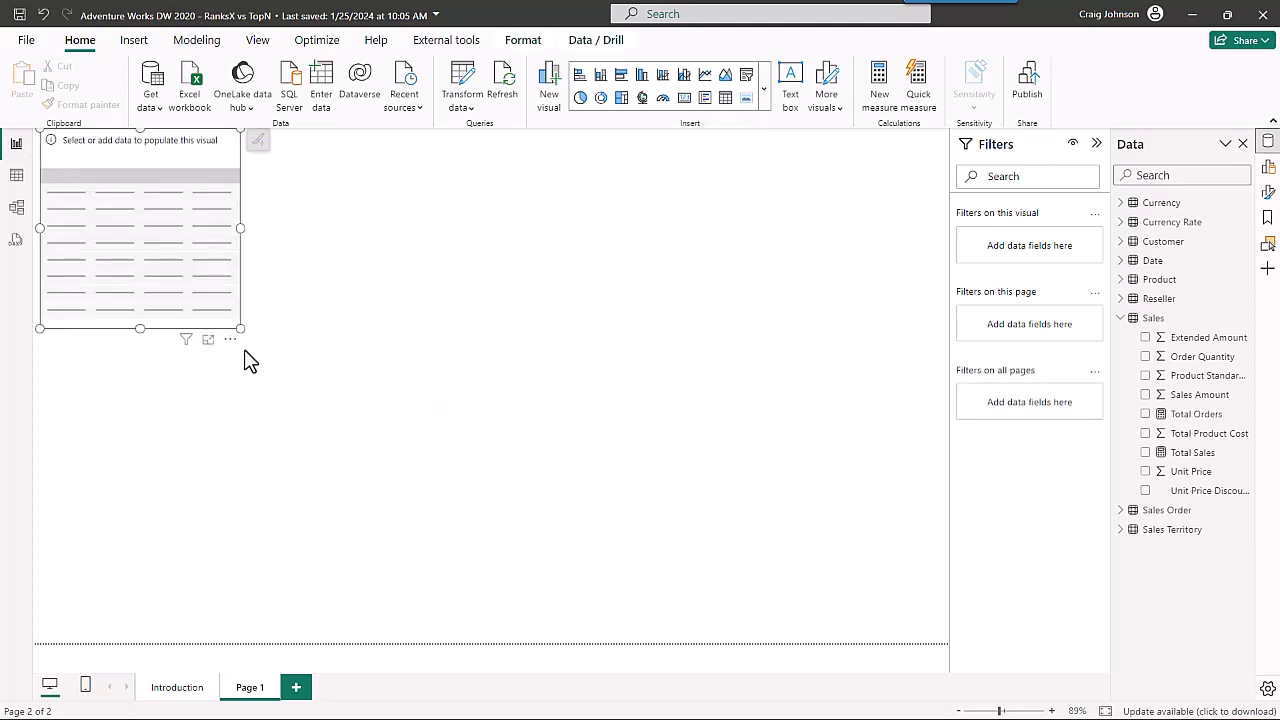
left_click_drag(240, 328, 460, 498)
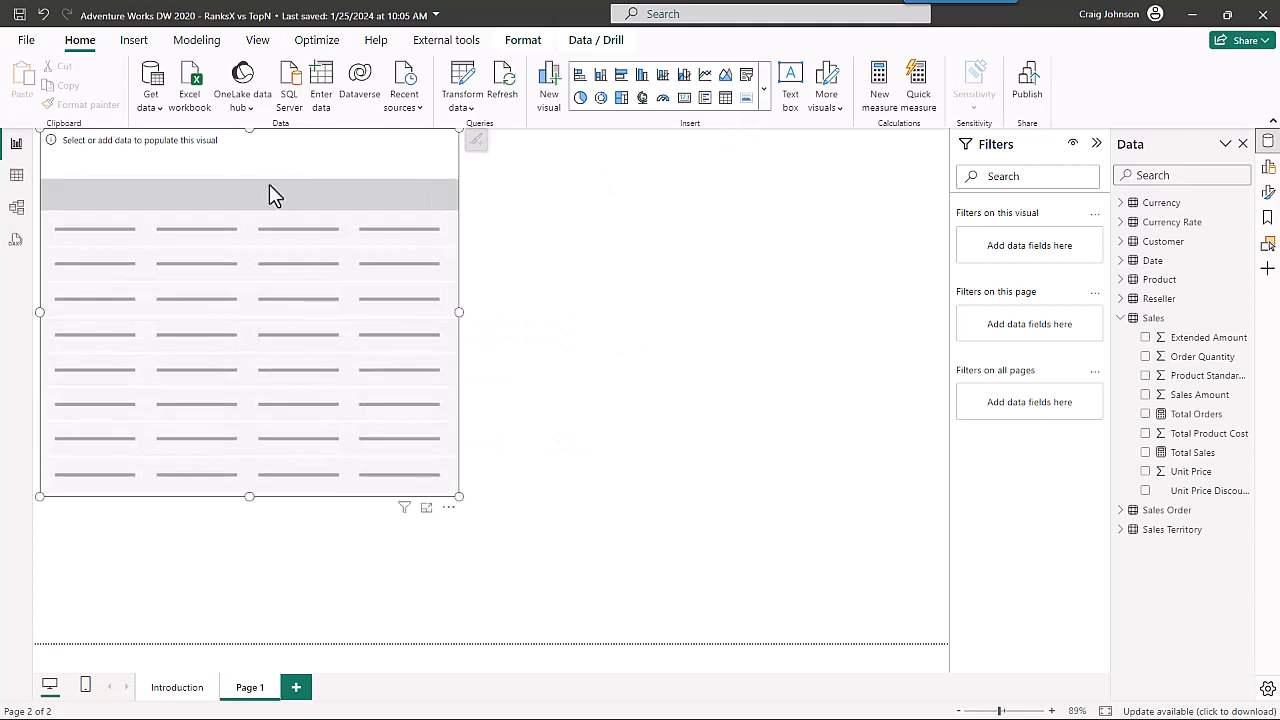
left_click_drag(266, 165, 472, 201)
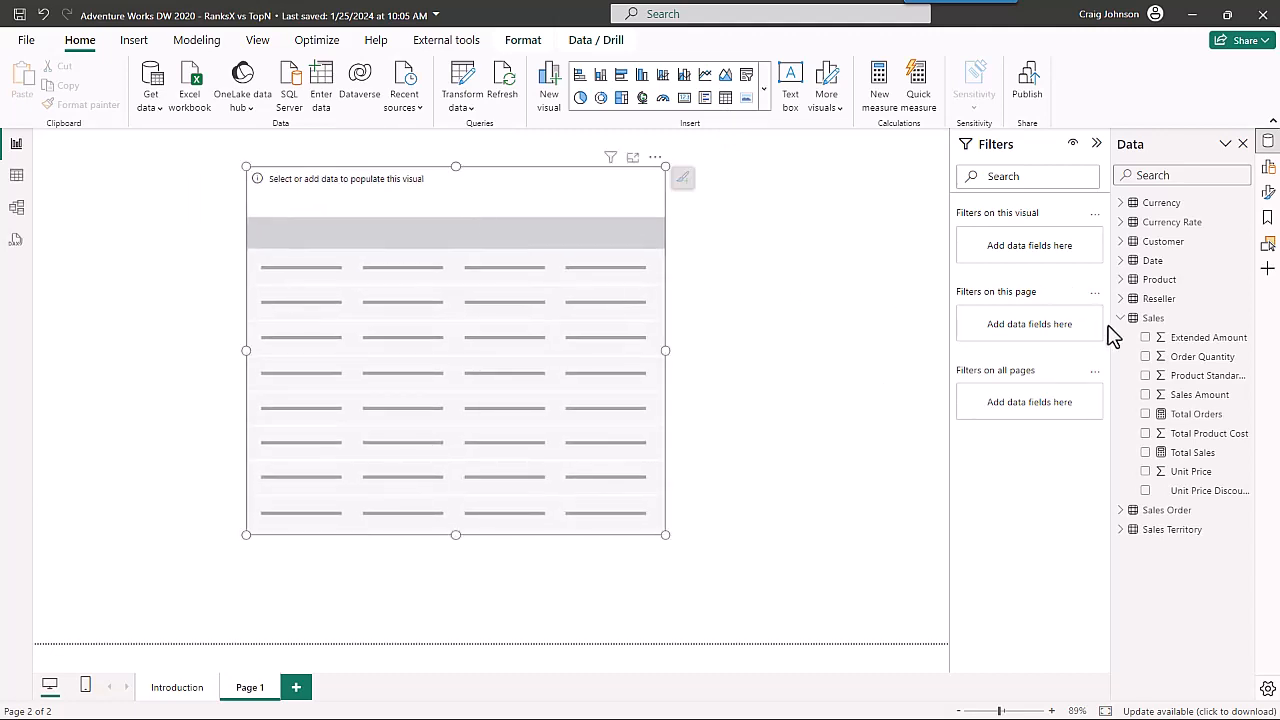
Add the Product field and the Total Sales measure to the table visual and sort it by Total Sales in descending order
left_click(1124, 285)
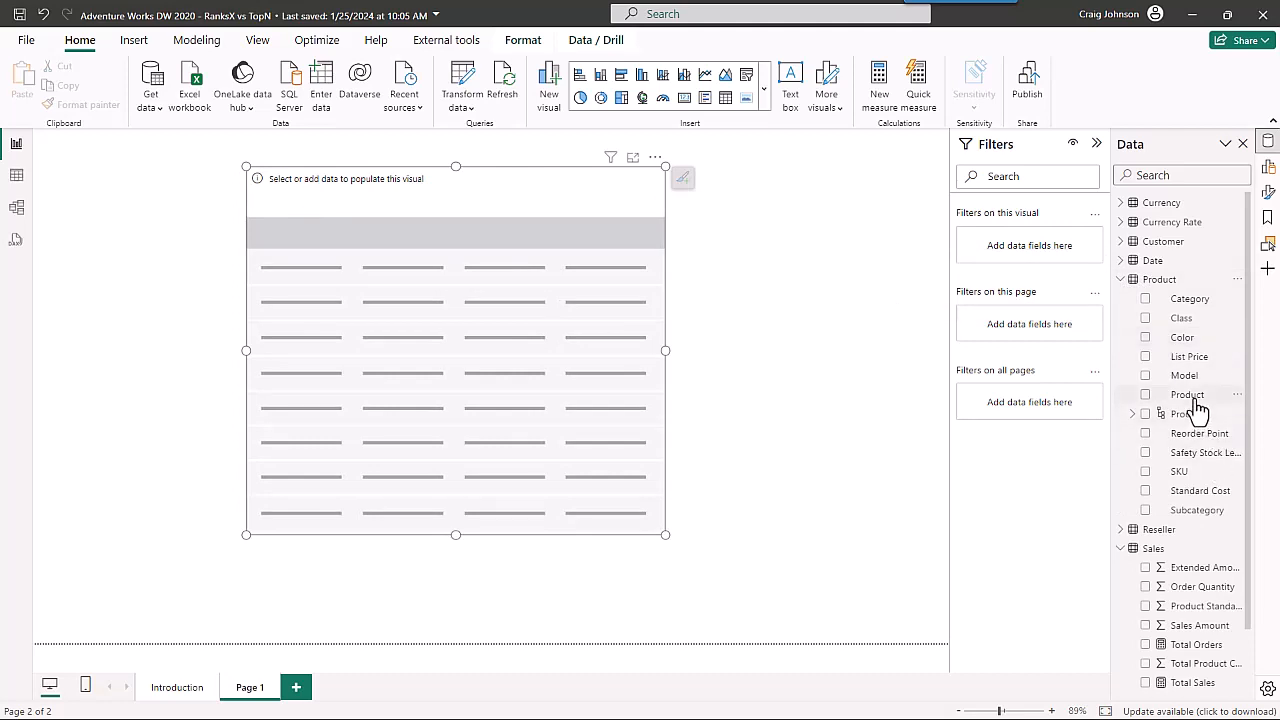
left_click_drag(1196, 400, 437, 403)
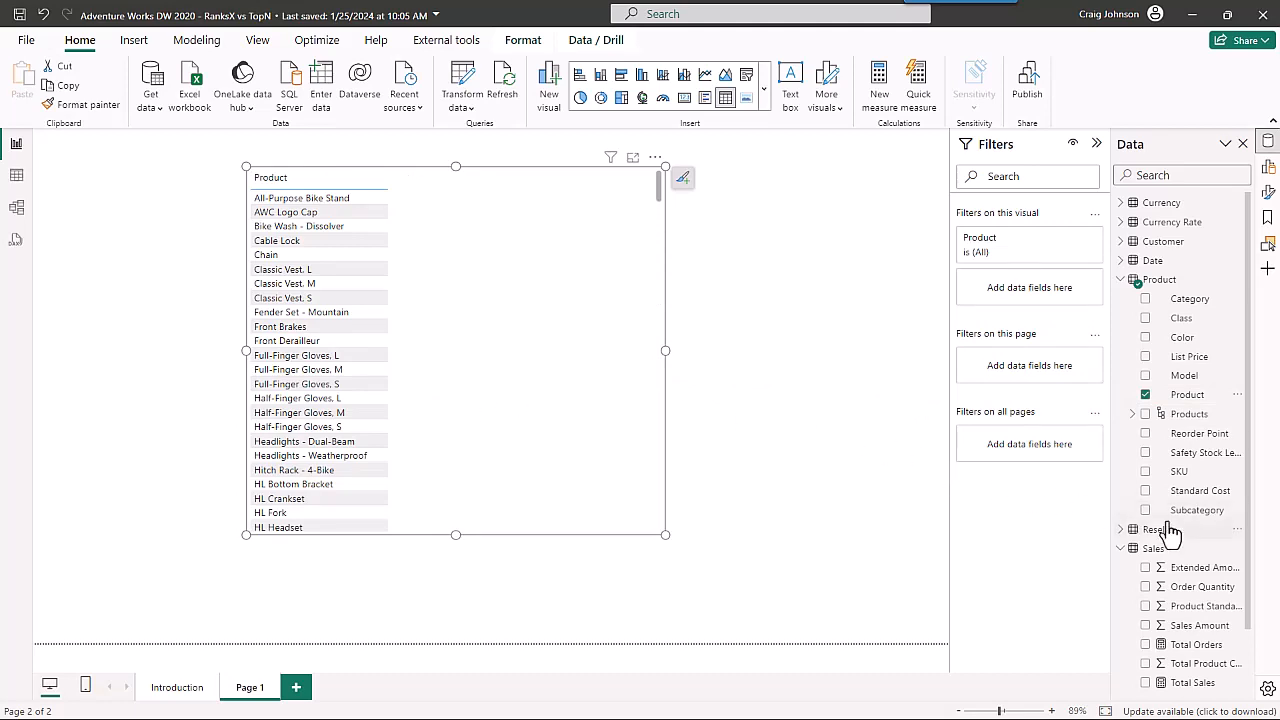
scroll(1193, 535, "down", 2)
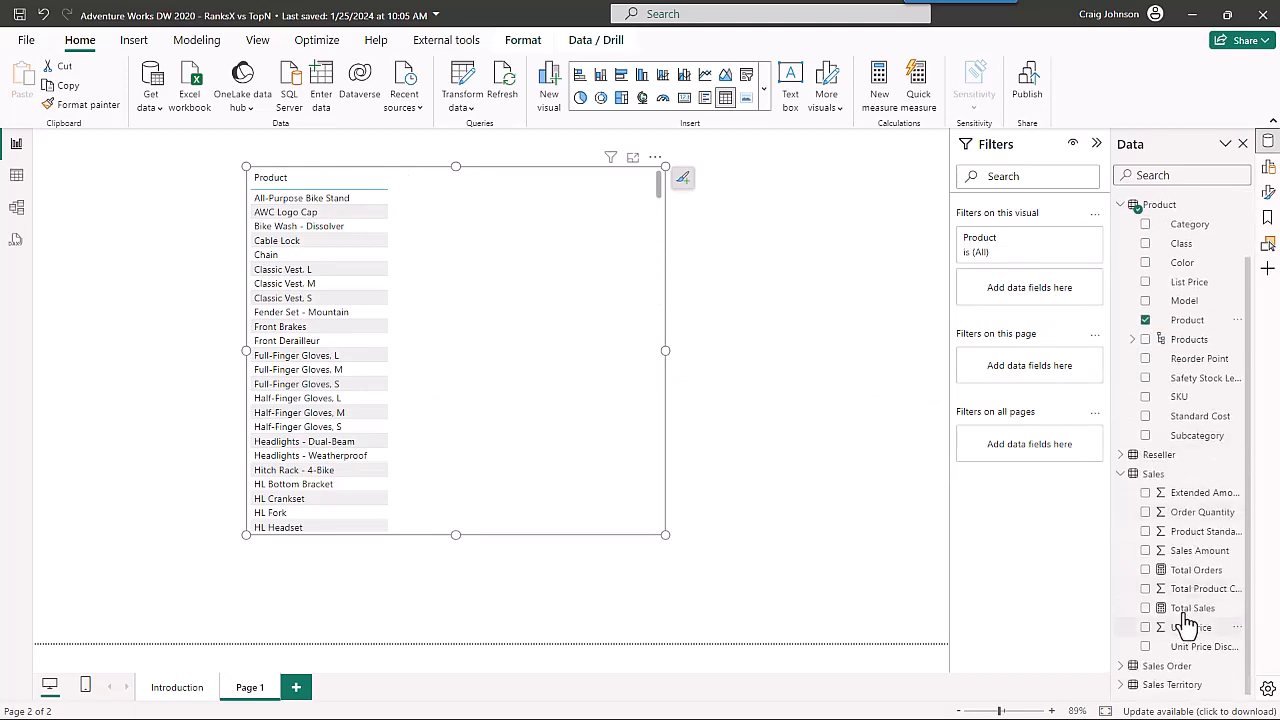
left_click_drag(1186, 620, 505, 410)
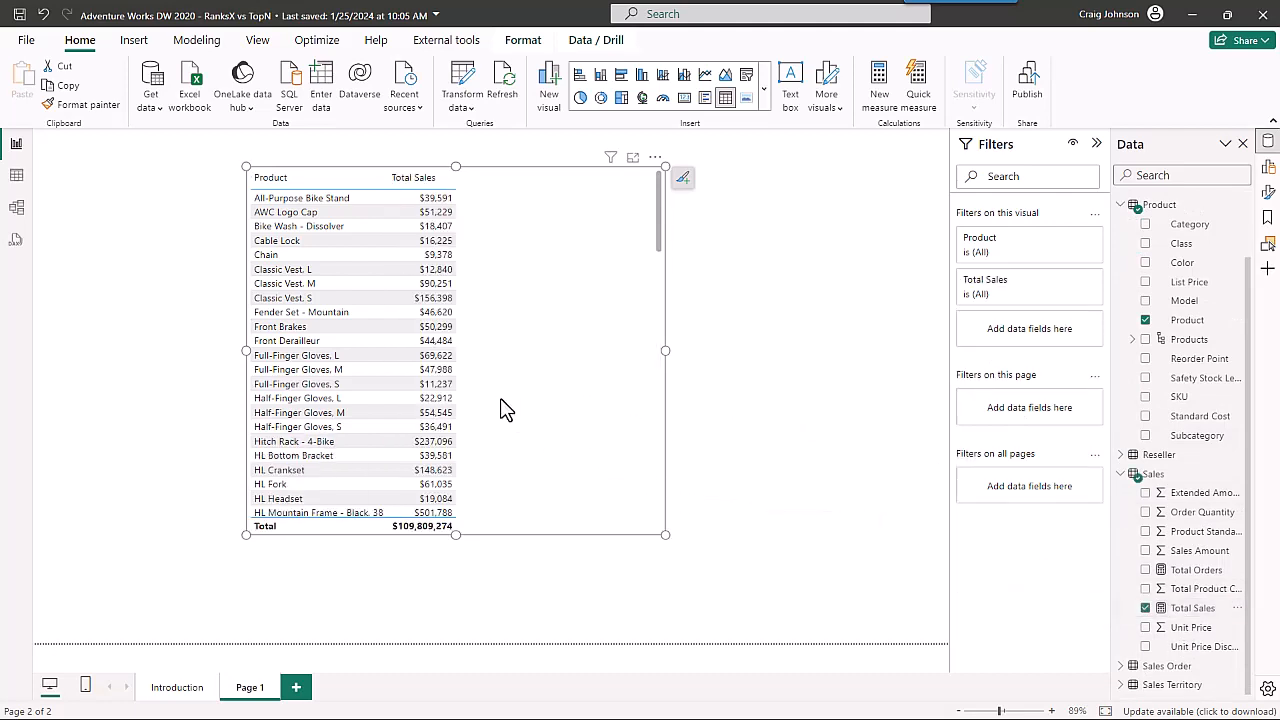
left_click(425, 180)
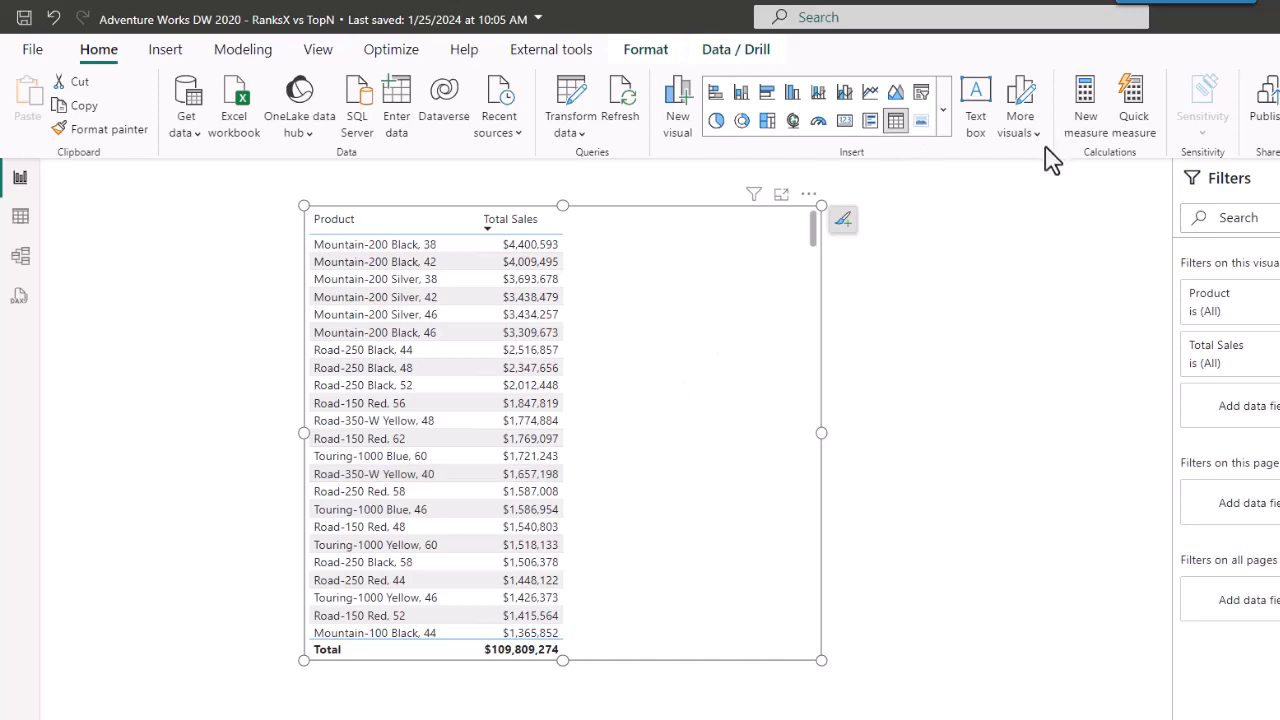
Create the measure Rank Wrong Measure = RANKX('Product',[Total Sales]), with the formula on a second line below the name
left_click(1086, 134)
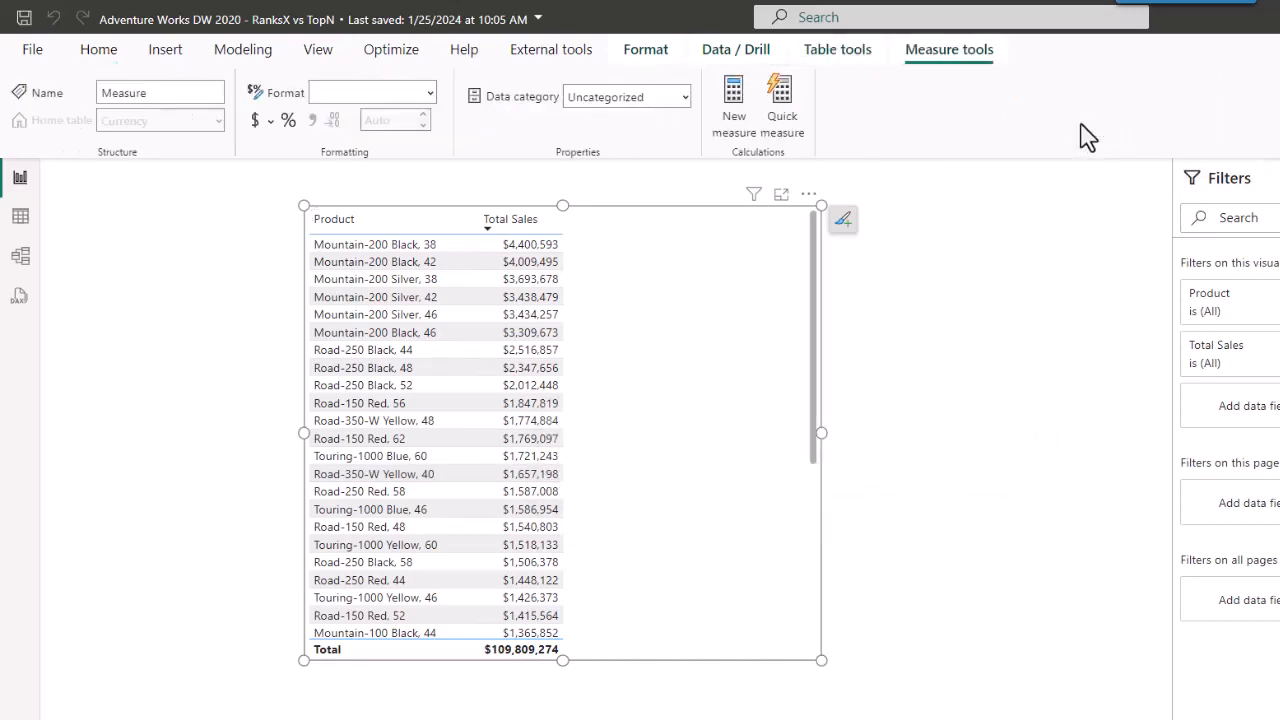
type("Rank W")
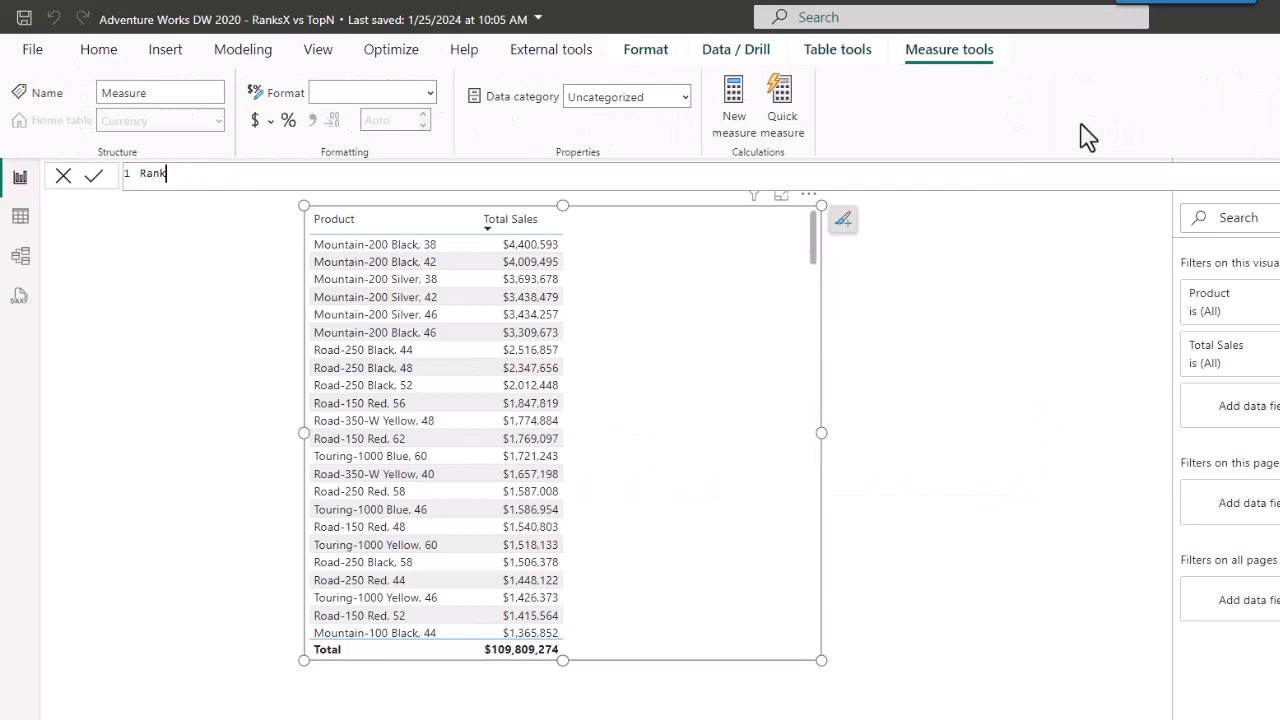
type("rong Measure =")
key("shift+Return")
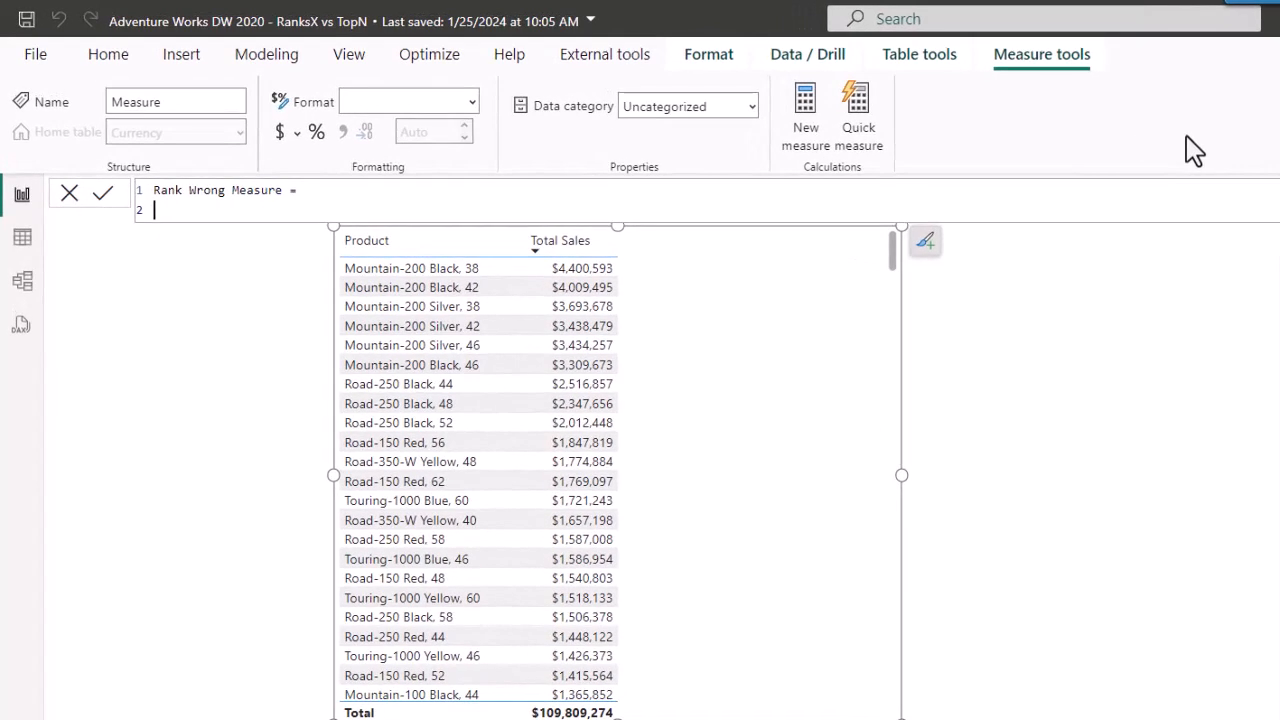
type("rank")
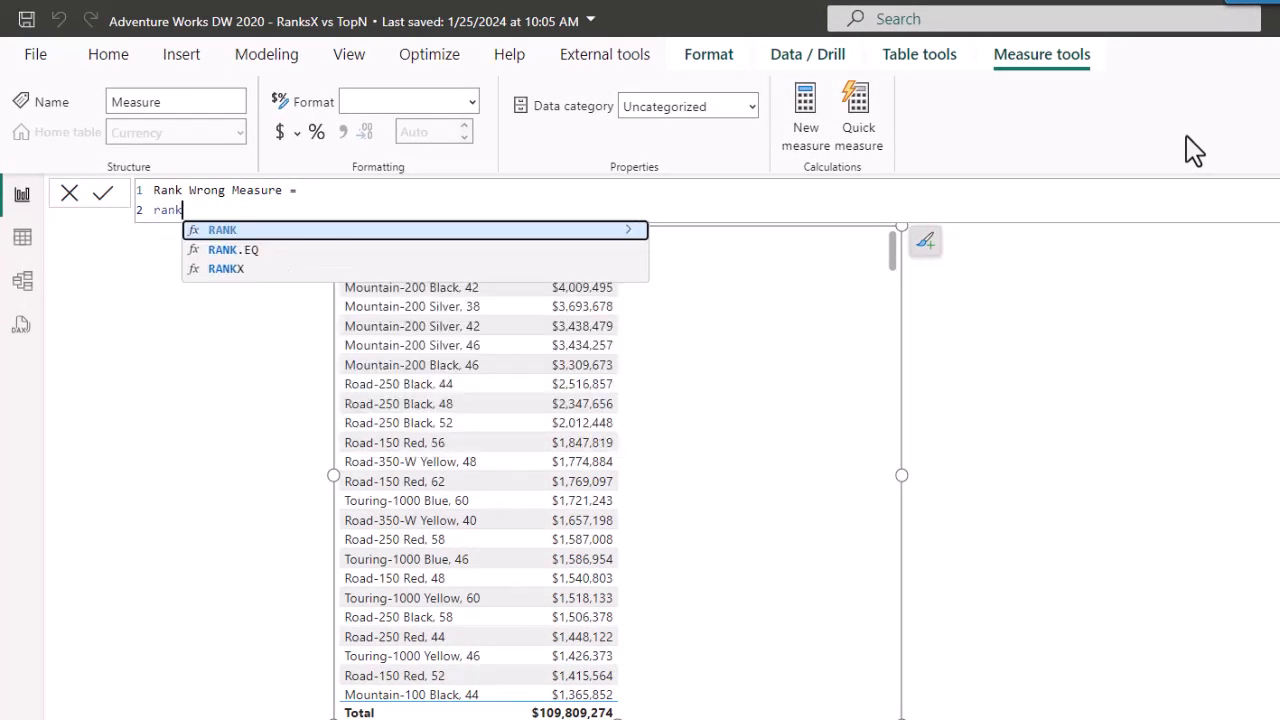
key("Down")
key("Down")
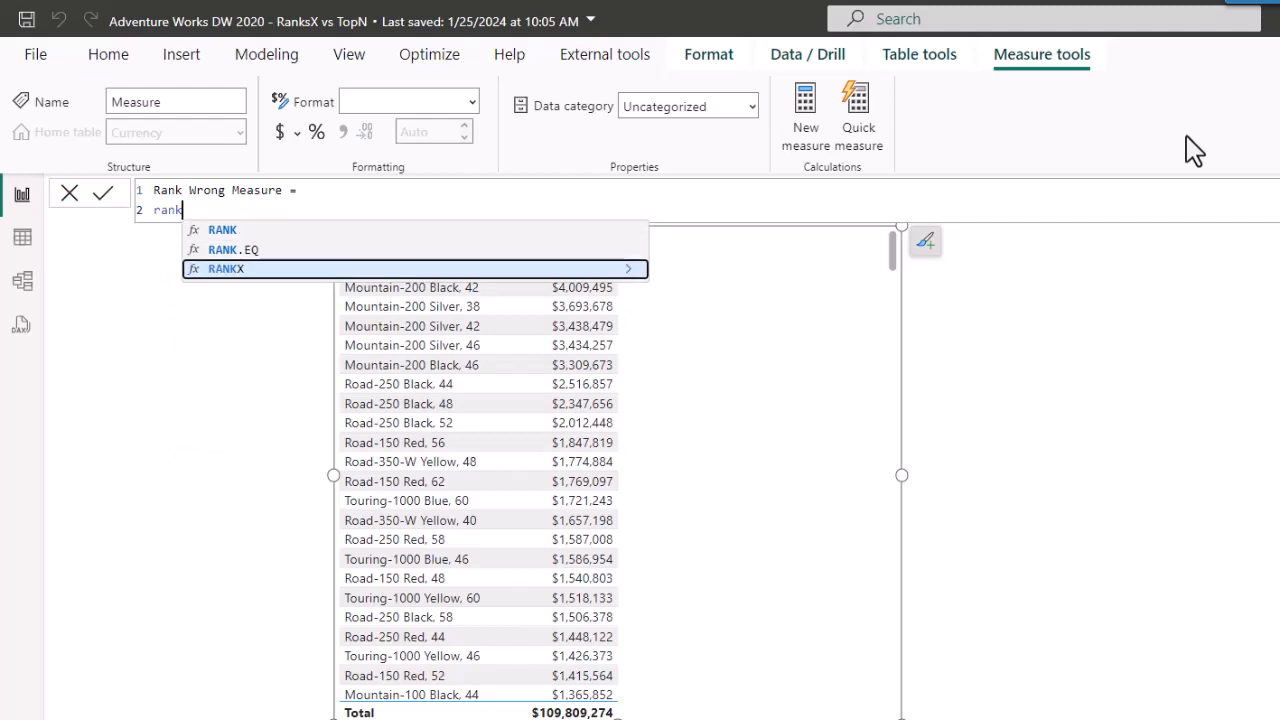
key("Tab")
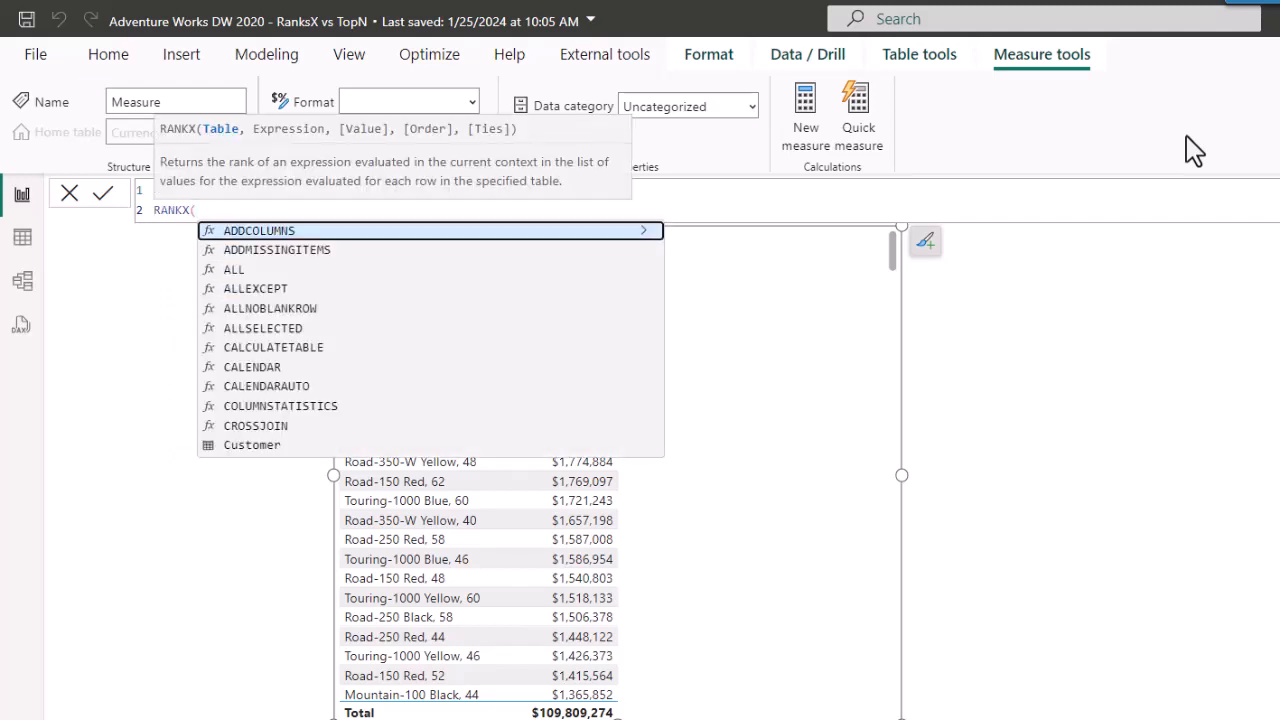
type("prod")
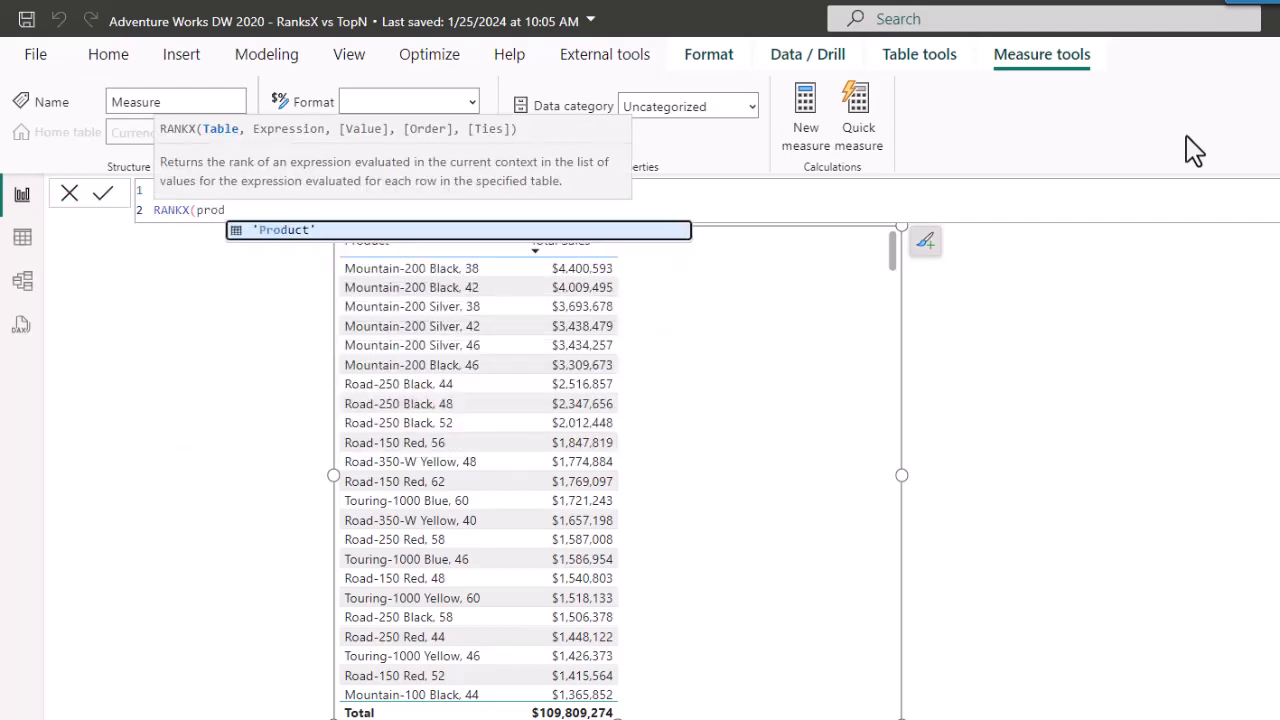
key("Tab")
type(",")
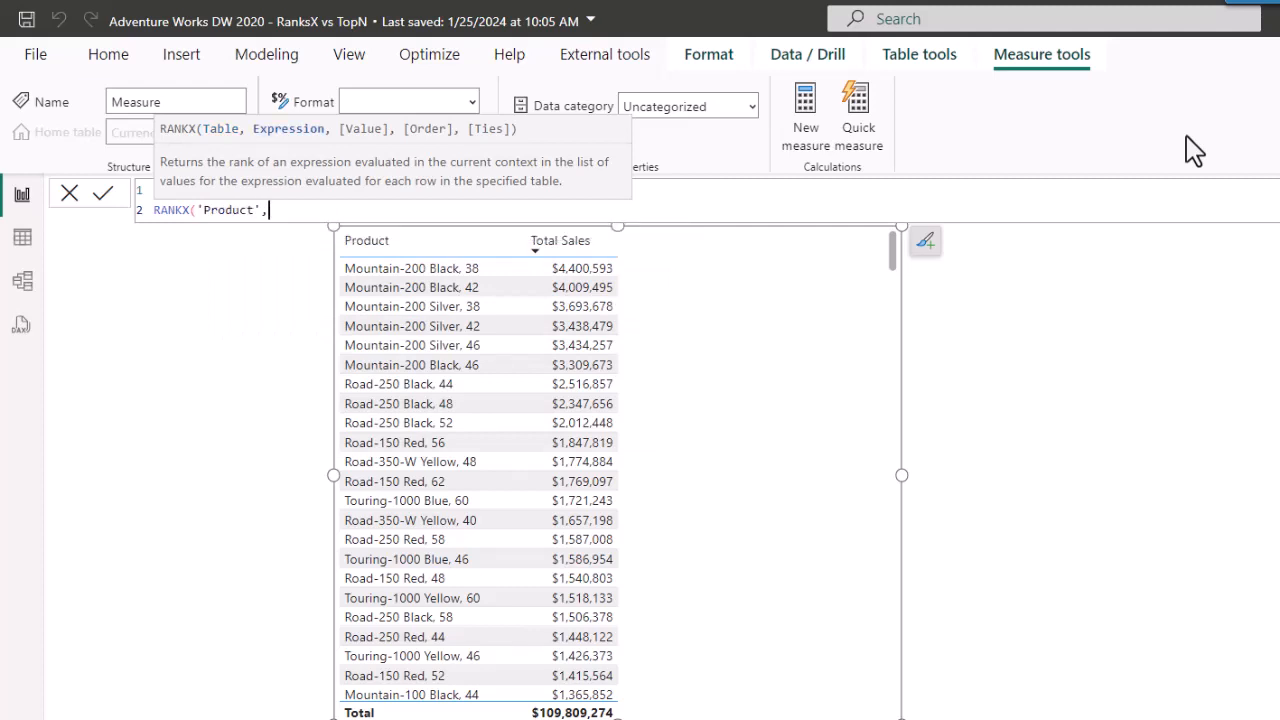
type("tot")
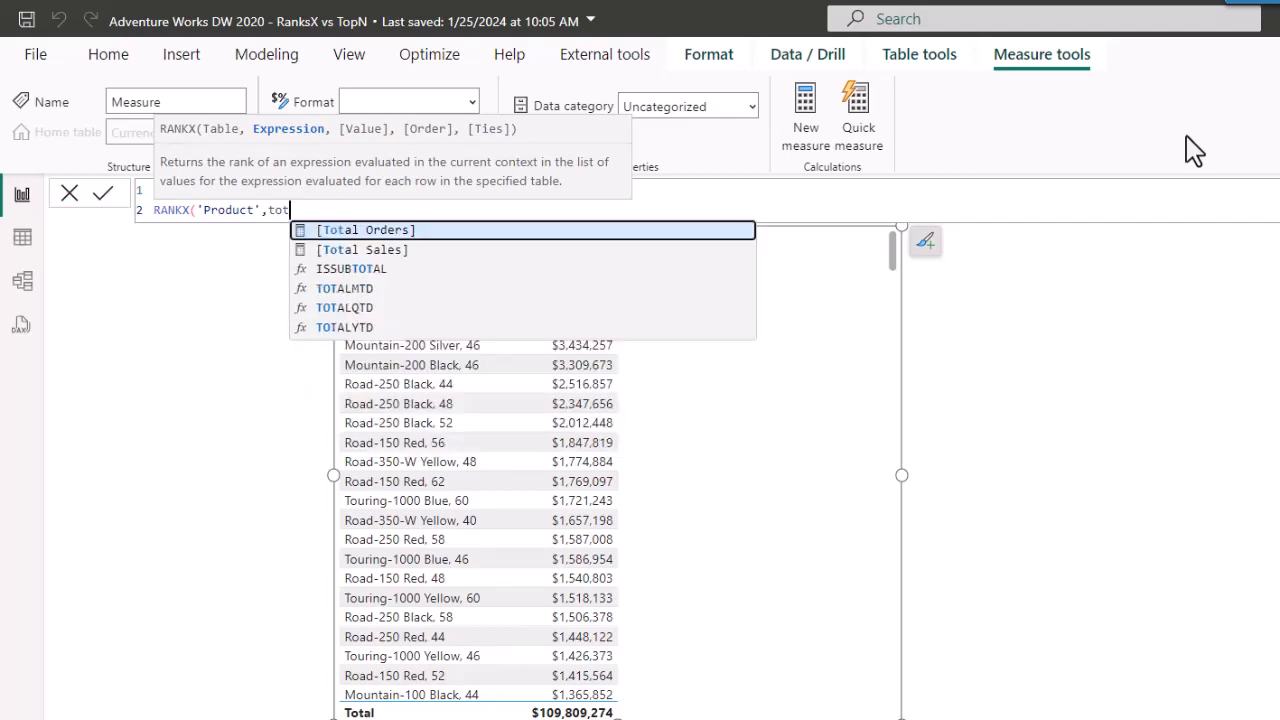
key("Down")
key("Tab")
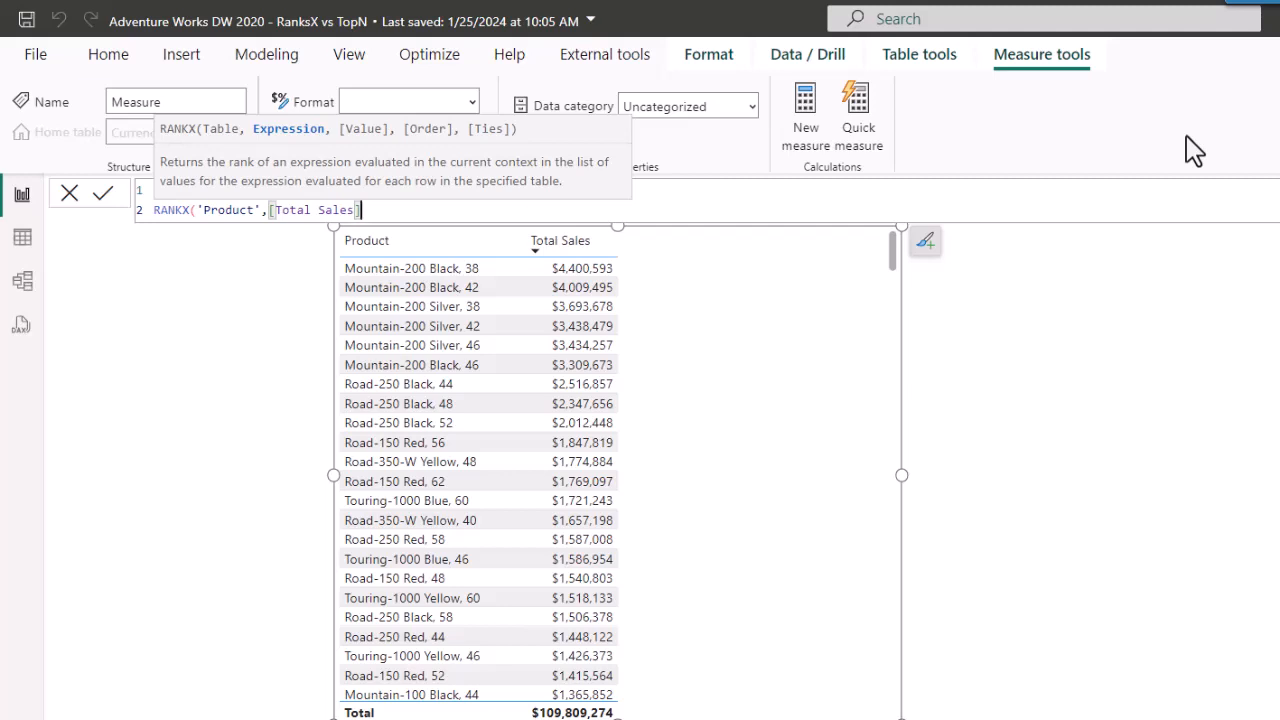
type(")")
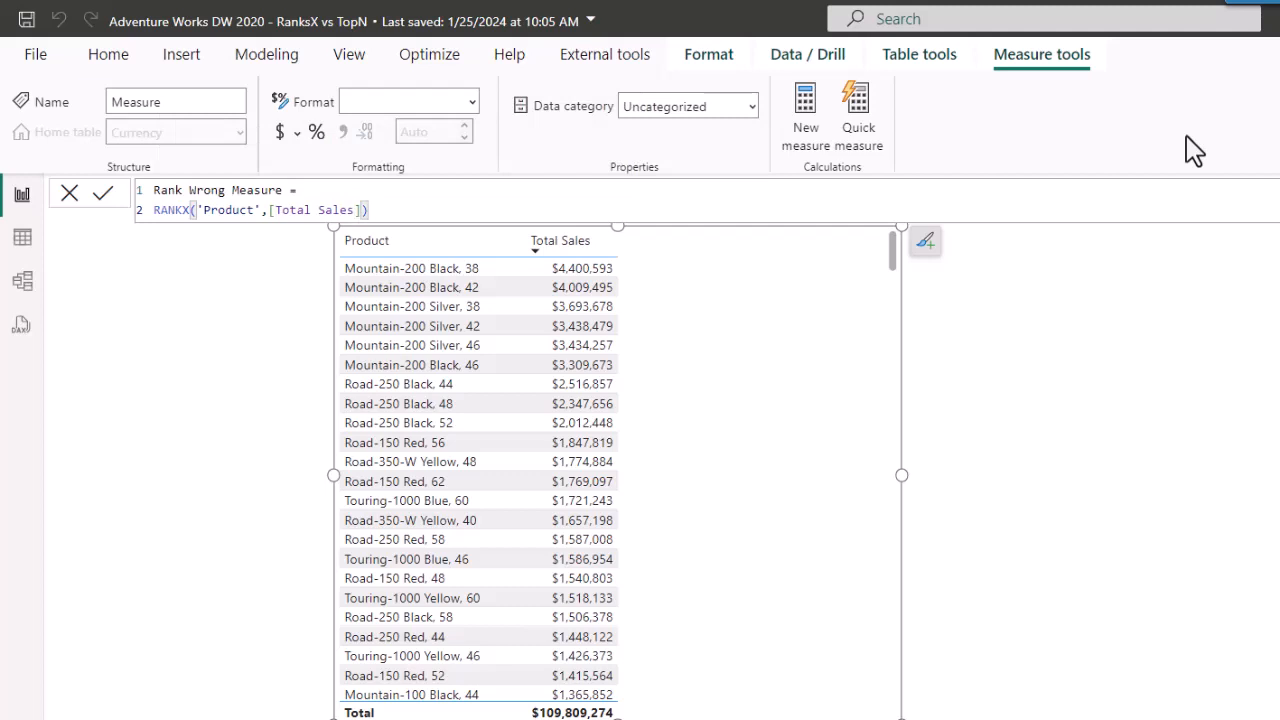
key("Return")
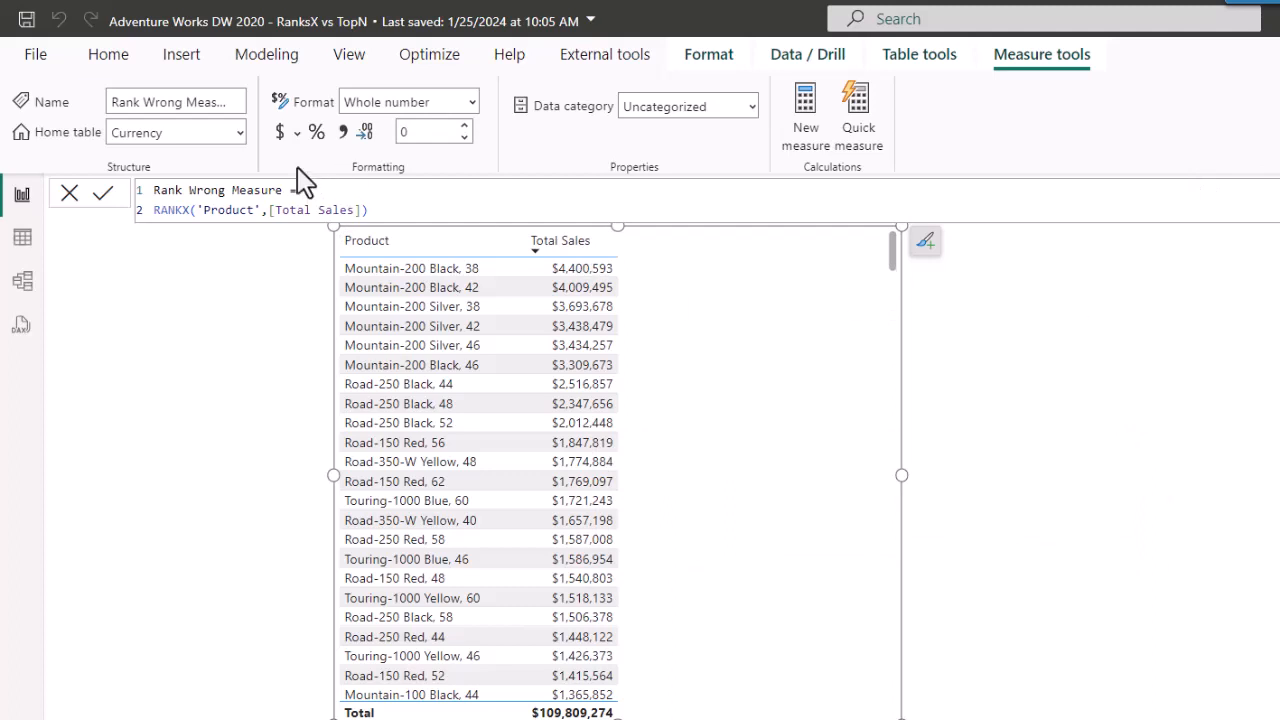
Set Sales as the home table of Rank Wrong Measure and add the measure to the table visual
left_click(241, 134)
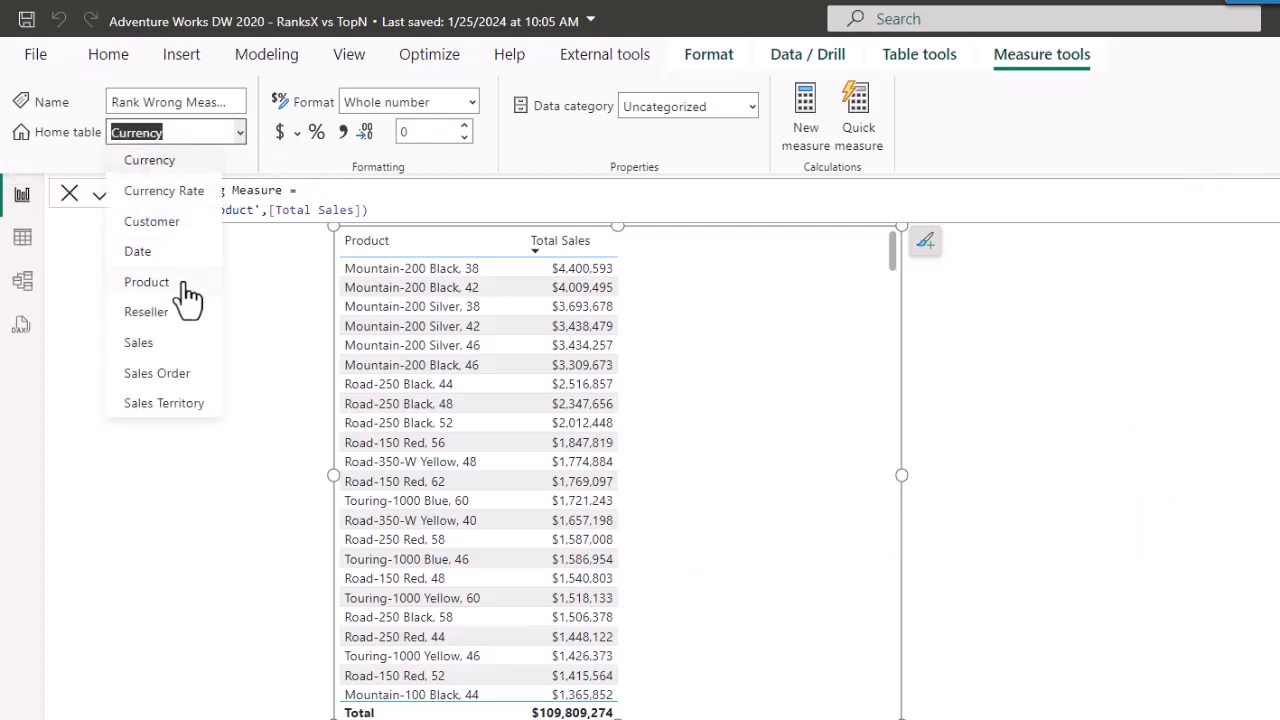
left_click(157, 347)
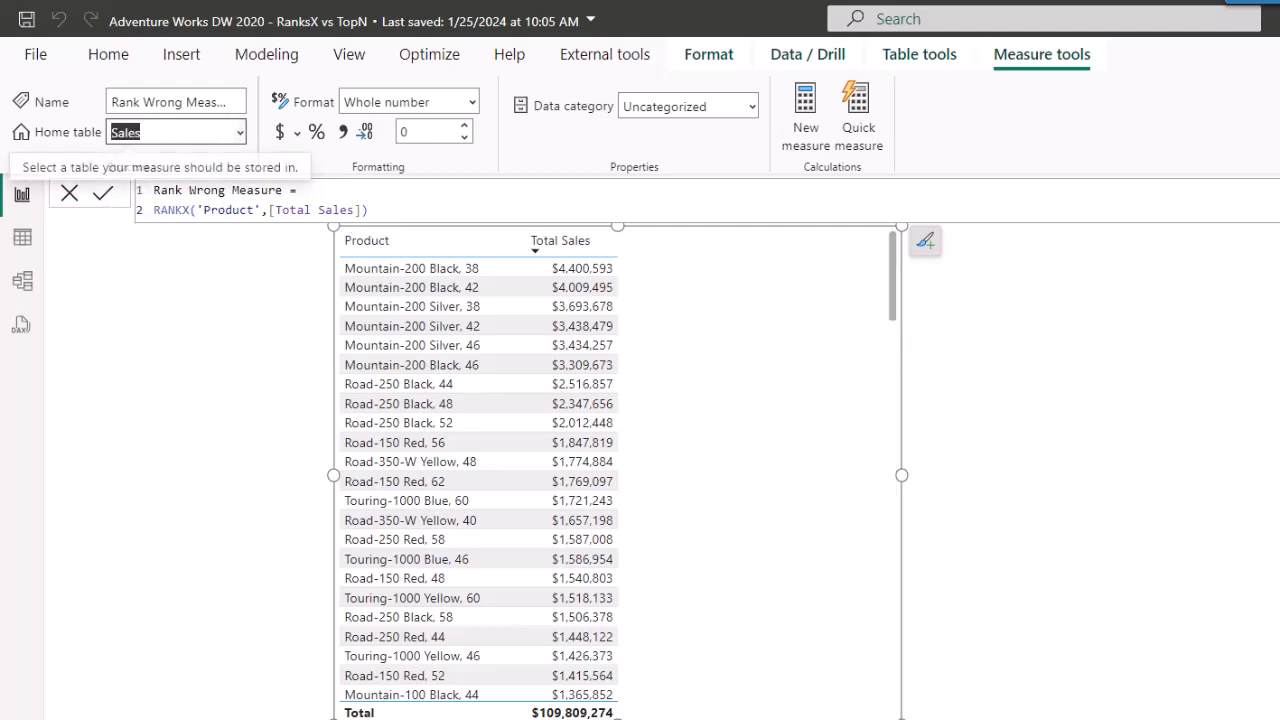
left_click_drag(1265, 658, 777, 545)
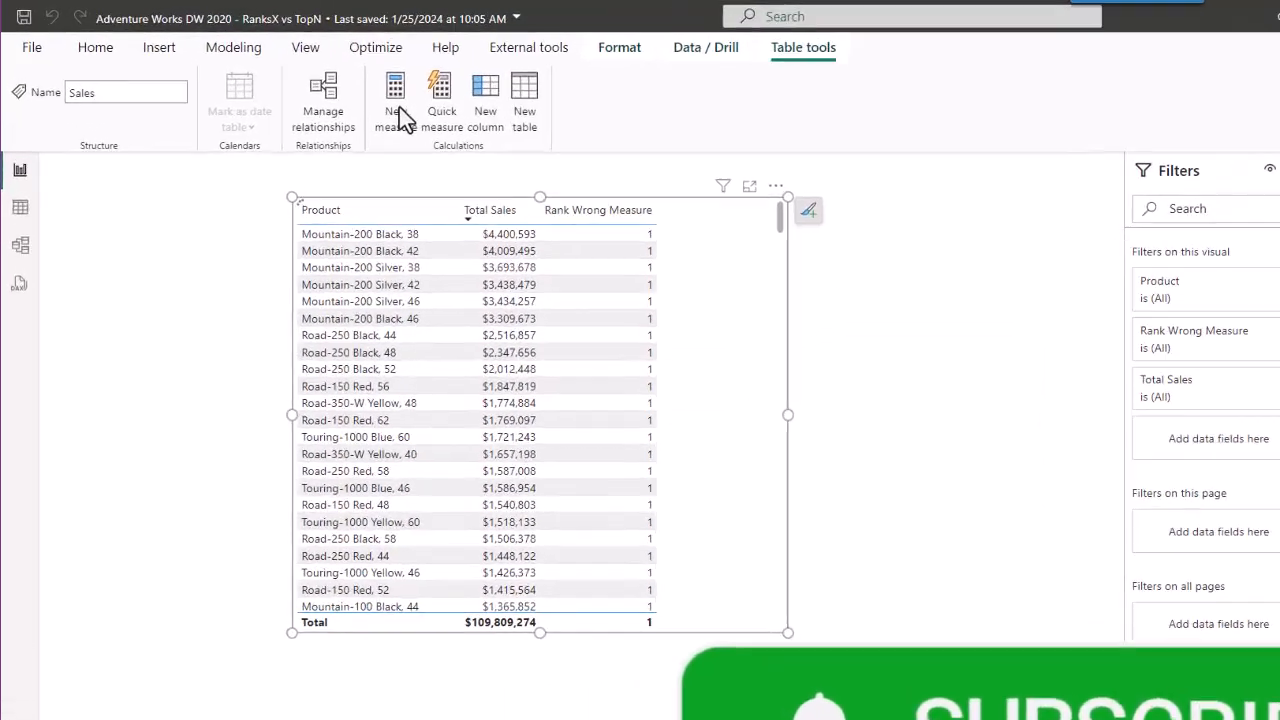
Create the measure Ranked Wrong Two = RANKX(ALL('Product'),[Total Sales]) in the Sales table, with the formula on a second line
left_click(400, 118)
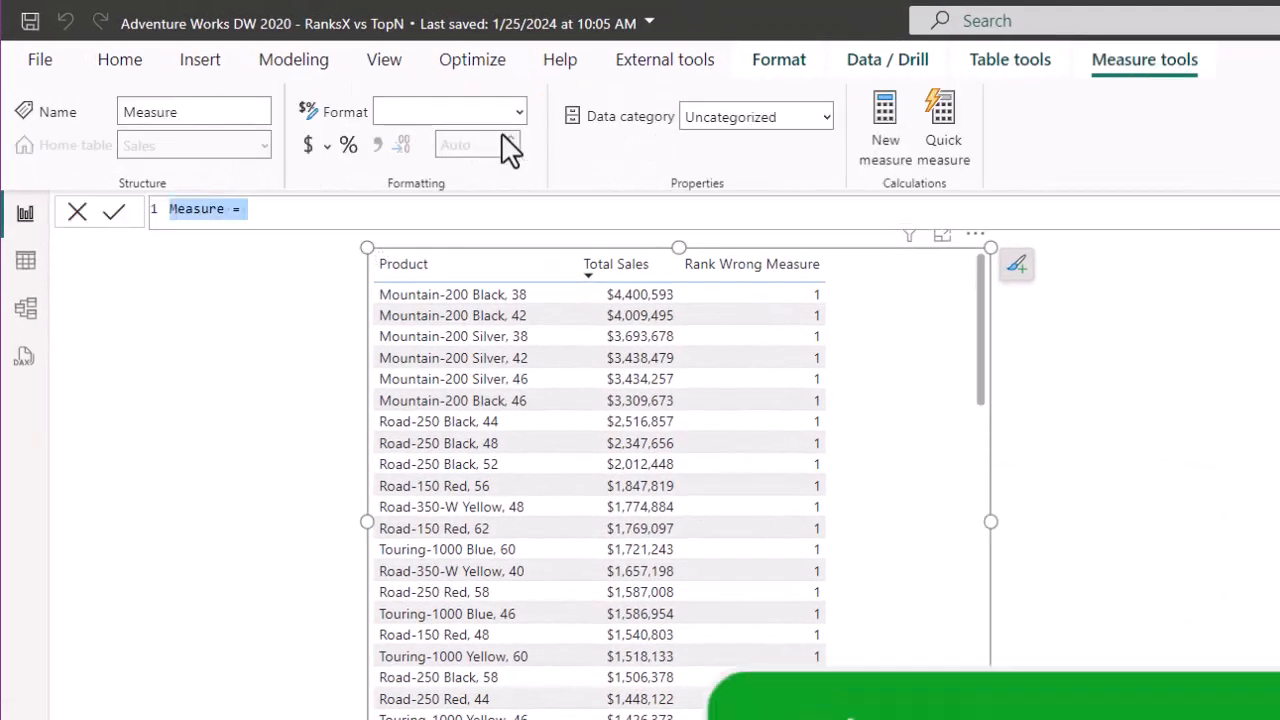
type("Ranked Wr")
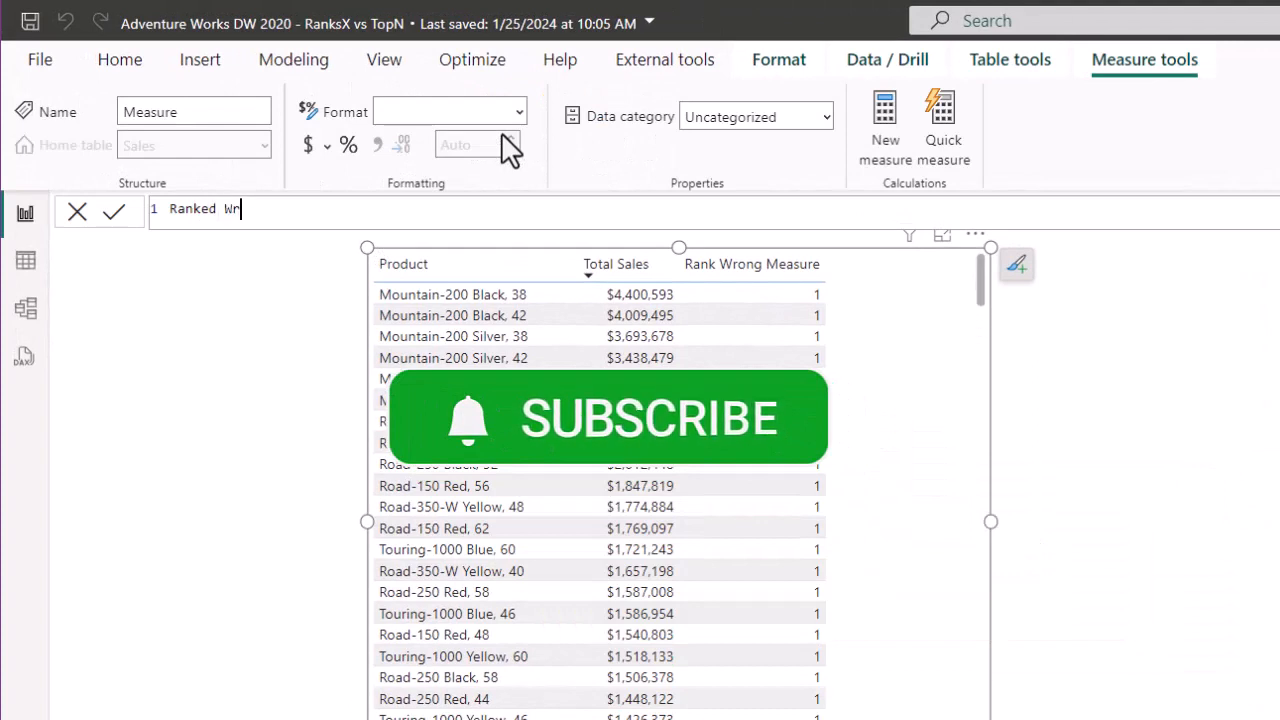
type("ong Two =")
key("shift+Return")
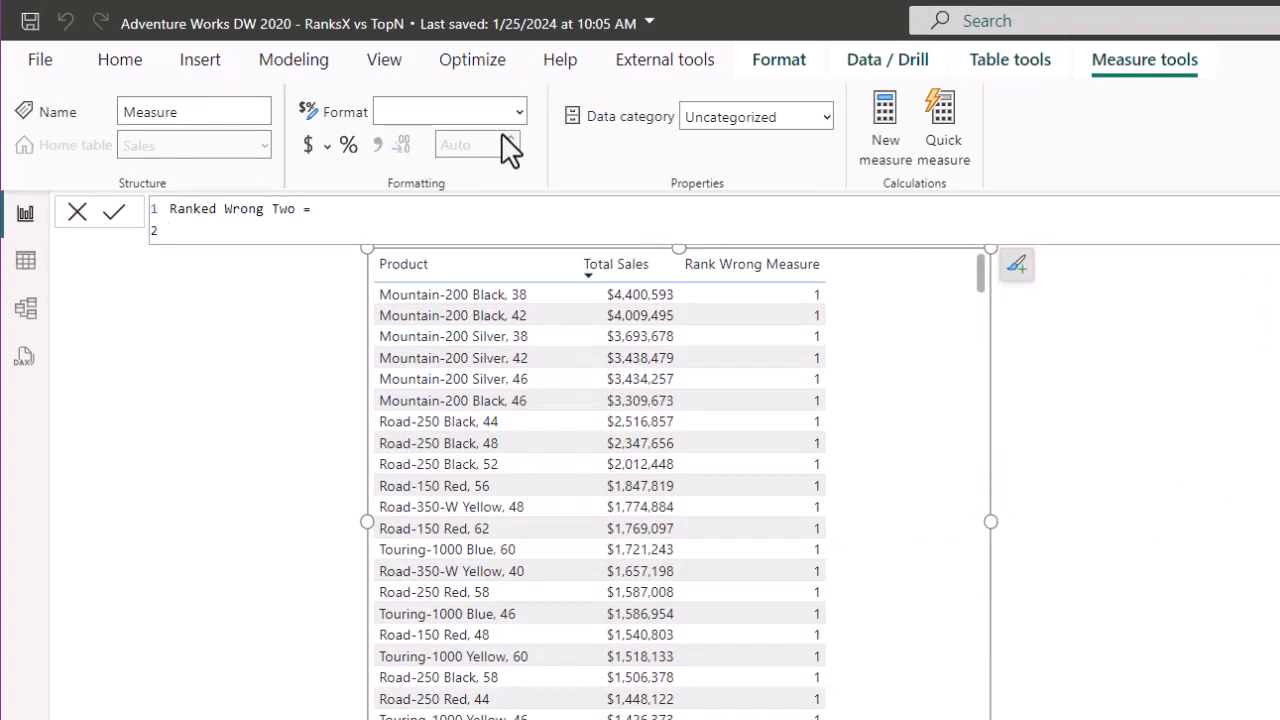
type("rank")
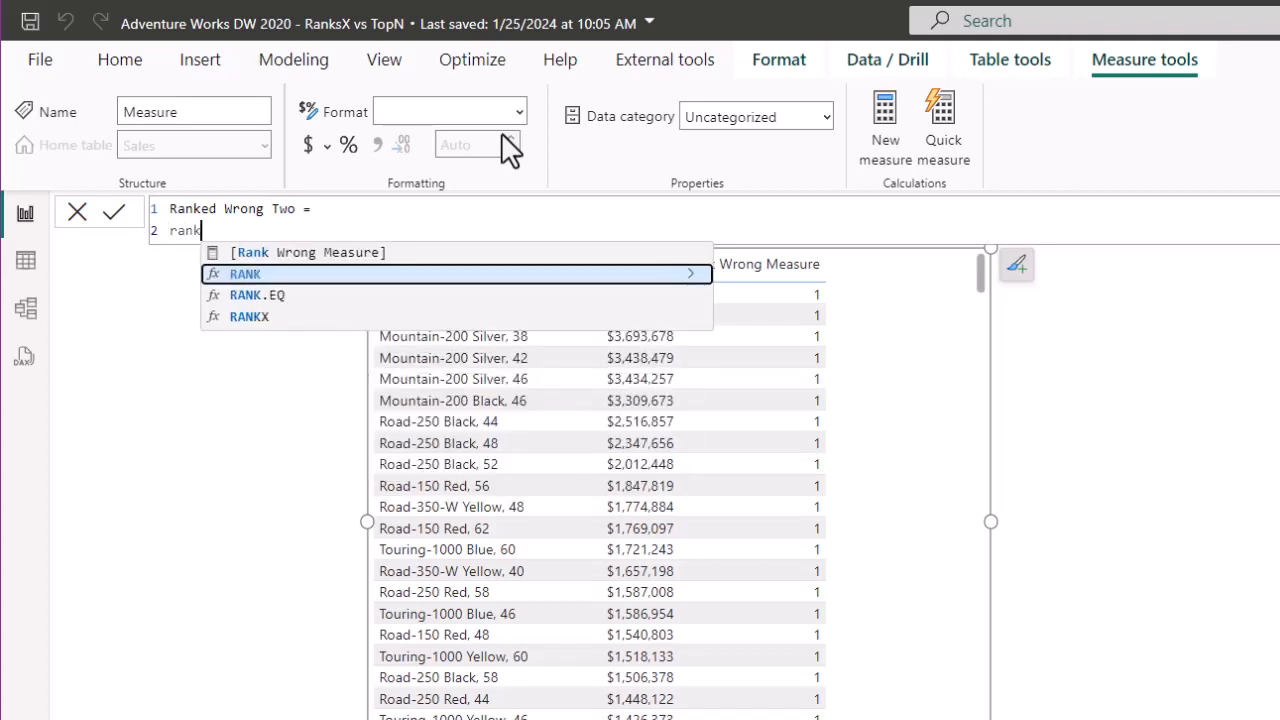
key("Down")
key("Down")
key("Tab")
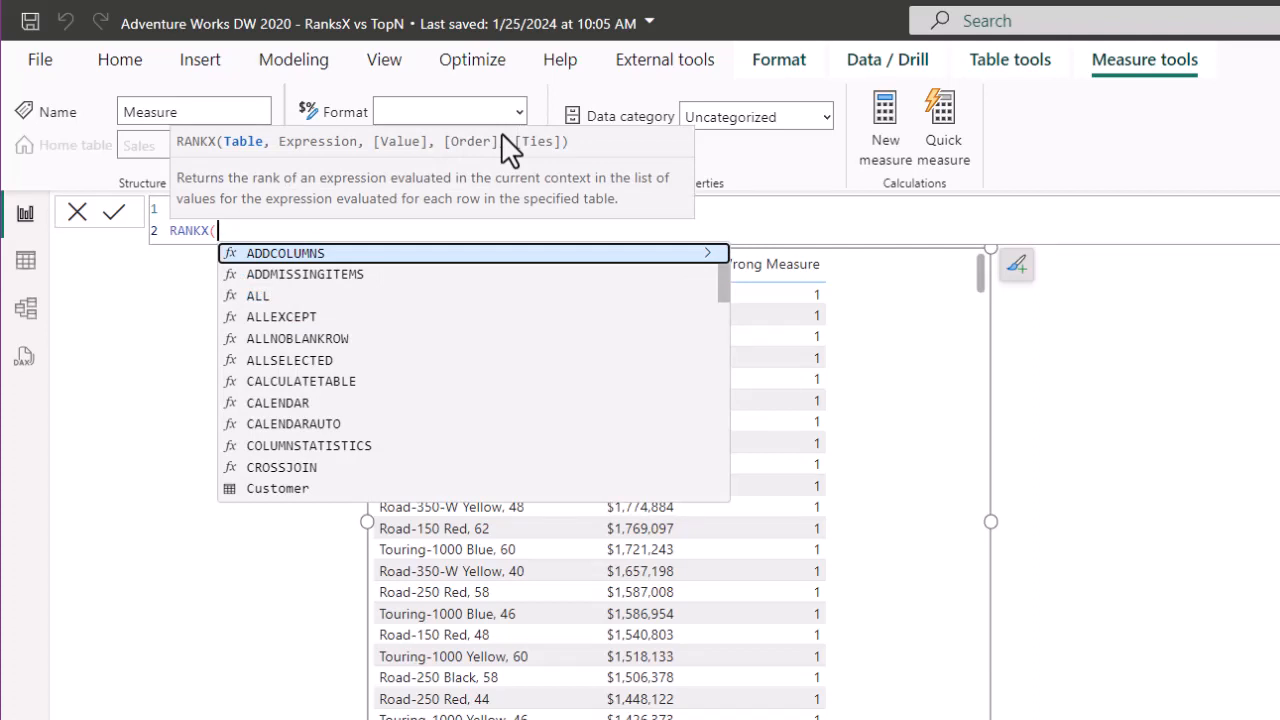
type("all")
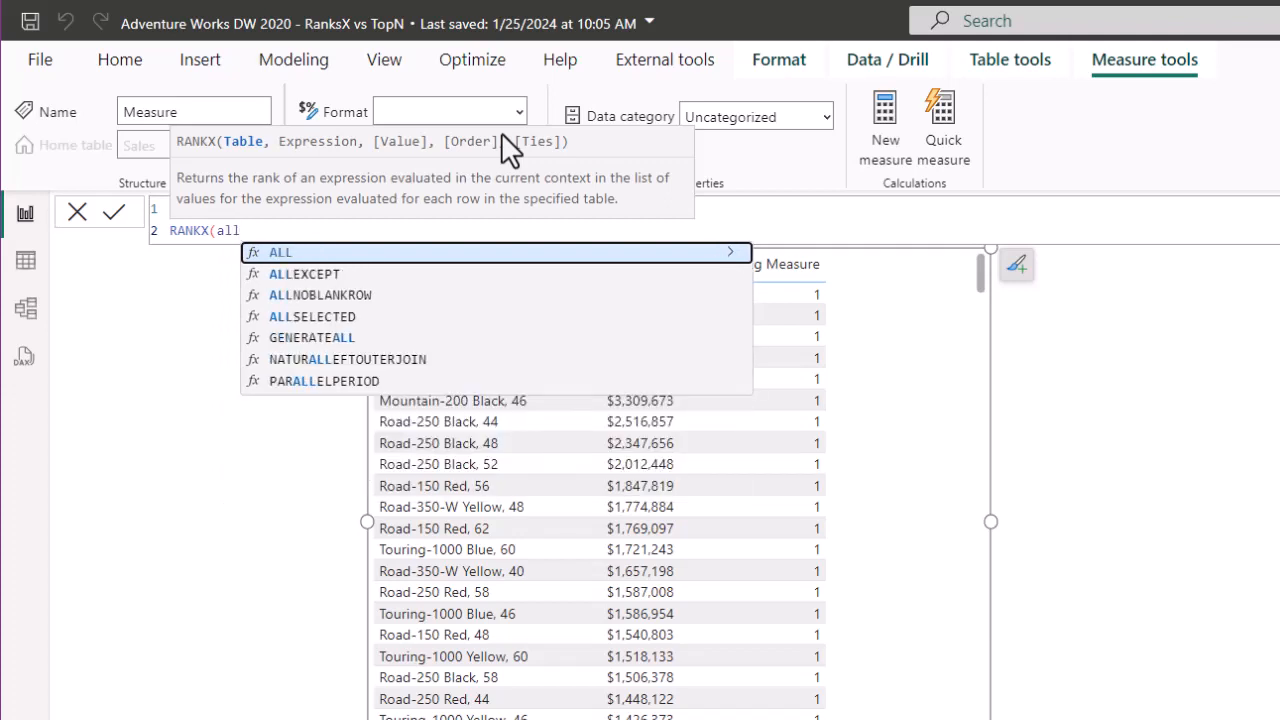
key("Tab")
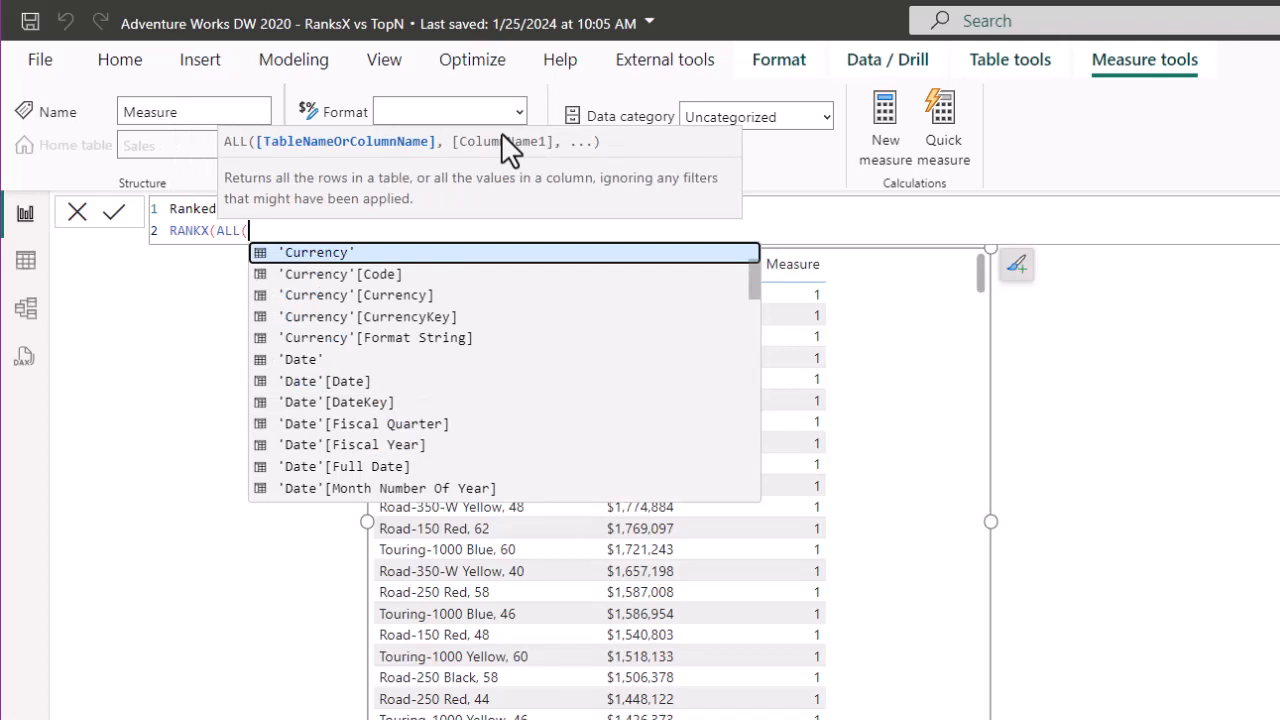
type("pr")
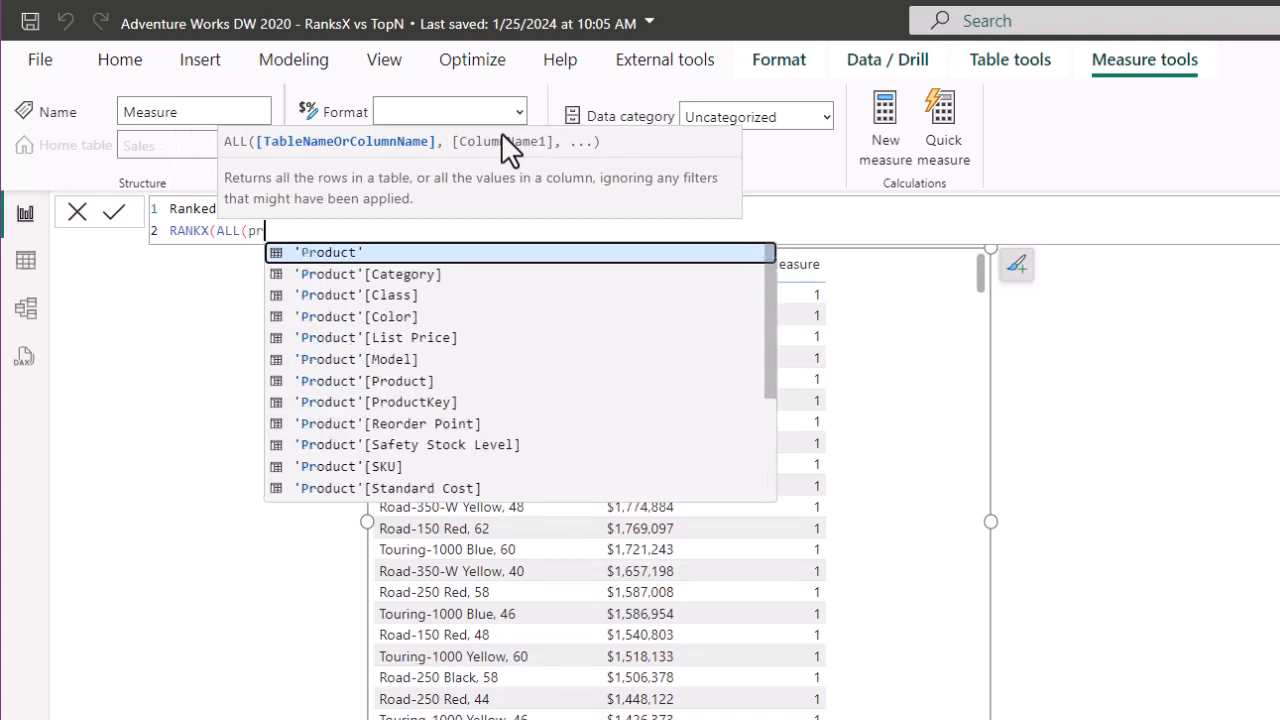
key("Tab")
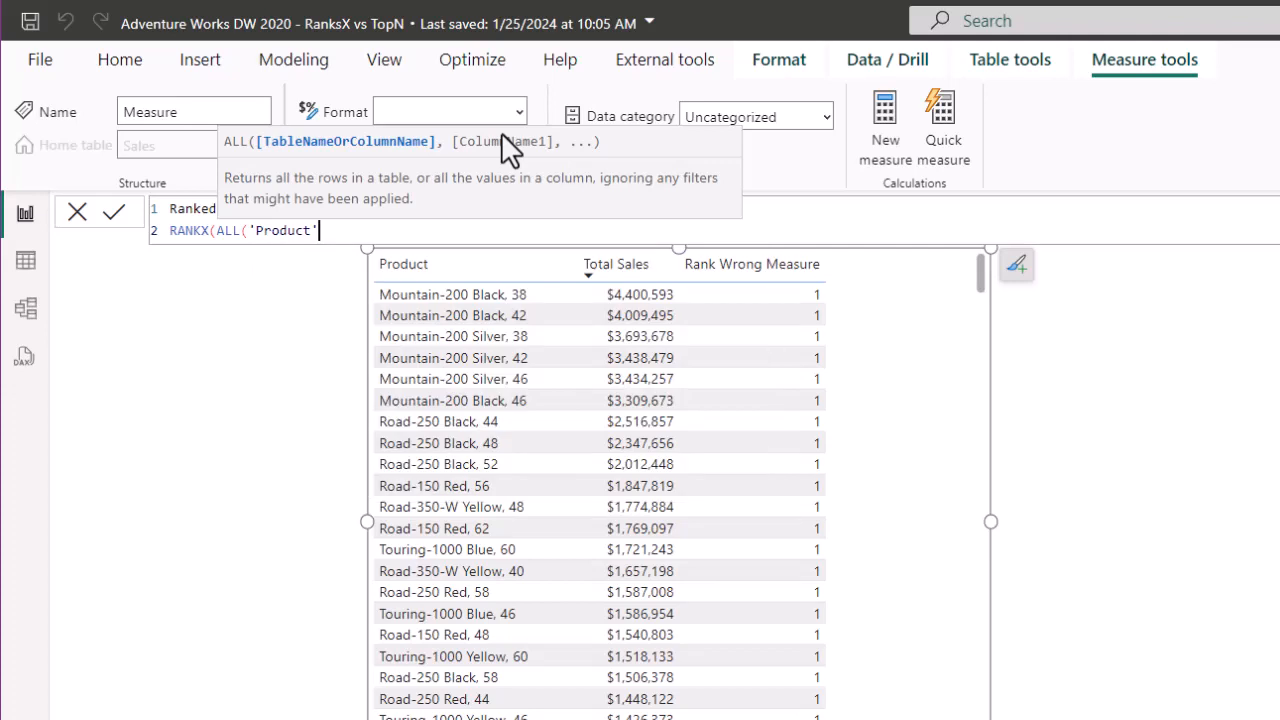
type(",")
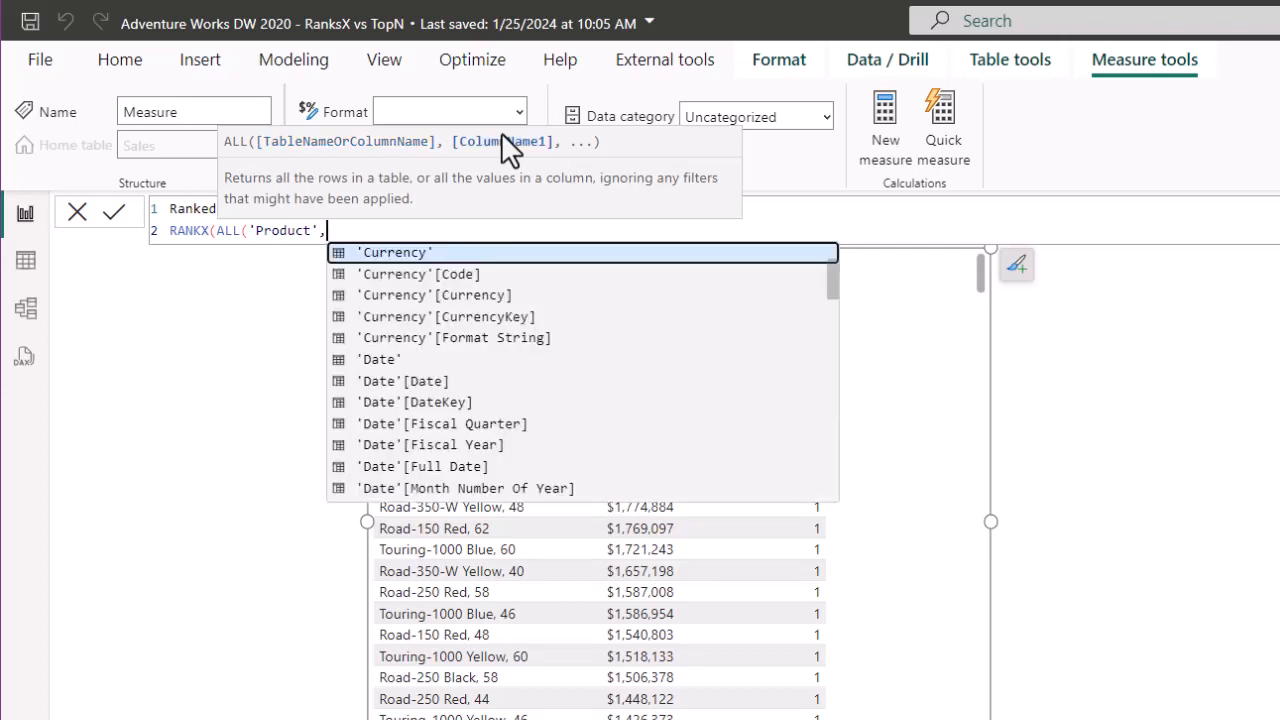
key("BackSpace")
type(")")
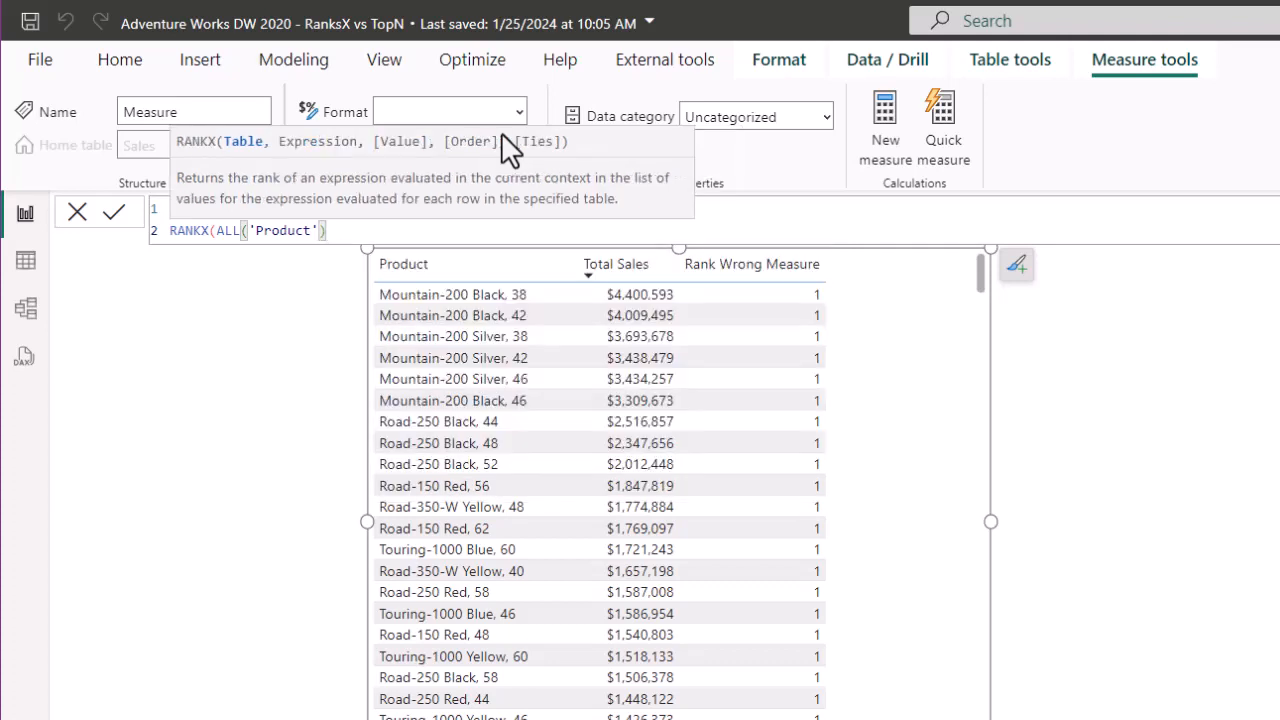
type(",tot")
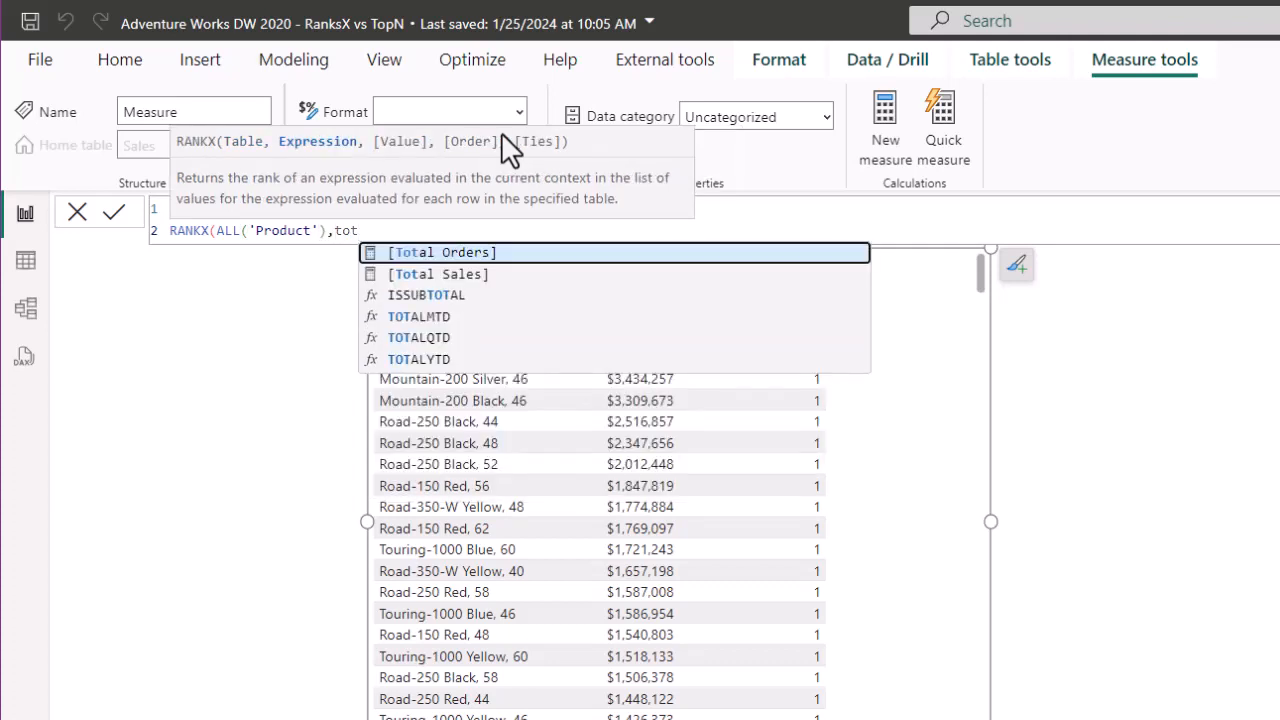
key("Down")
key("Tab")
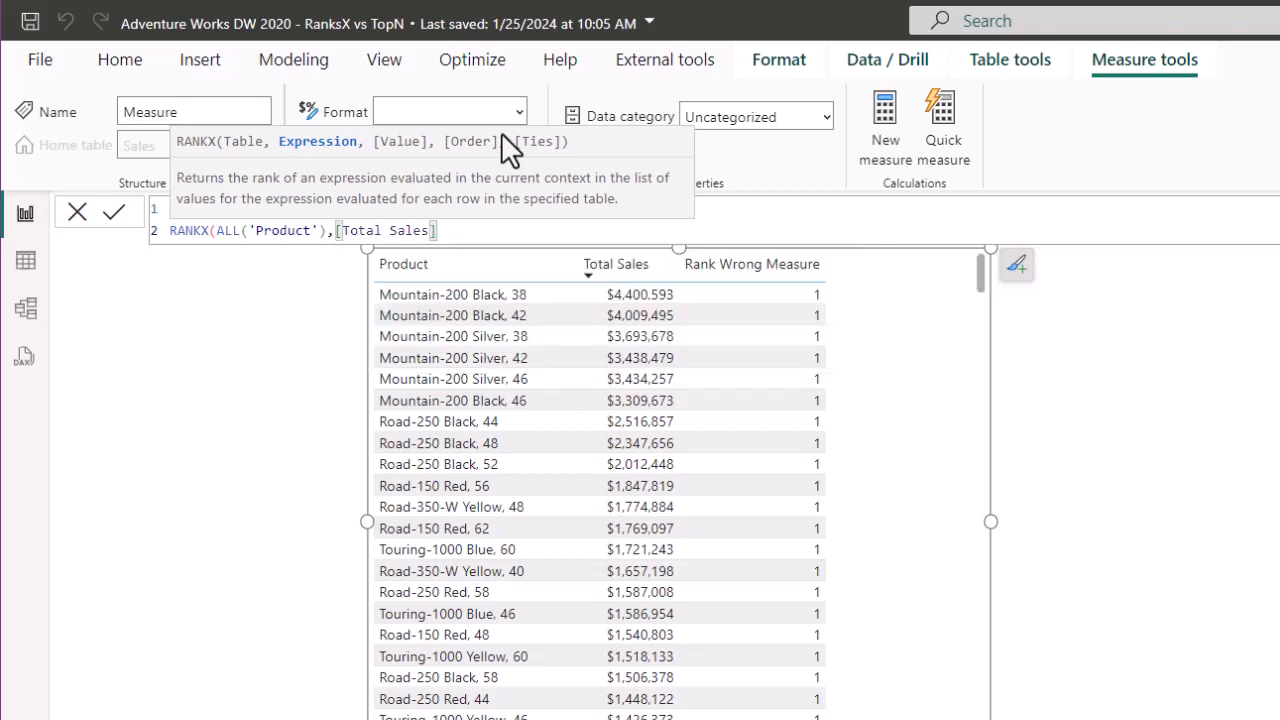
type(")")
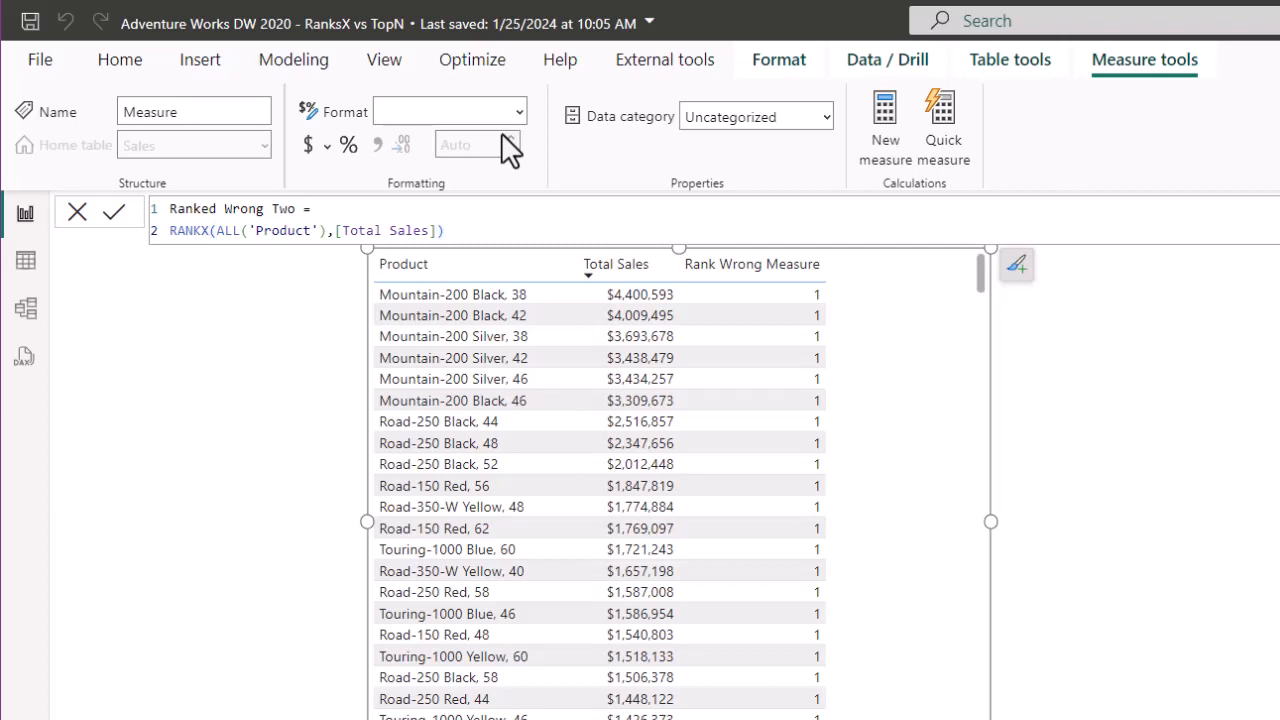
key("Return")
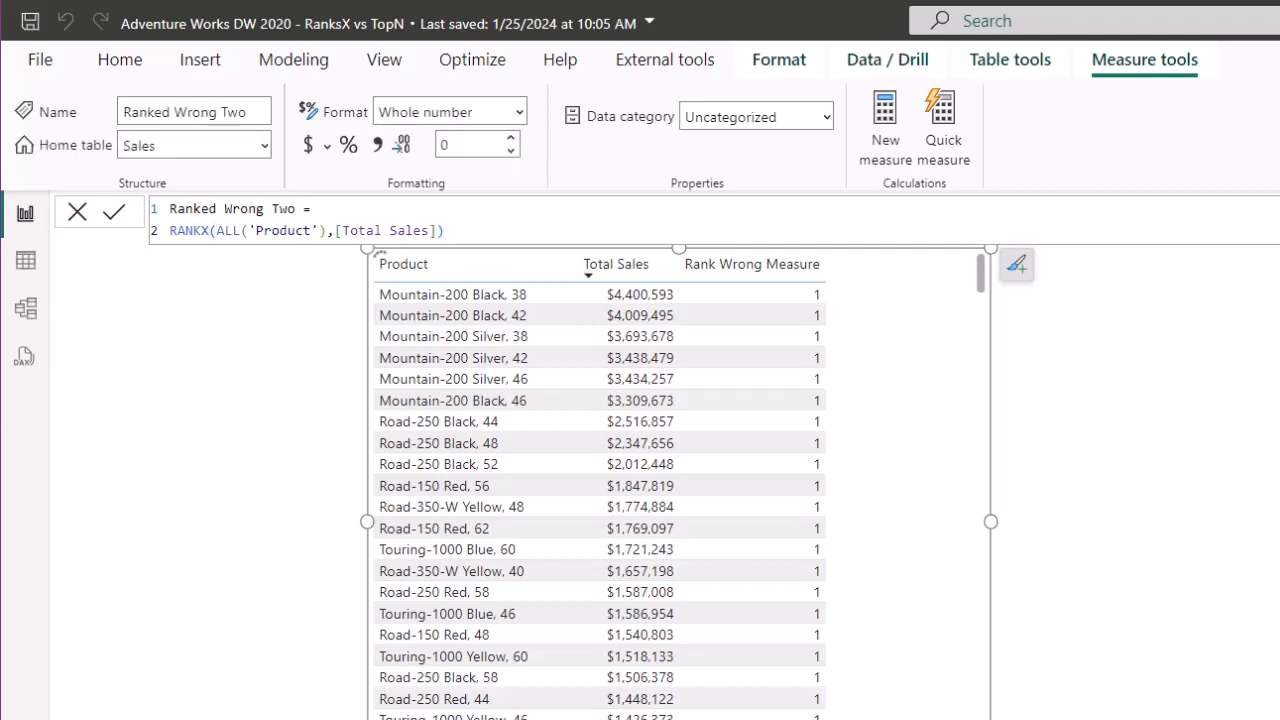
Add the Ranked Wrong Two measure to the table visual and enlarge the visual slightly
left_click_drag(1275, 705, 943, 628)
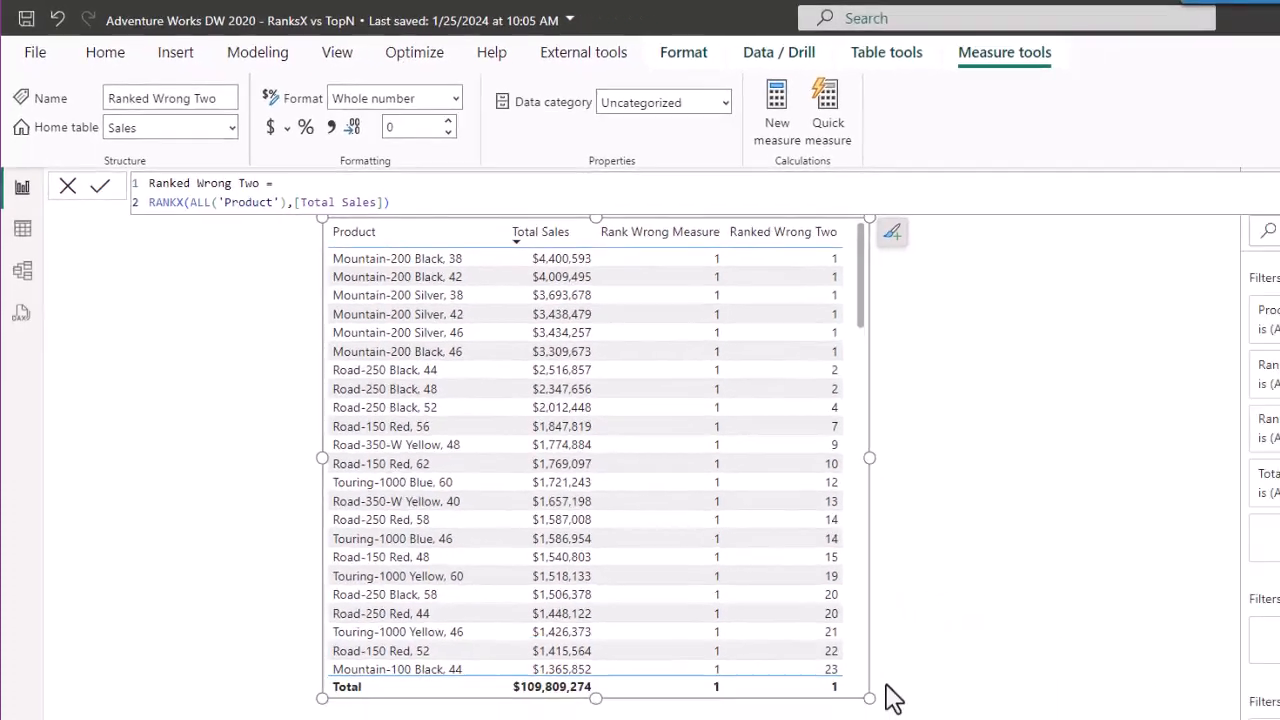
left_click_drag(797, 637, 864, 660)
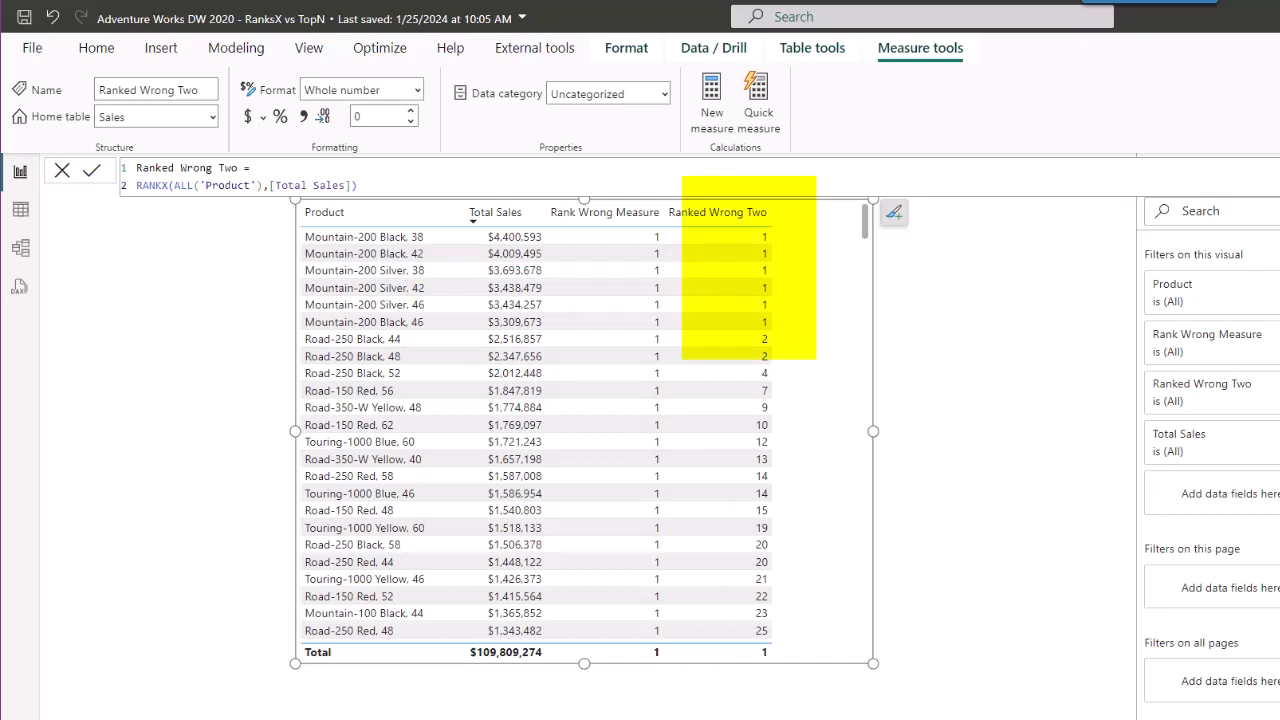
Create the measure Product Ranking = RANKX(ALL('Product'[Product]),[Total Sales]), with the formula on a second line below the name
left_click(711, 118)
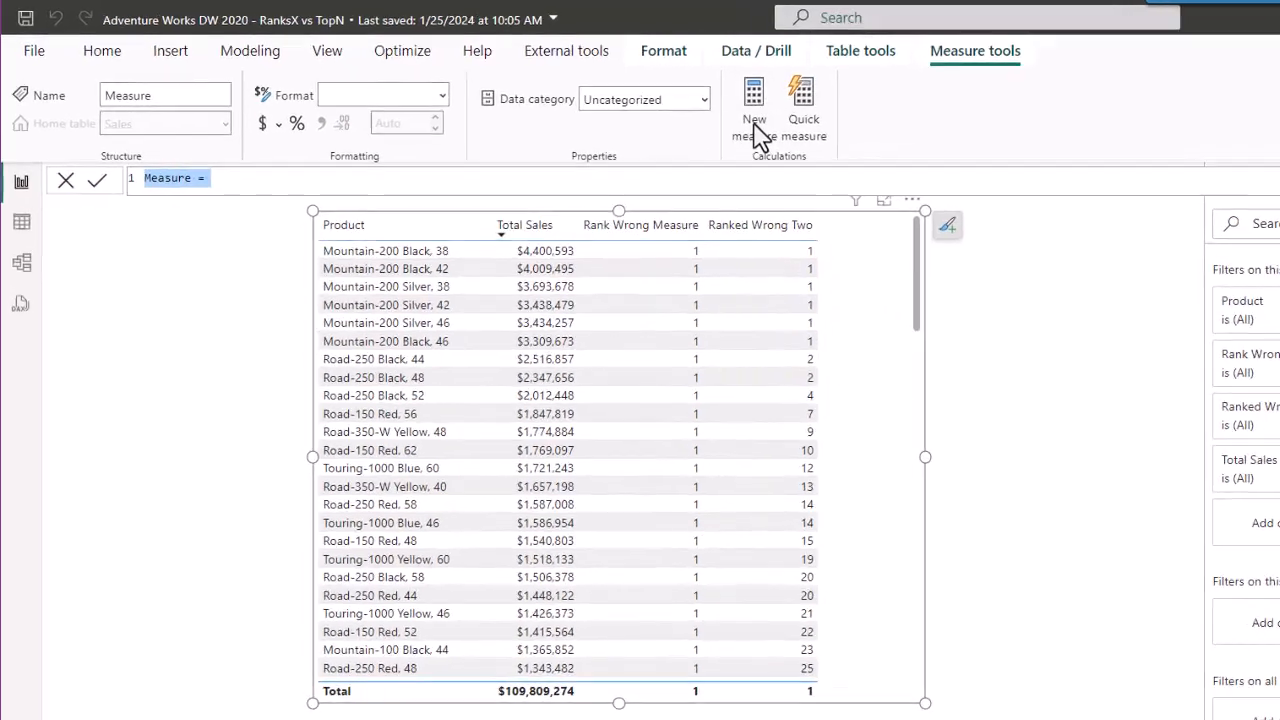
type("Product R")
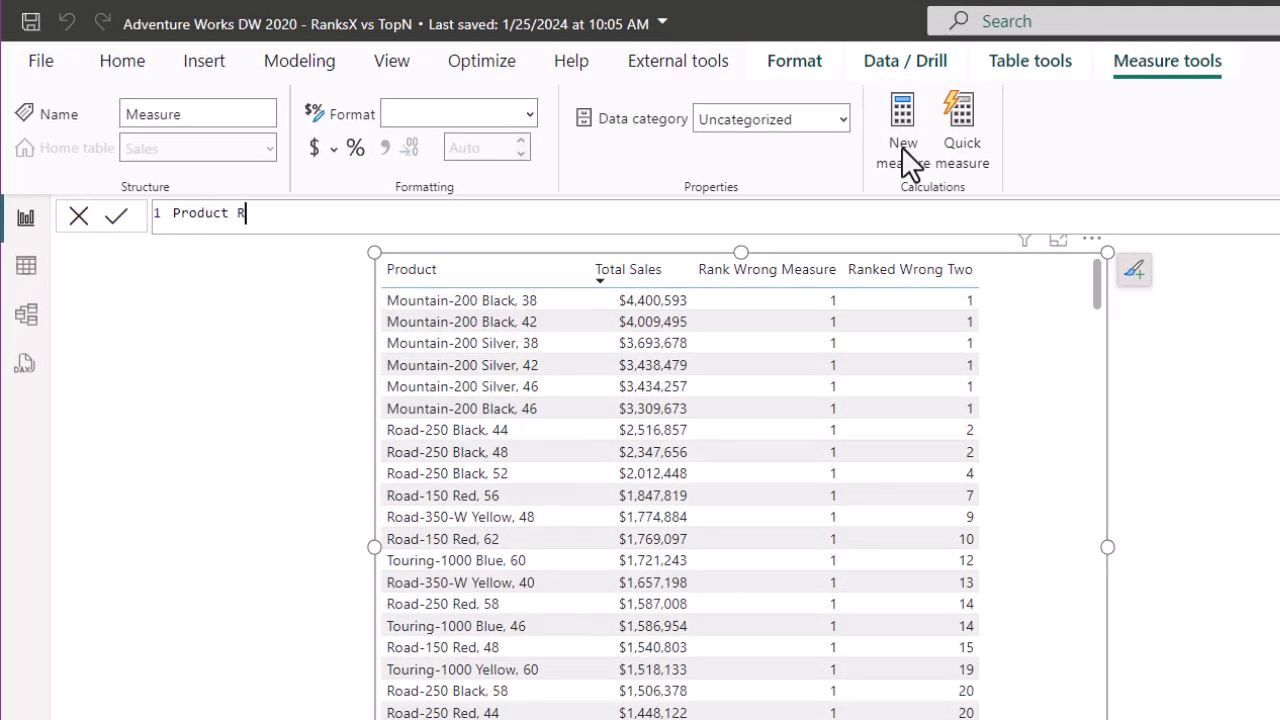
type("anking =")
key("shift+Return")
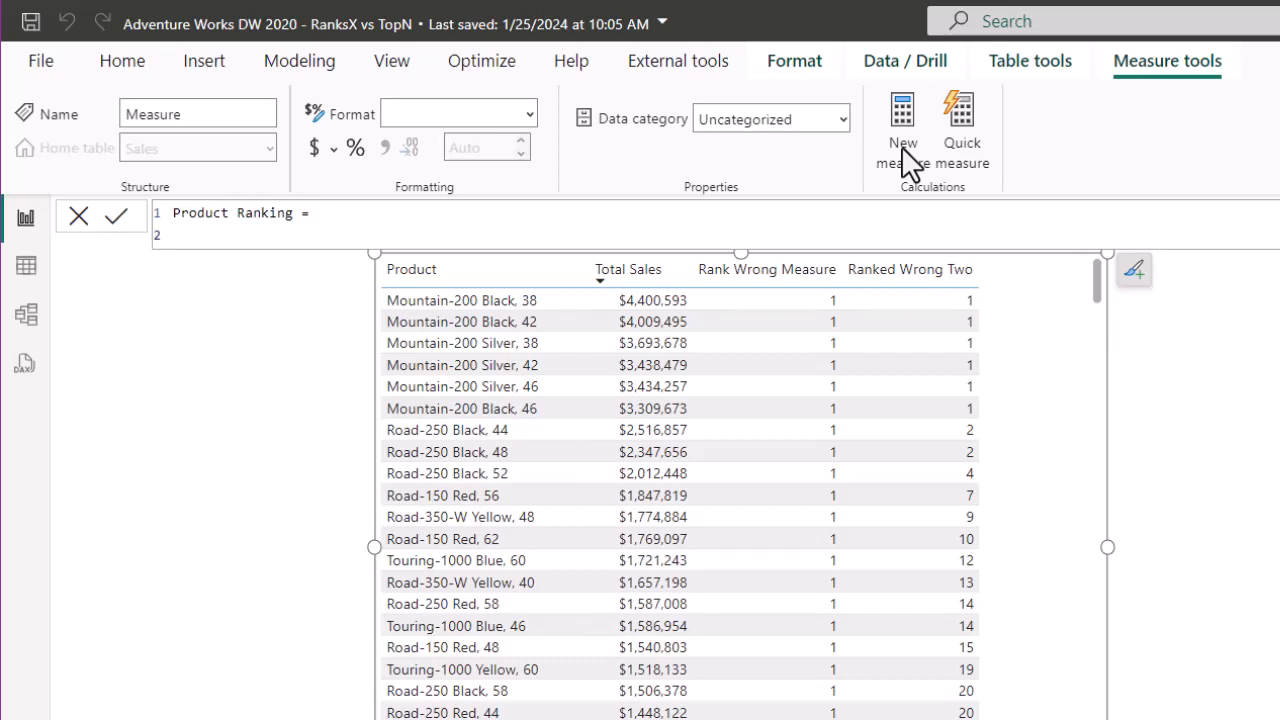
type("rank")
key("Down")
key("Down")
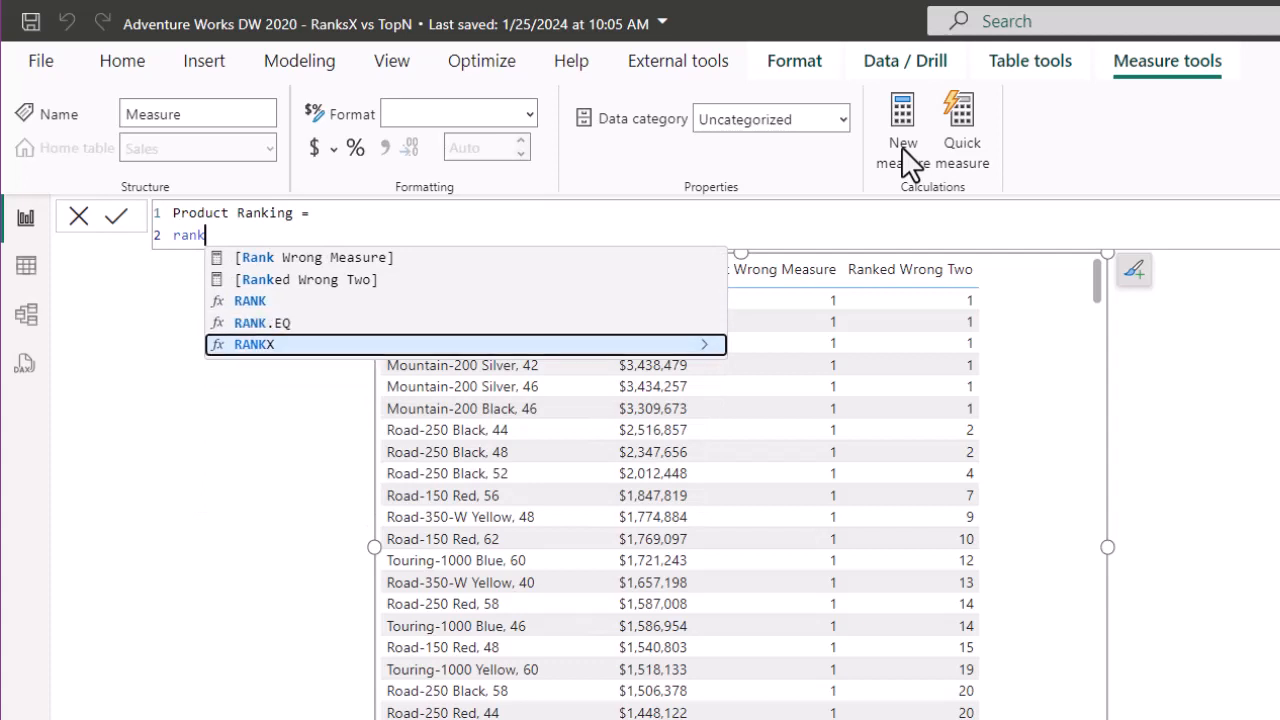
key("Tab")
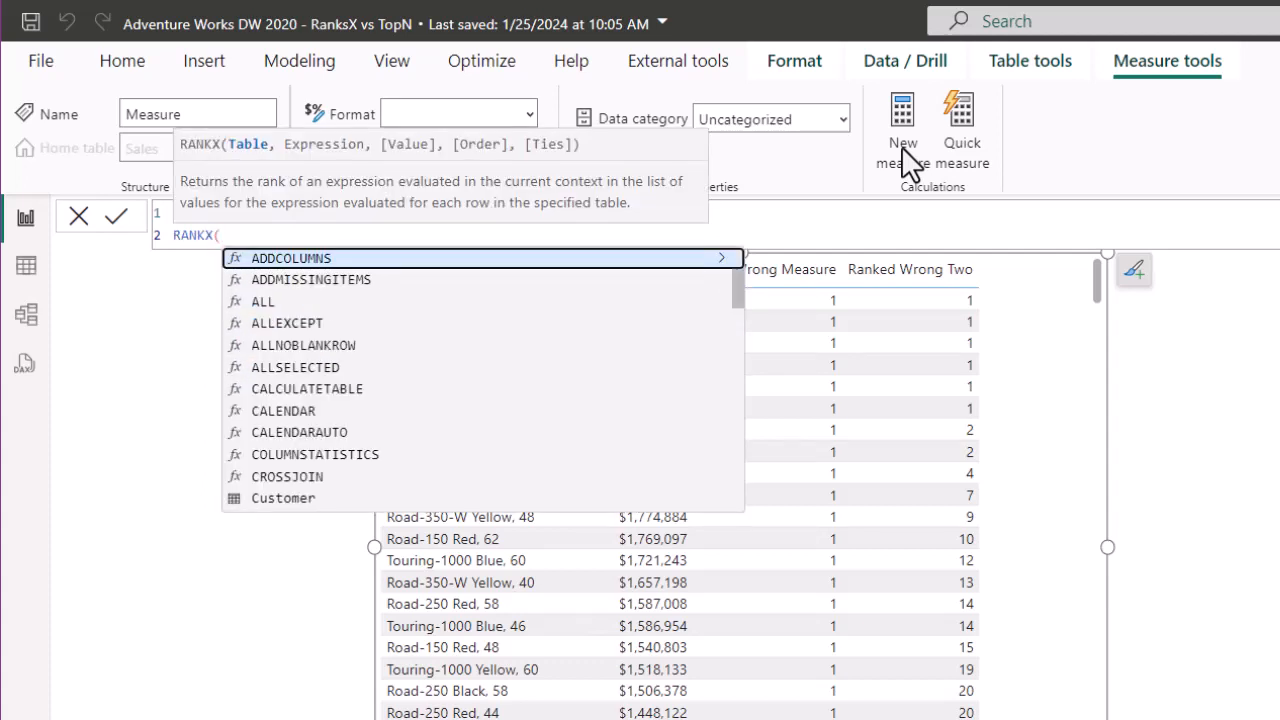
type("all")
key("Tab")
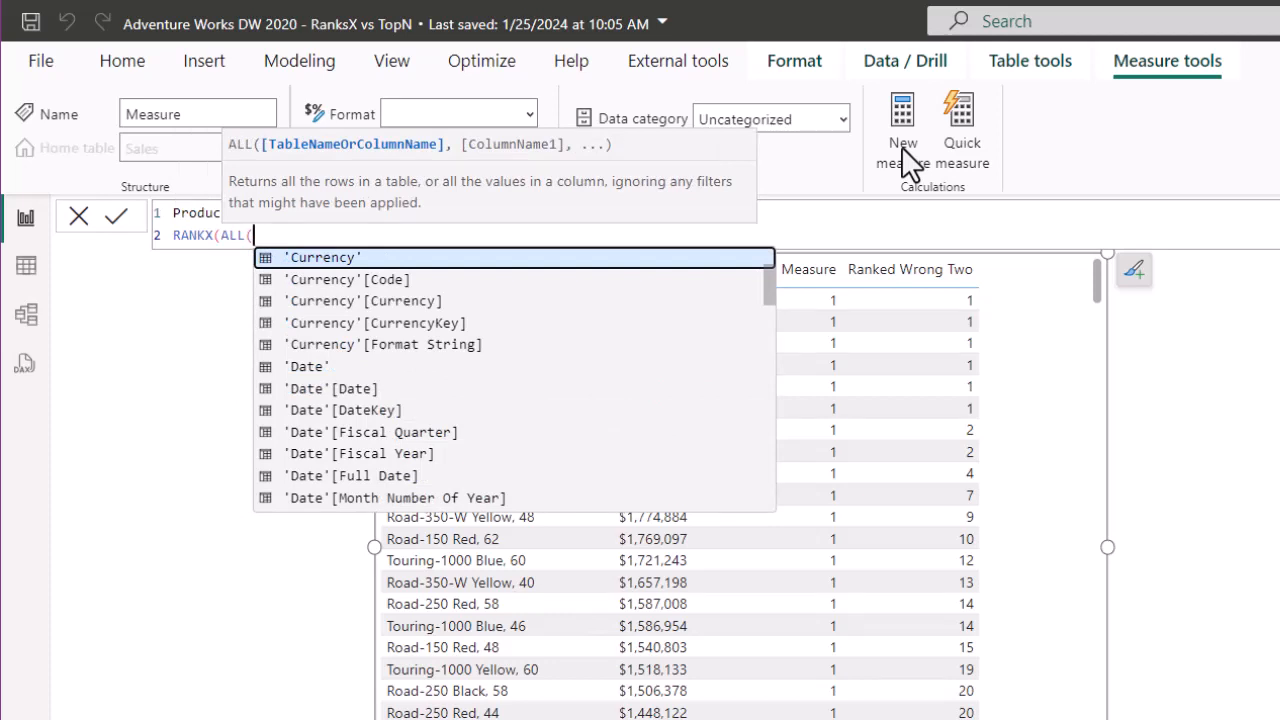
type("p")
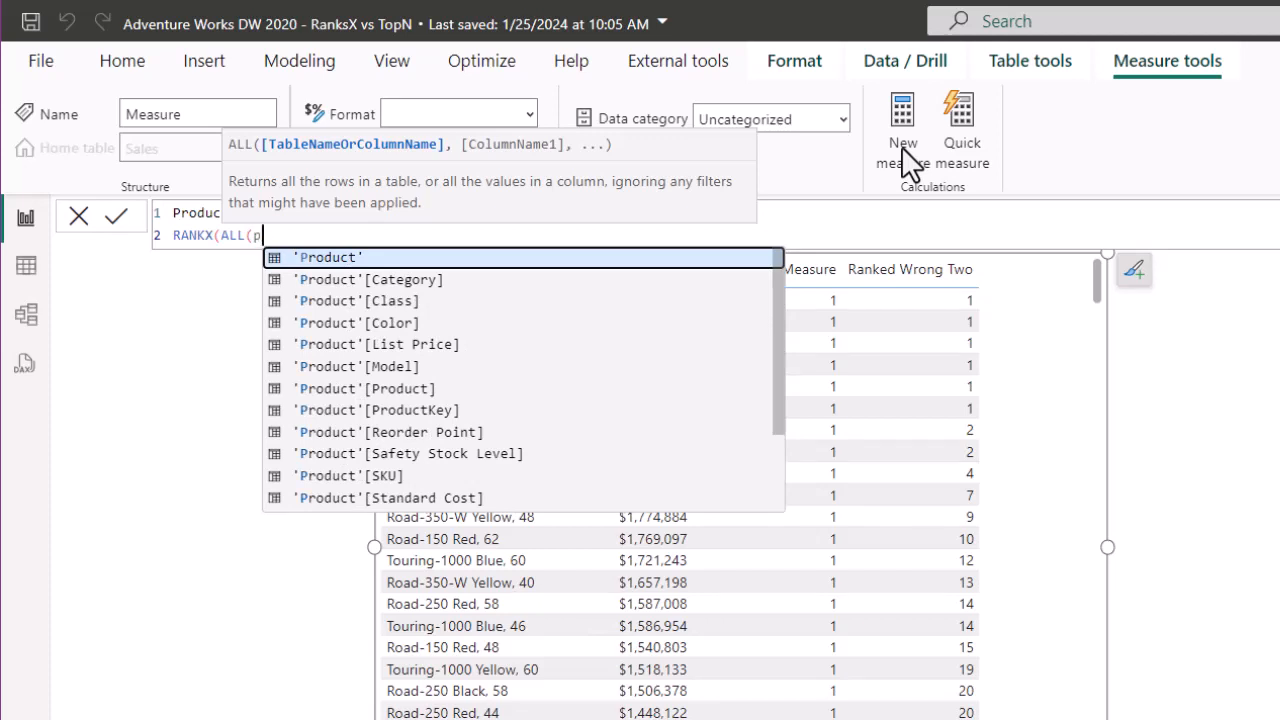
key("Down")
key("Down")
key("Down")
key("Down")
key("Down")
key("Down")
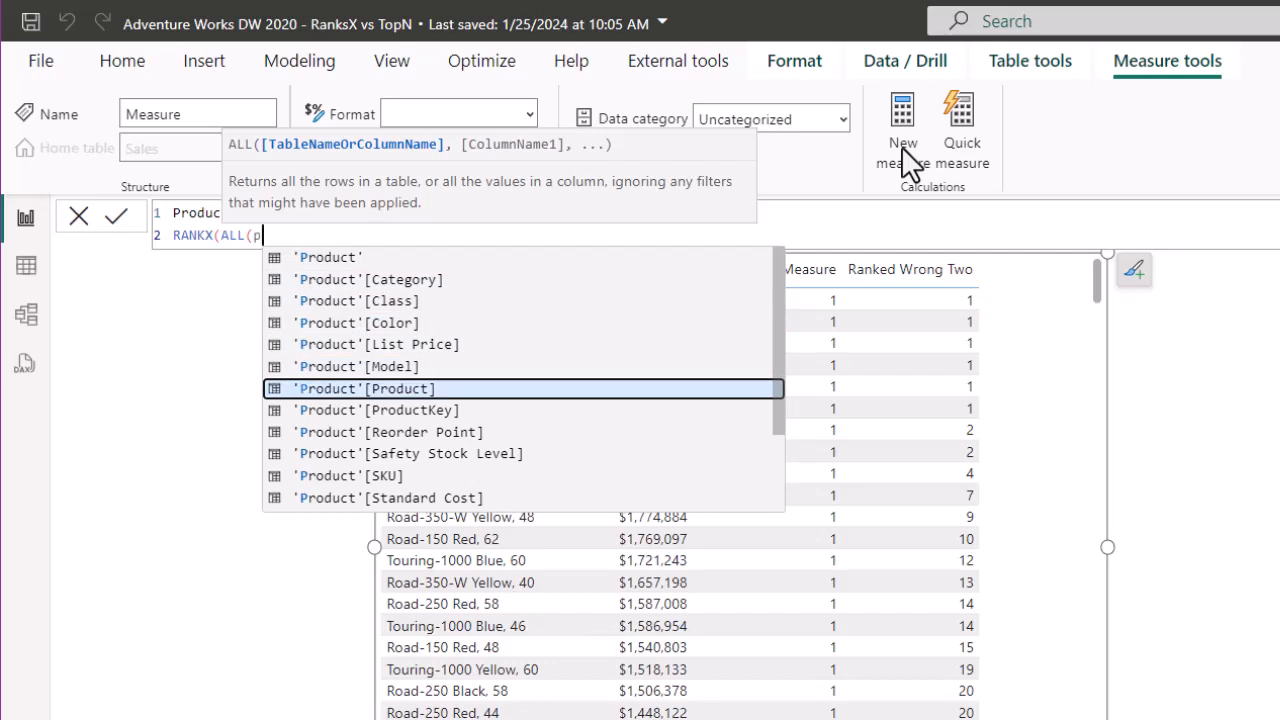
key("Tab")
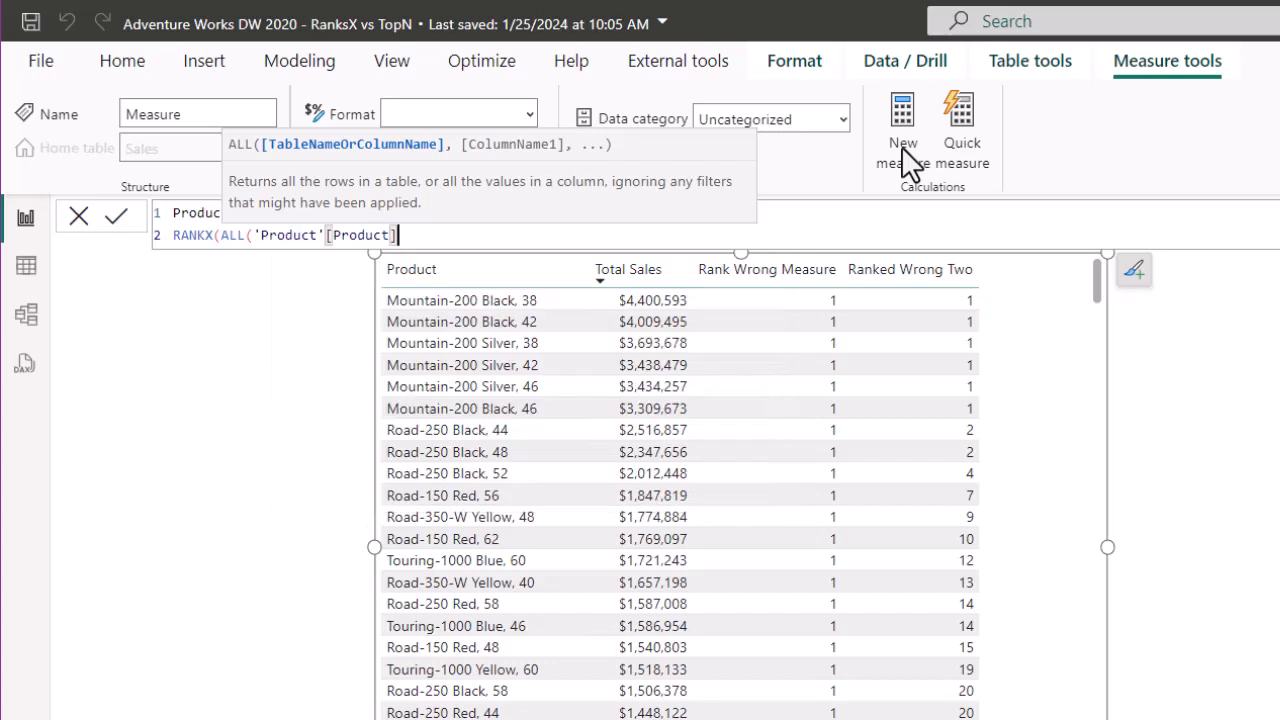
type(")")
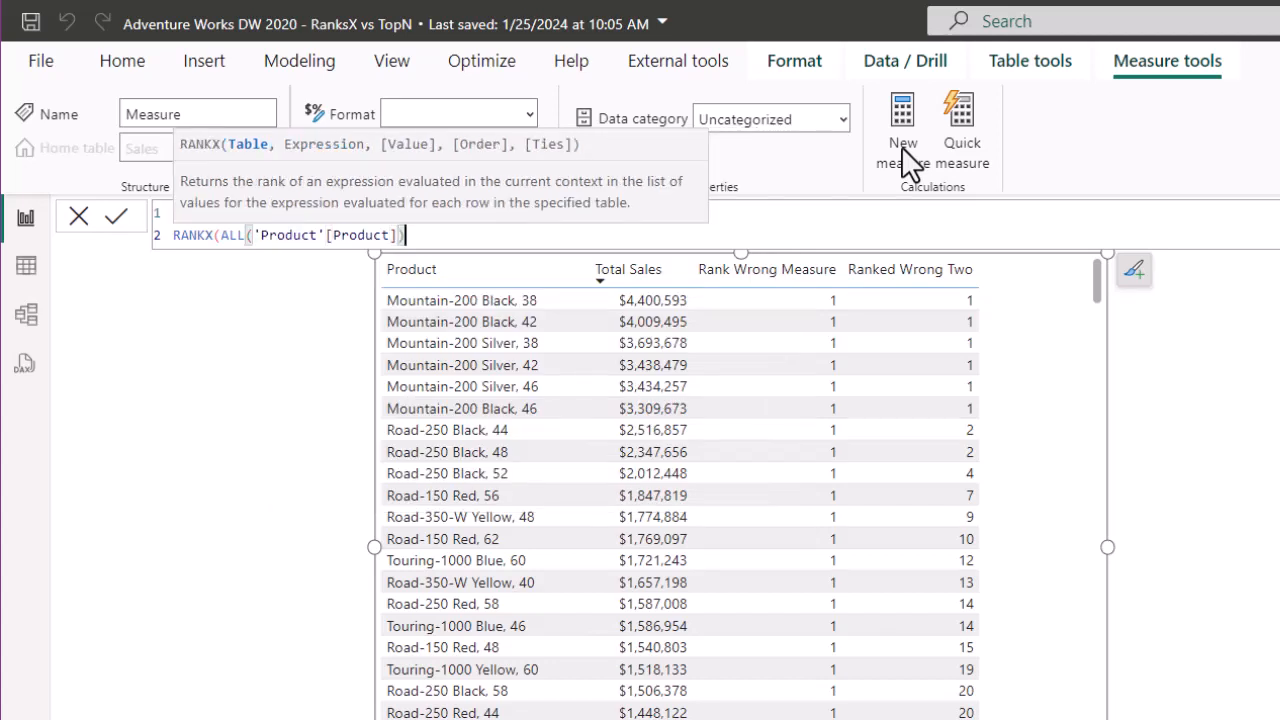
type(",tot")
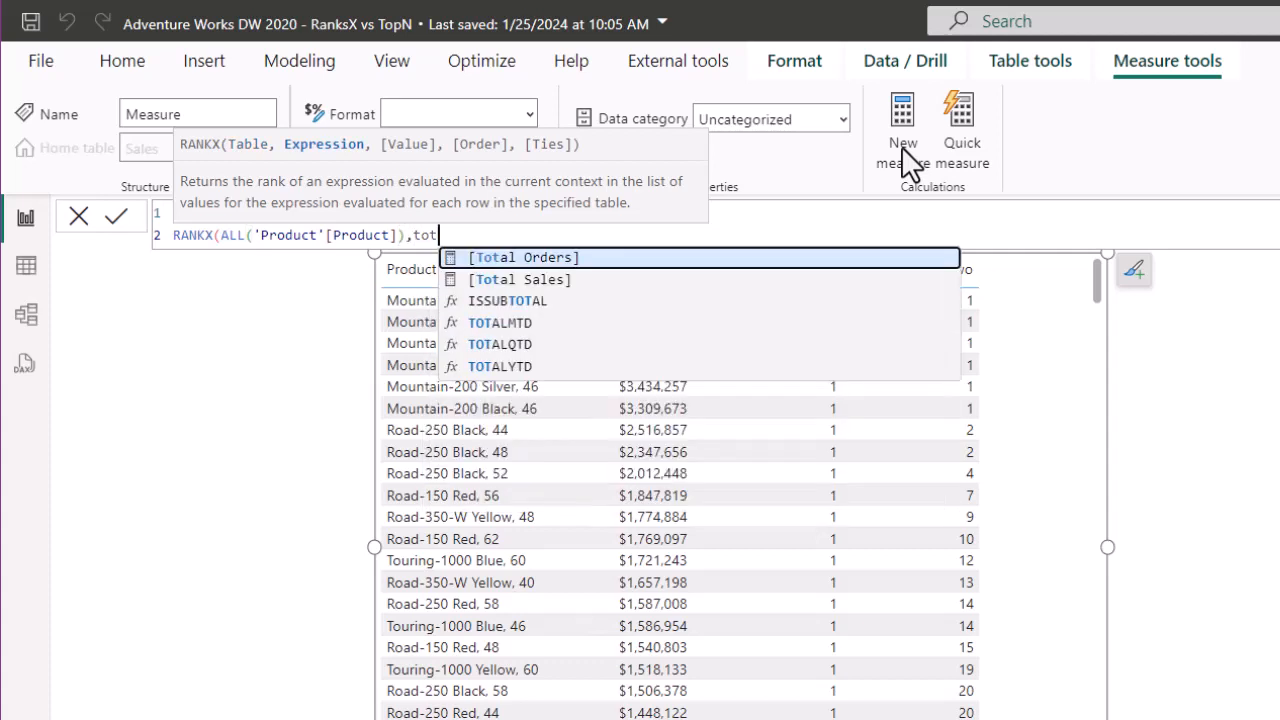
key("Down")
key("Tab")
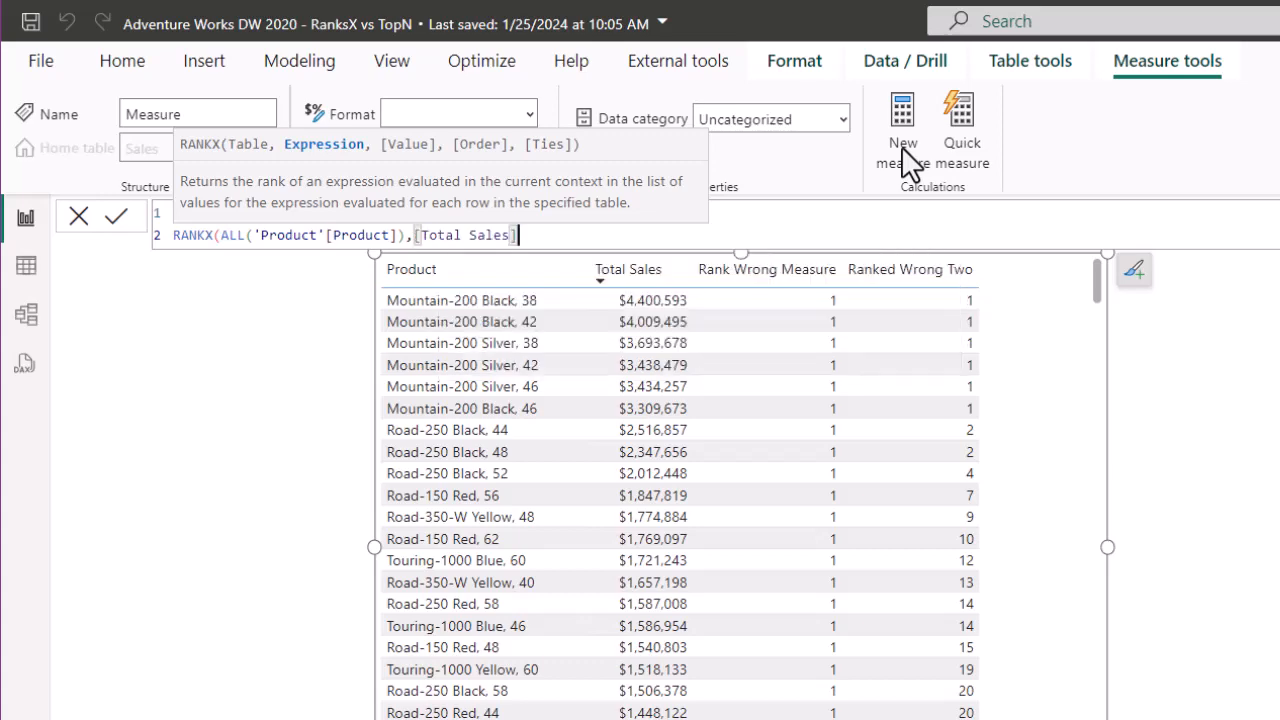
type(")")
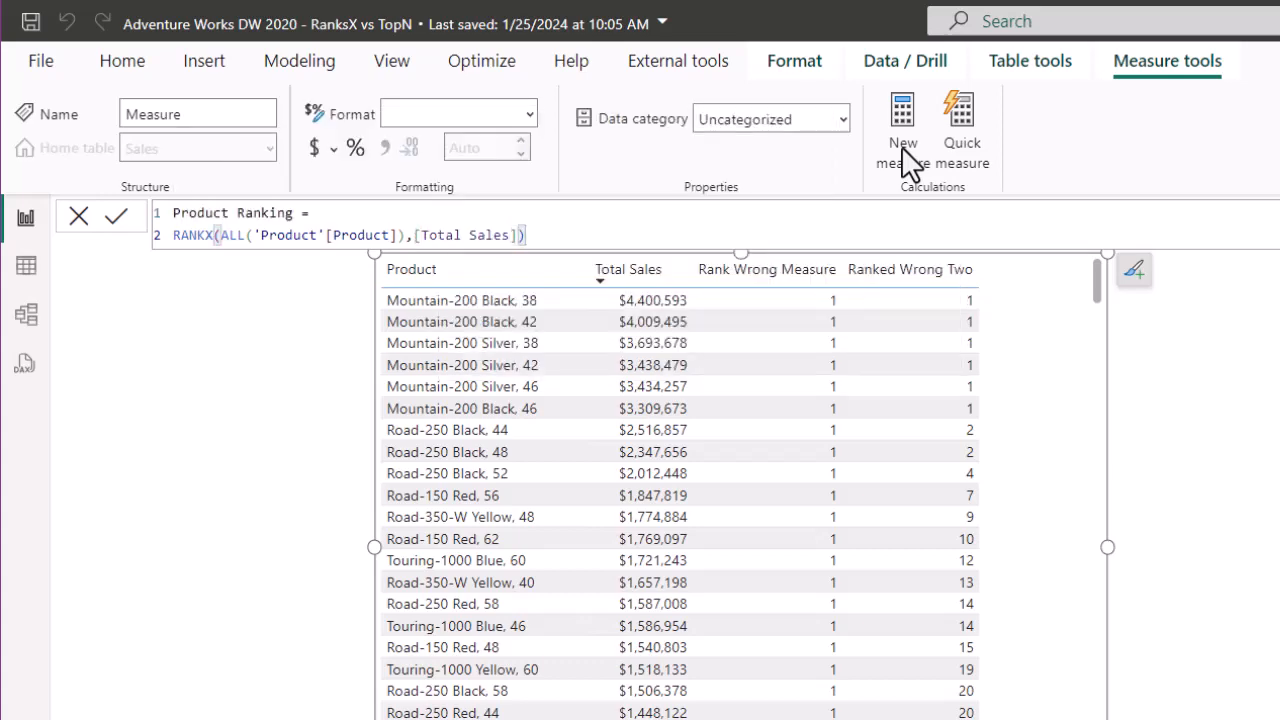
key("Return")
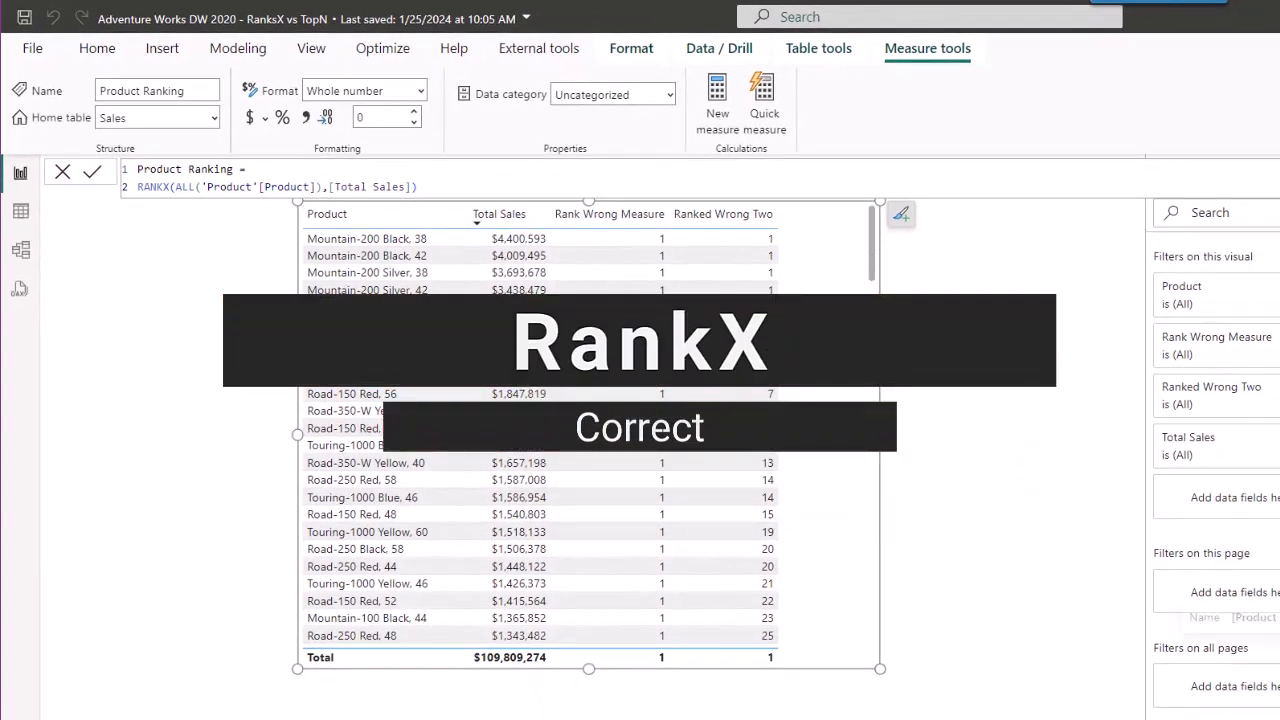
Add the Product Ranking measure to the table visual, then widen the visual and shorten it to about ten product rows
left_click_drag(1240, 617, 837, 520)
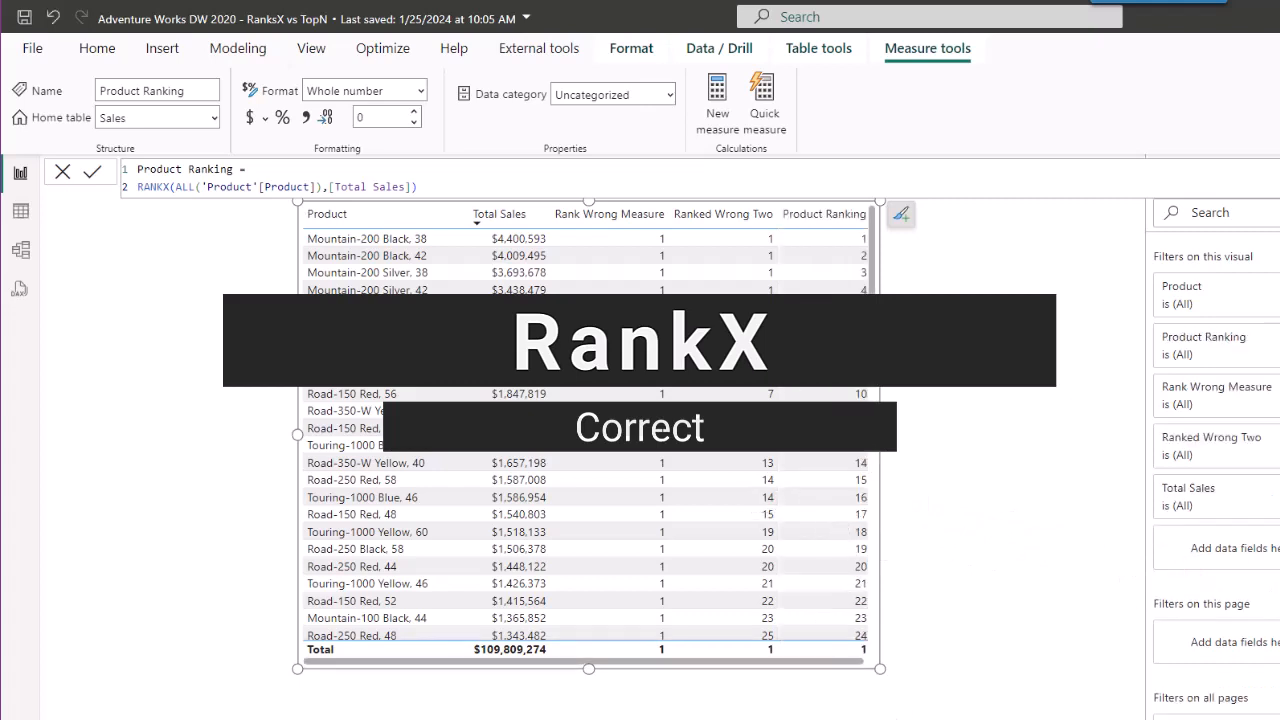
left_click_drag(878, 667, 975, 719)
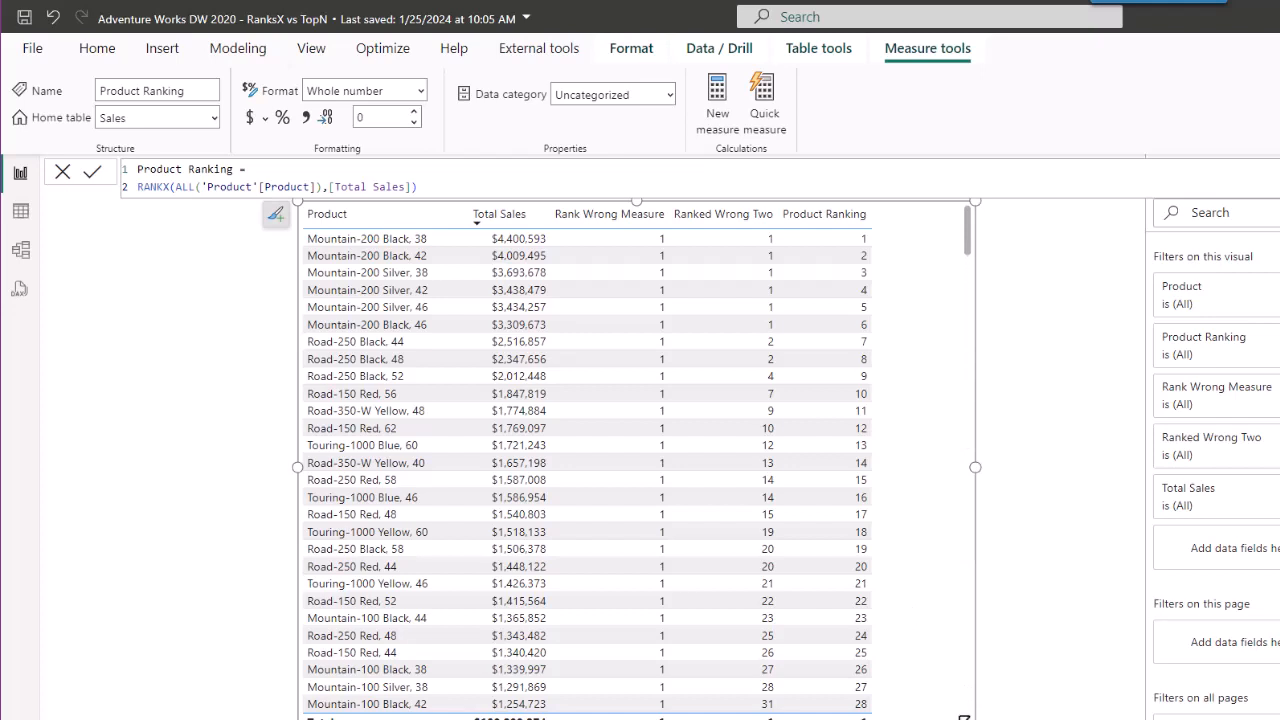
left_click_drag(975, 719, 923, 429)
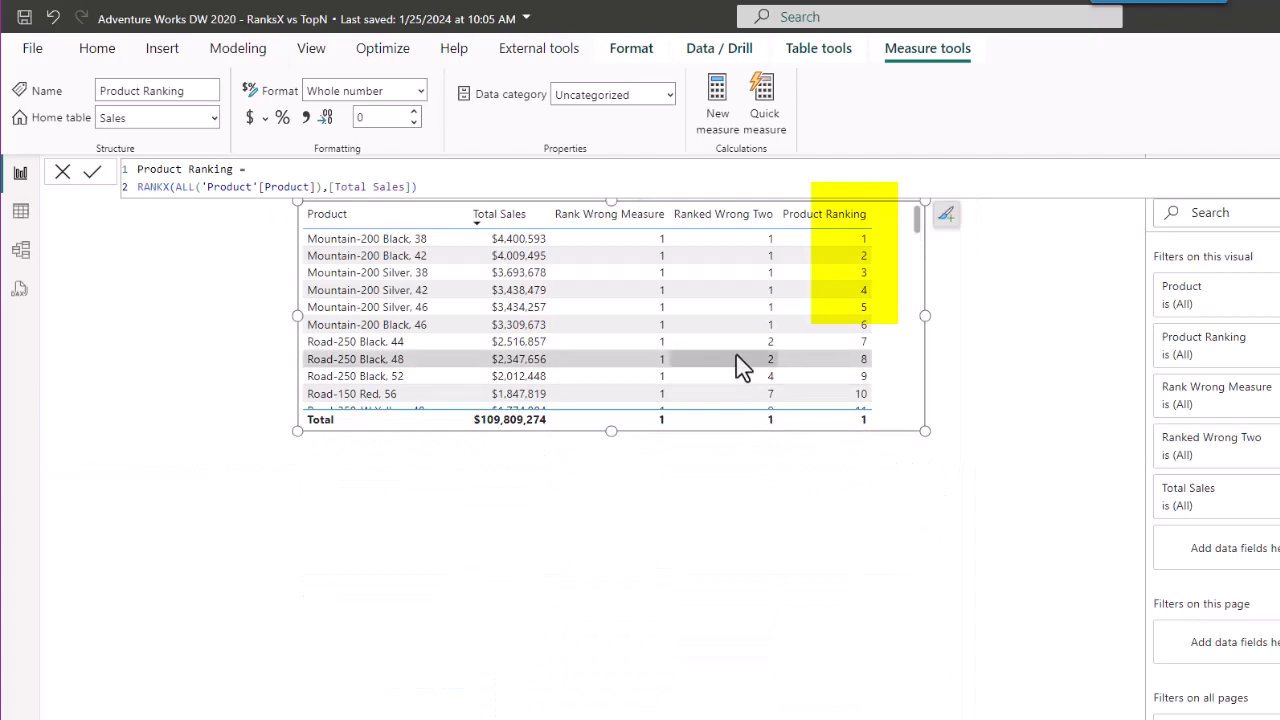
Add a slicer on the Product field below the table, and clear the Chain selection in it
left_click(97, 50)
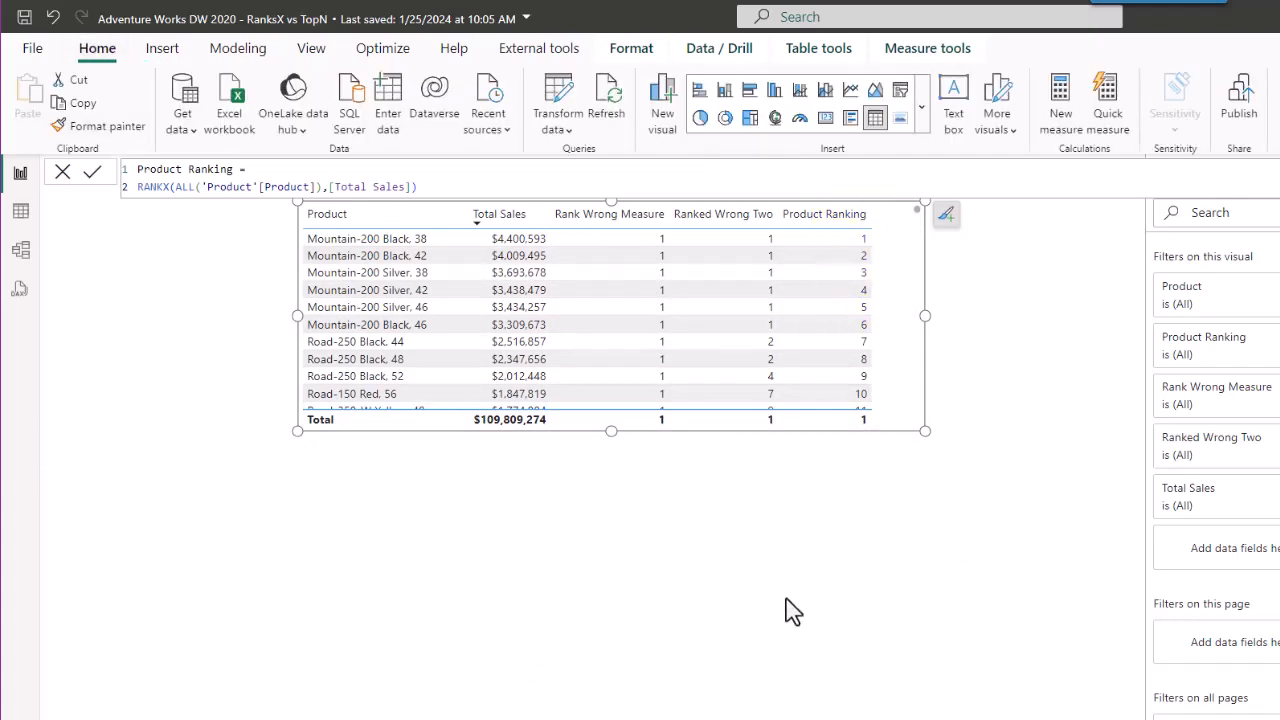
left_click(927, 474)
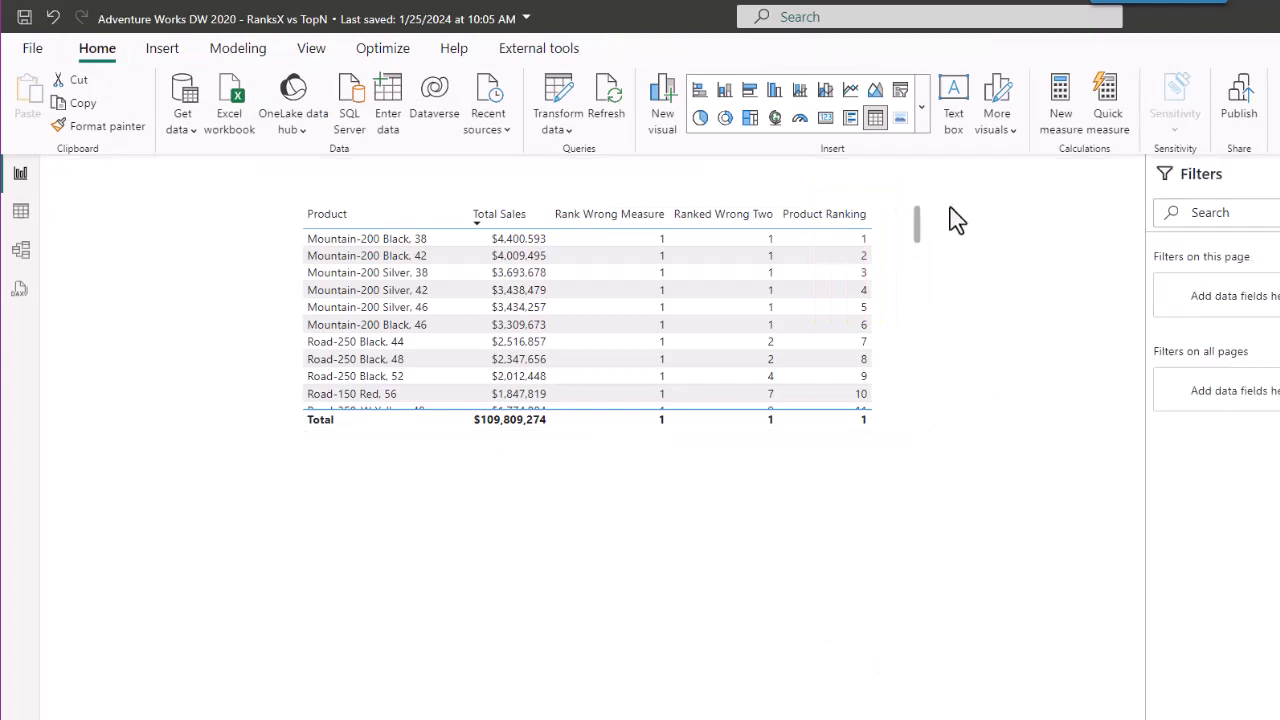
left_click(900, 92)
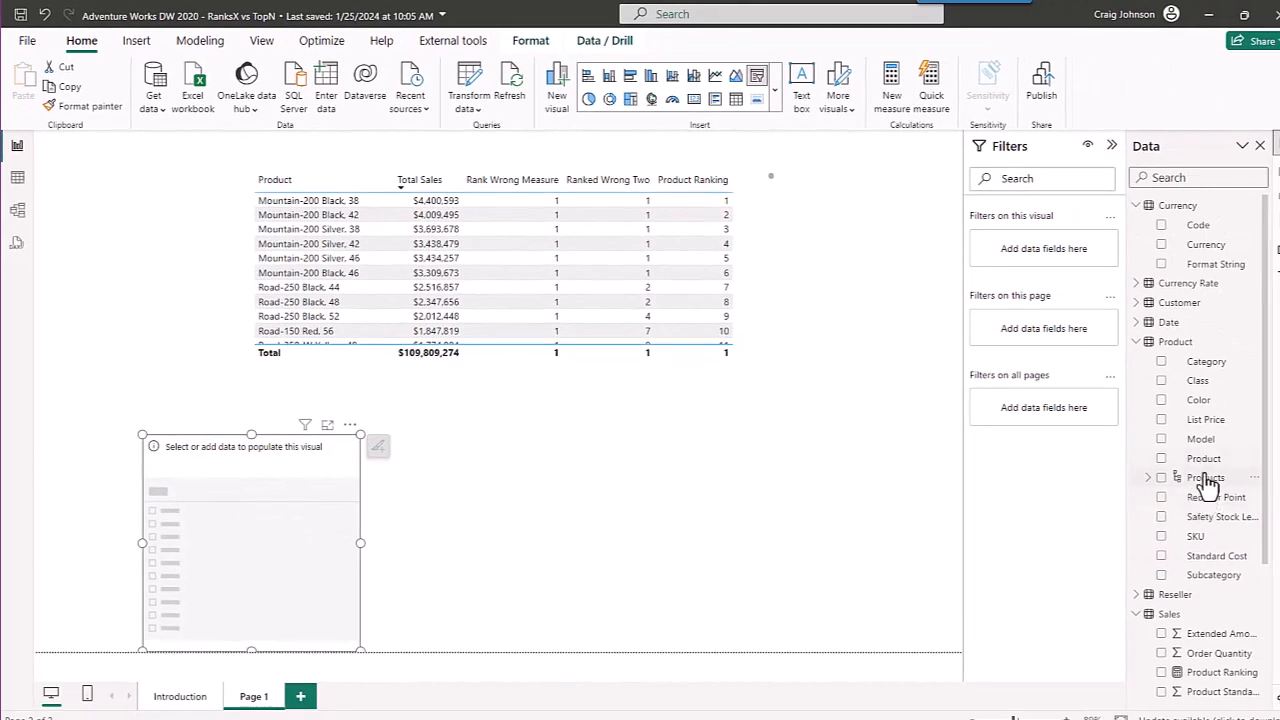
left_click_drag(1204, 459, 289, 560)
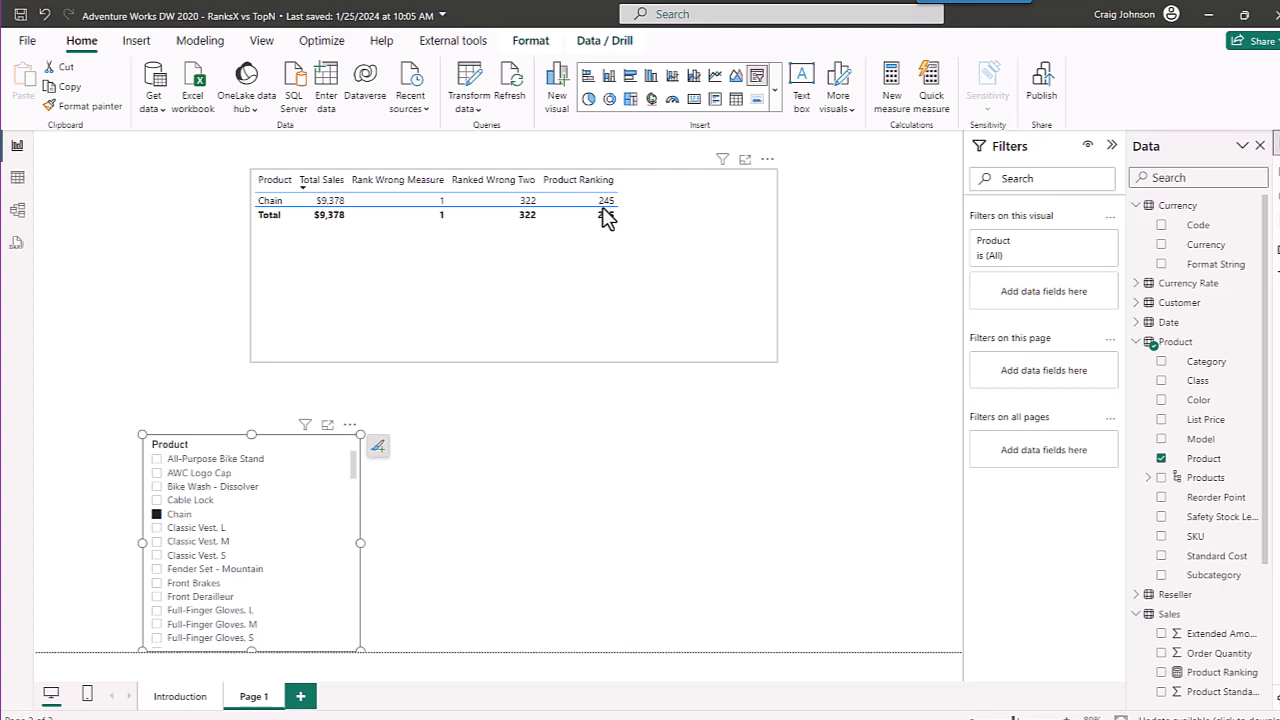
left_click(156, 515)
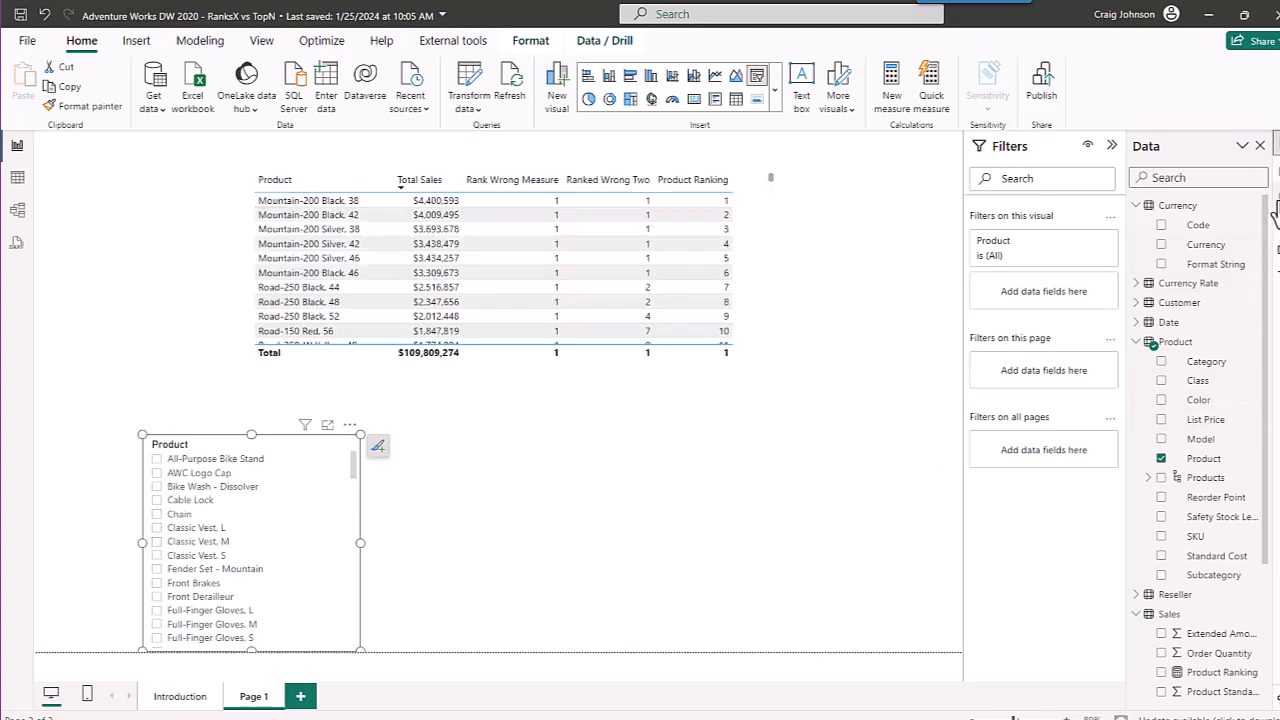
Remove the Ranked Wrong Two and Rank Wrong Measure columns from the table visual
left_click(1276, 168)
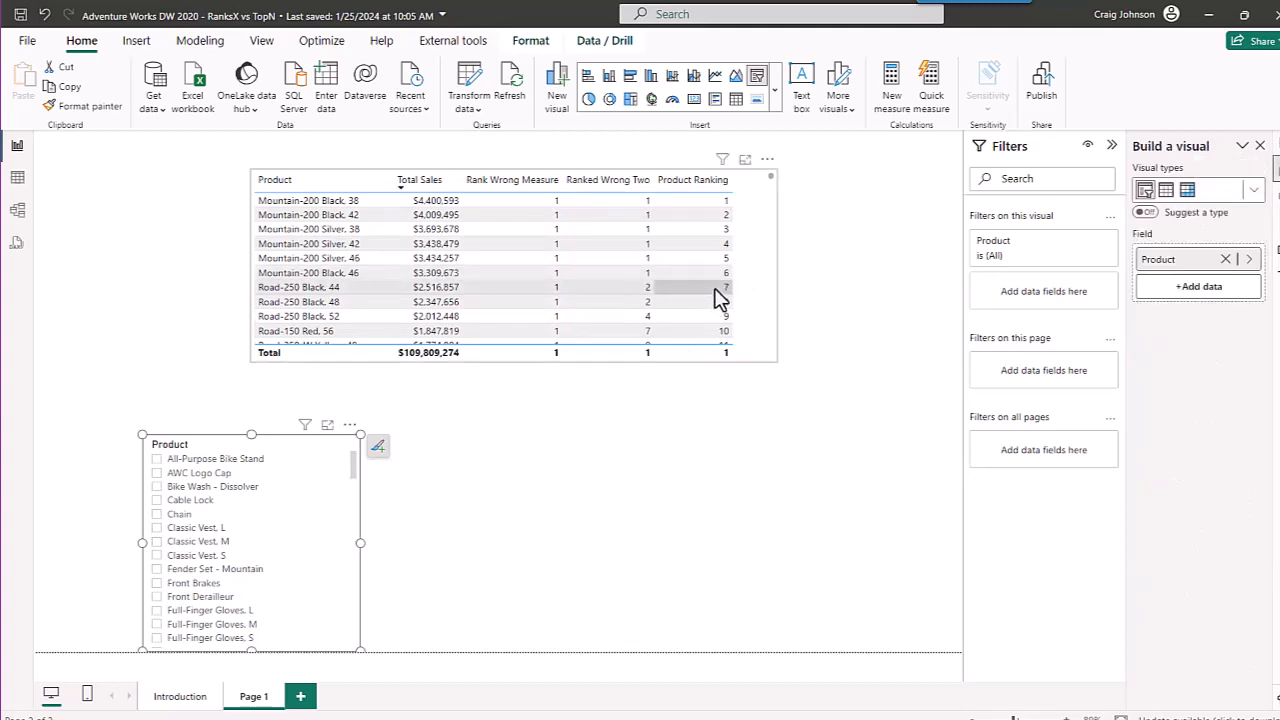
left_click(756, 265)
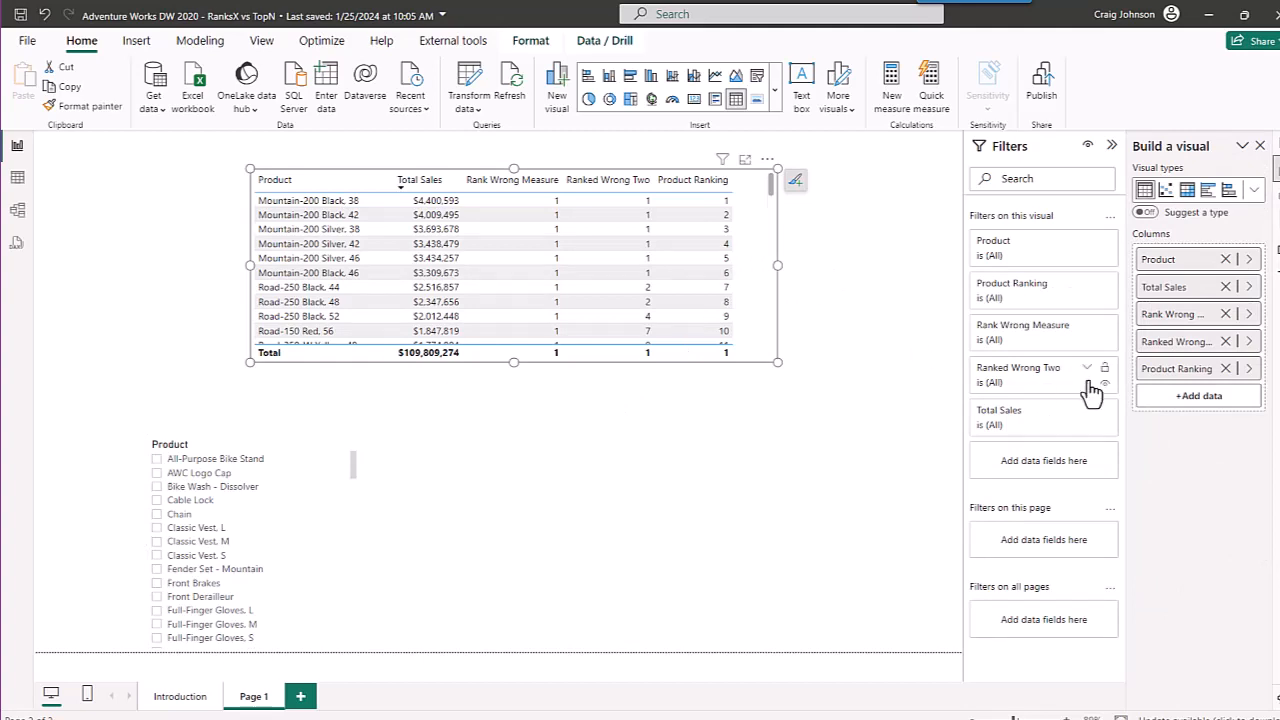
left_click(1226, 343)
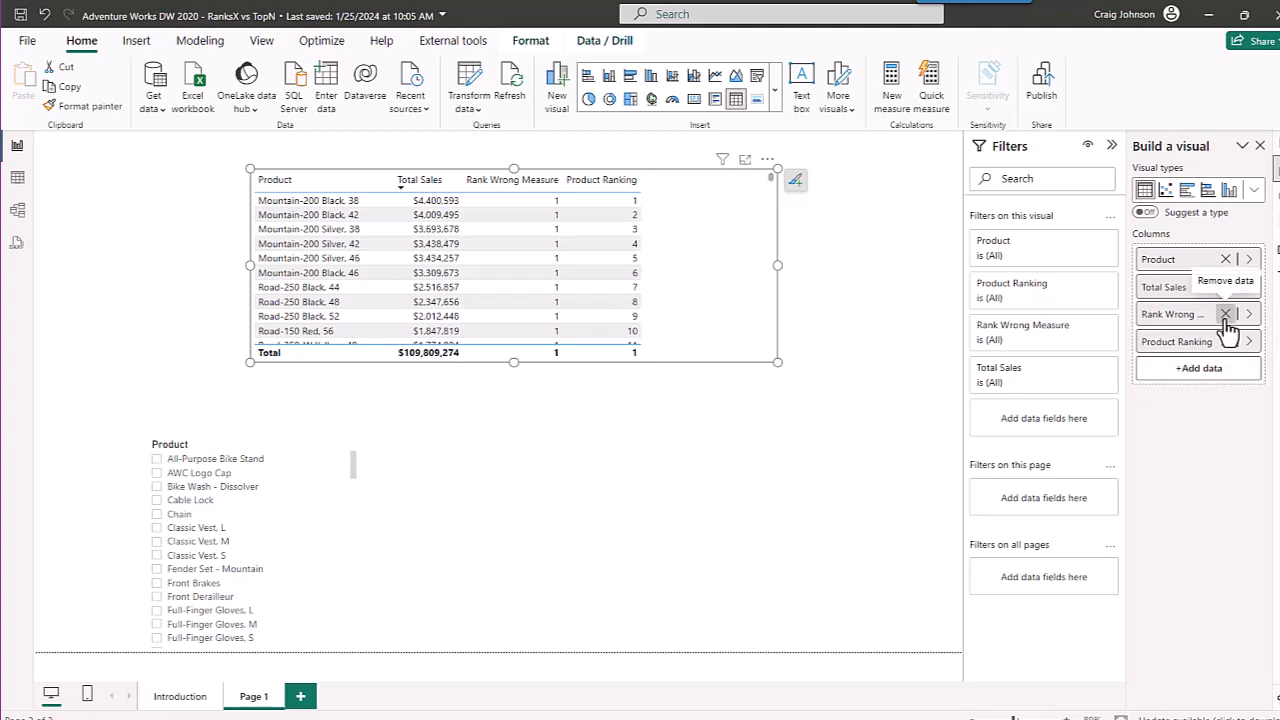
left_click(1225, 315)
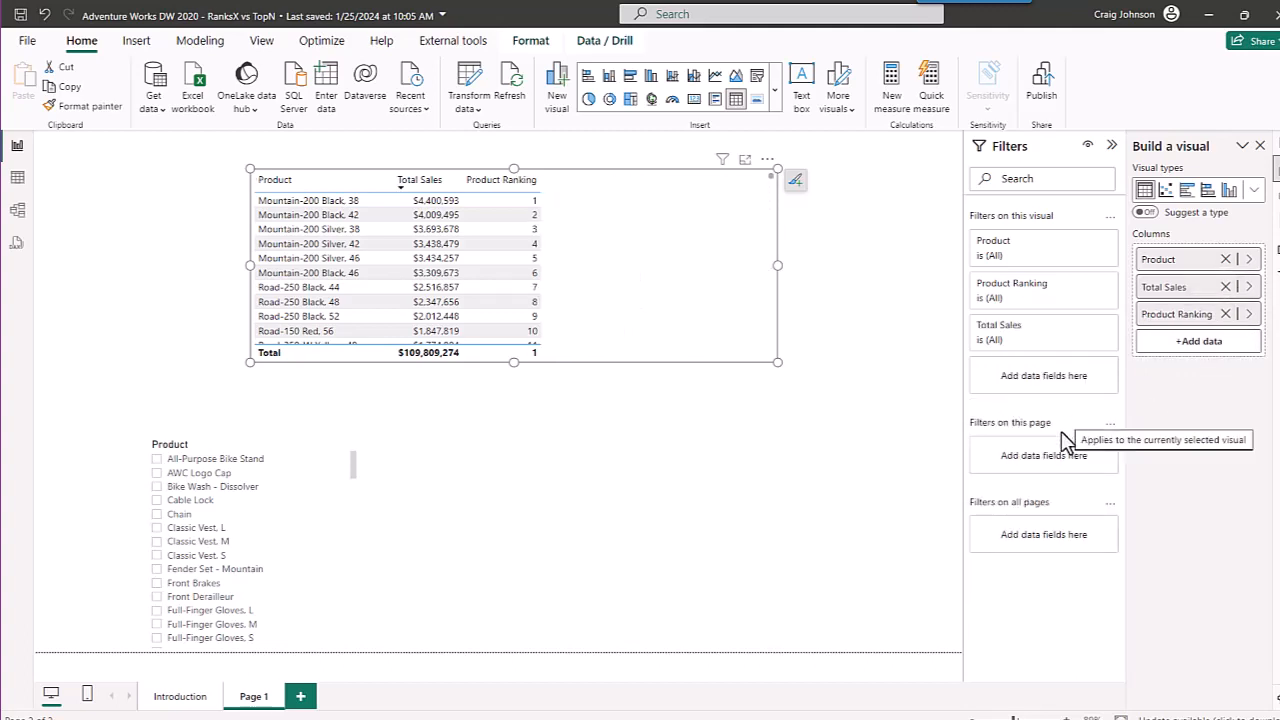
Start a new measure in the Sales table named Order Count, with an empty second line ready for the formula
left_click(1276, 161)
scroll(1180, 412, "down", 2)
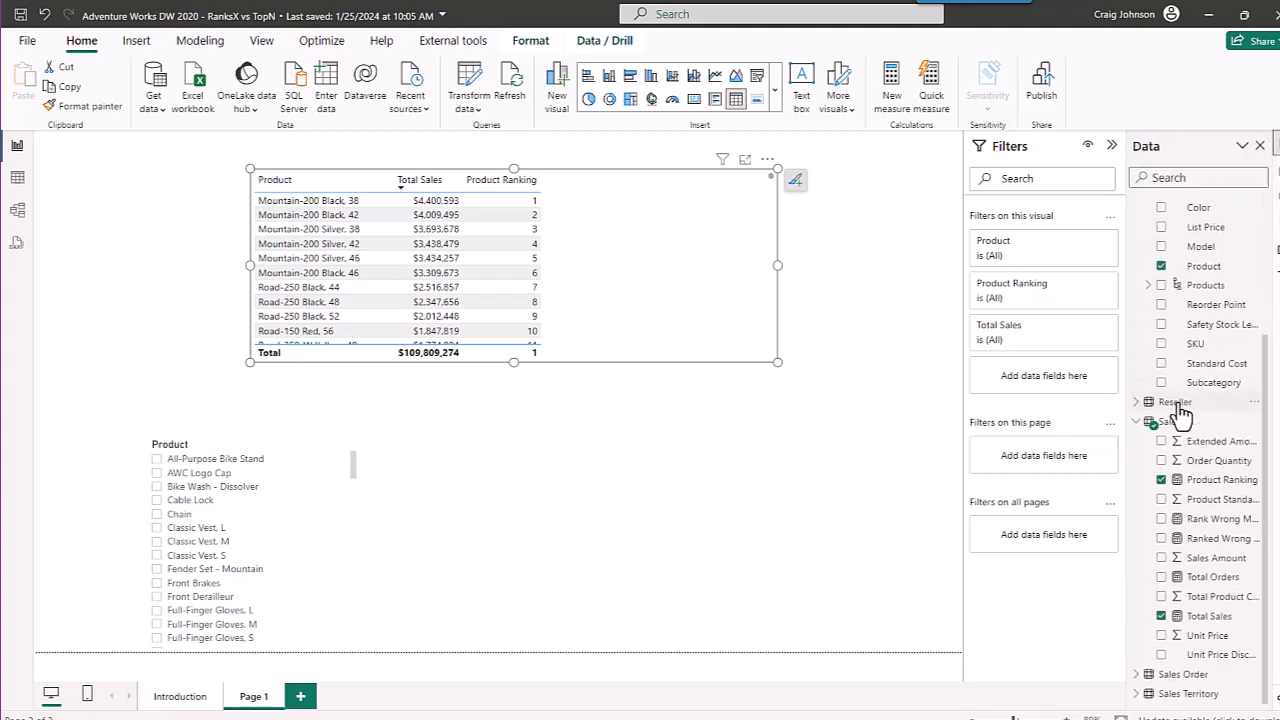
left_click(1181, 424)
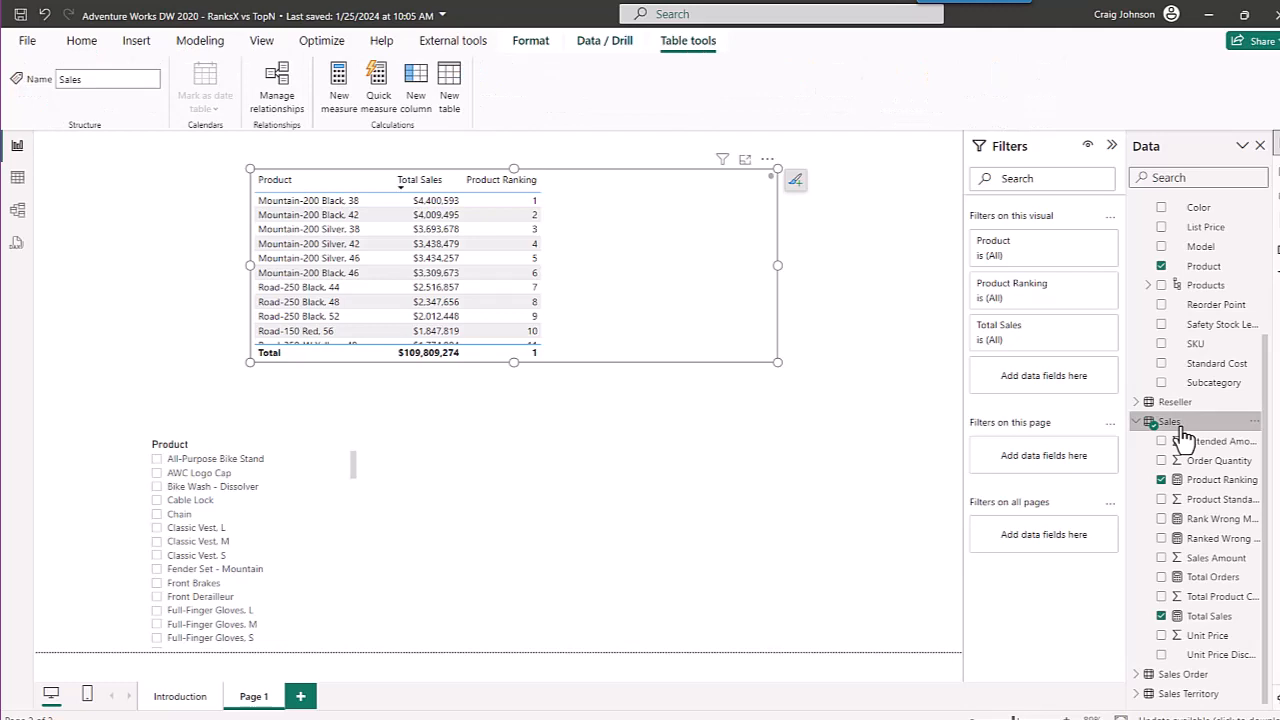
left_click(339, 100)
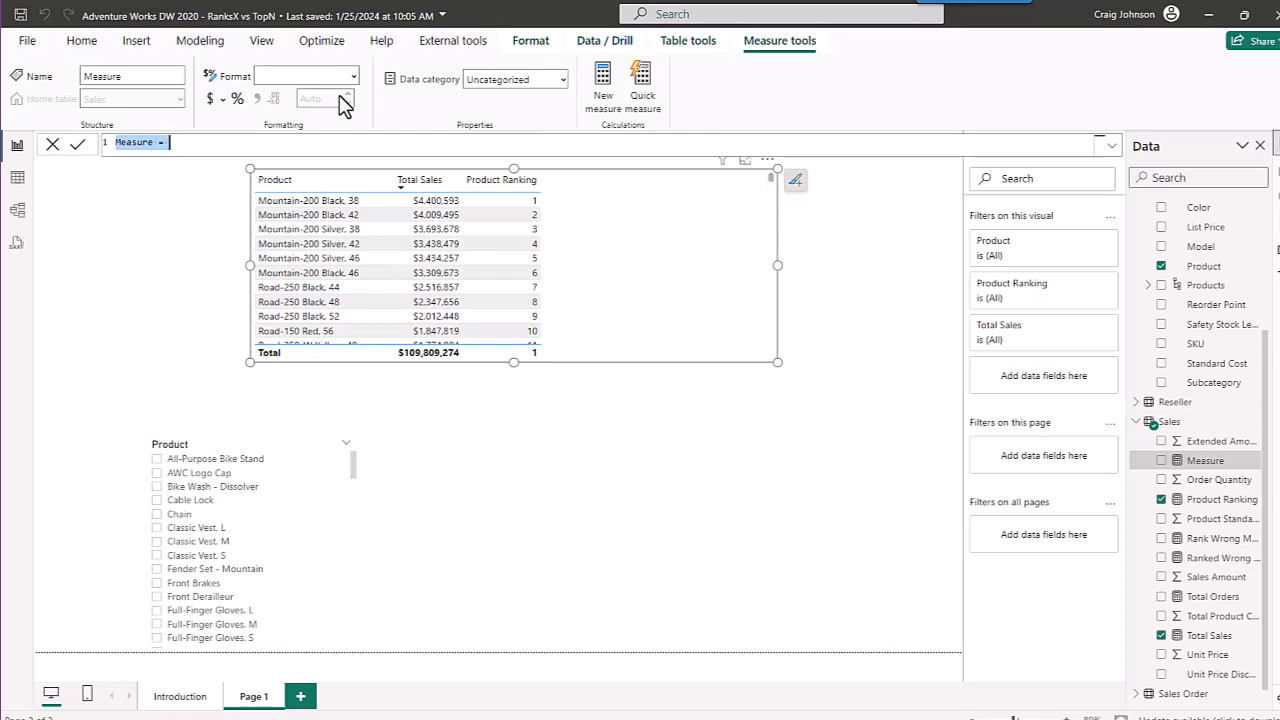
type("Order Count ")
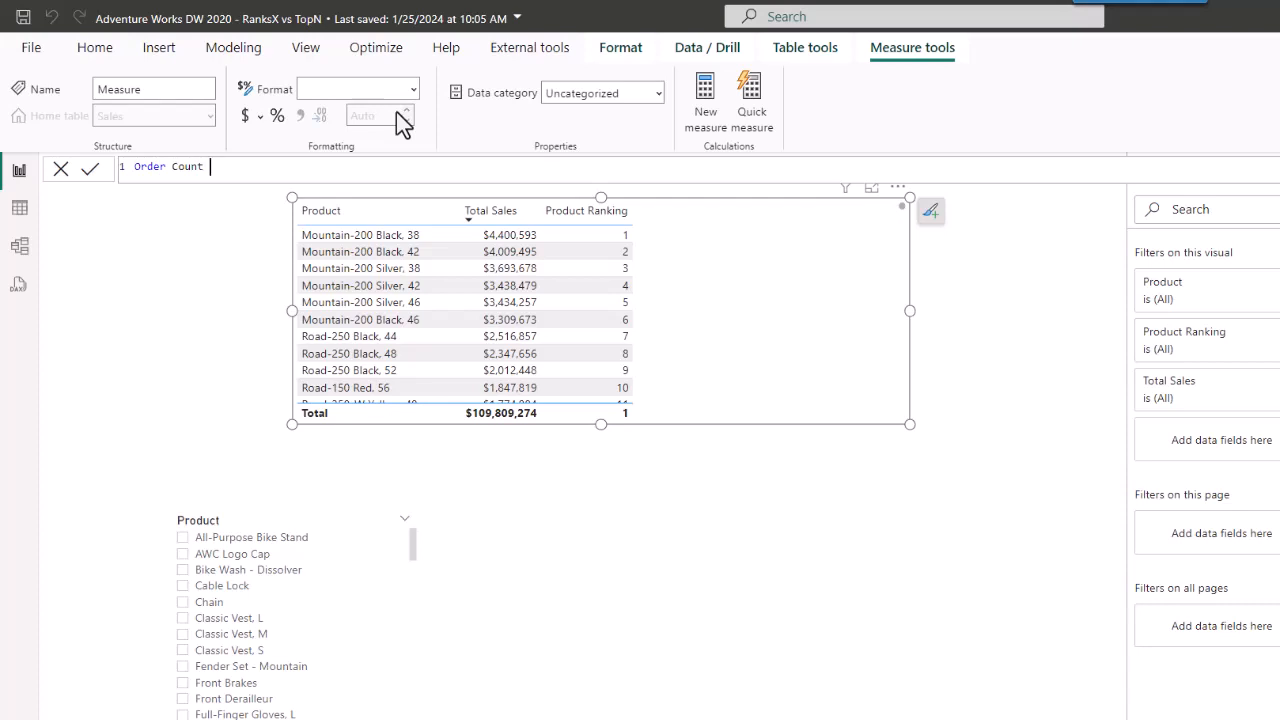
type("=")
key("shift+Return")
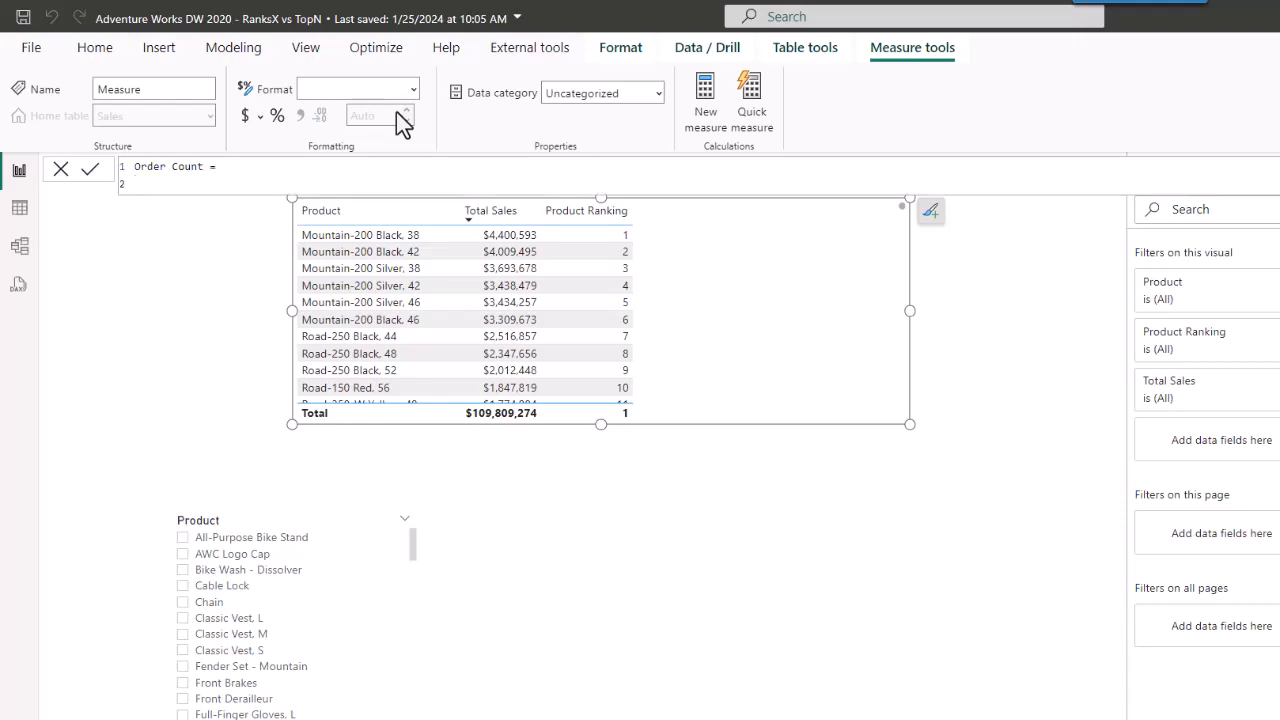
Begin the Order Count formula with RANKX(ALL('Product'[Product]) to rank over all products
type("RANKX(")
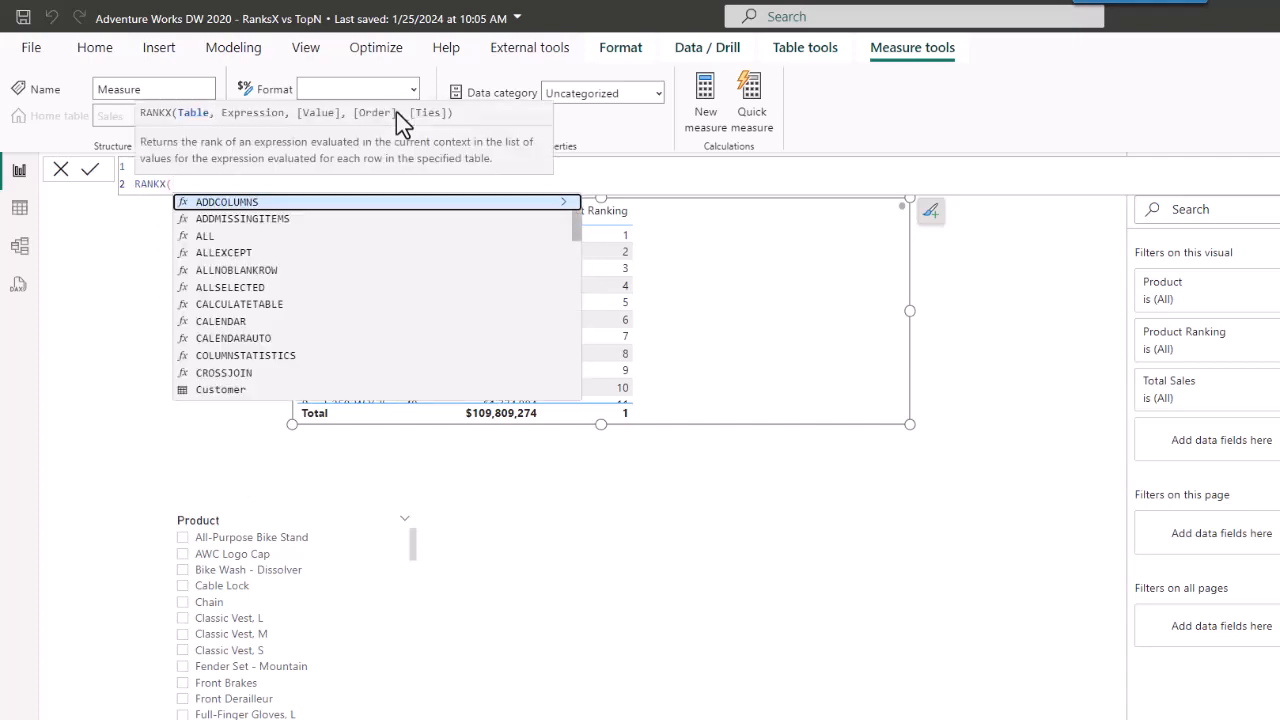
type("all")
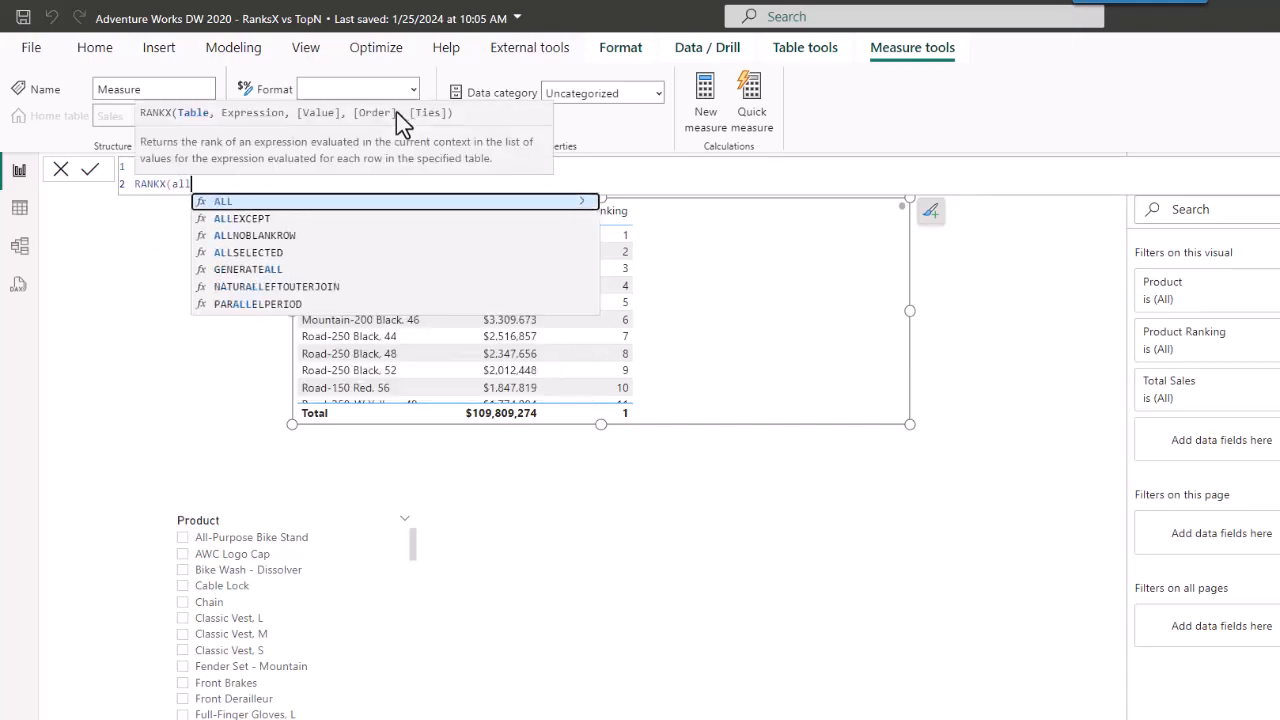
key("Tab")
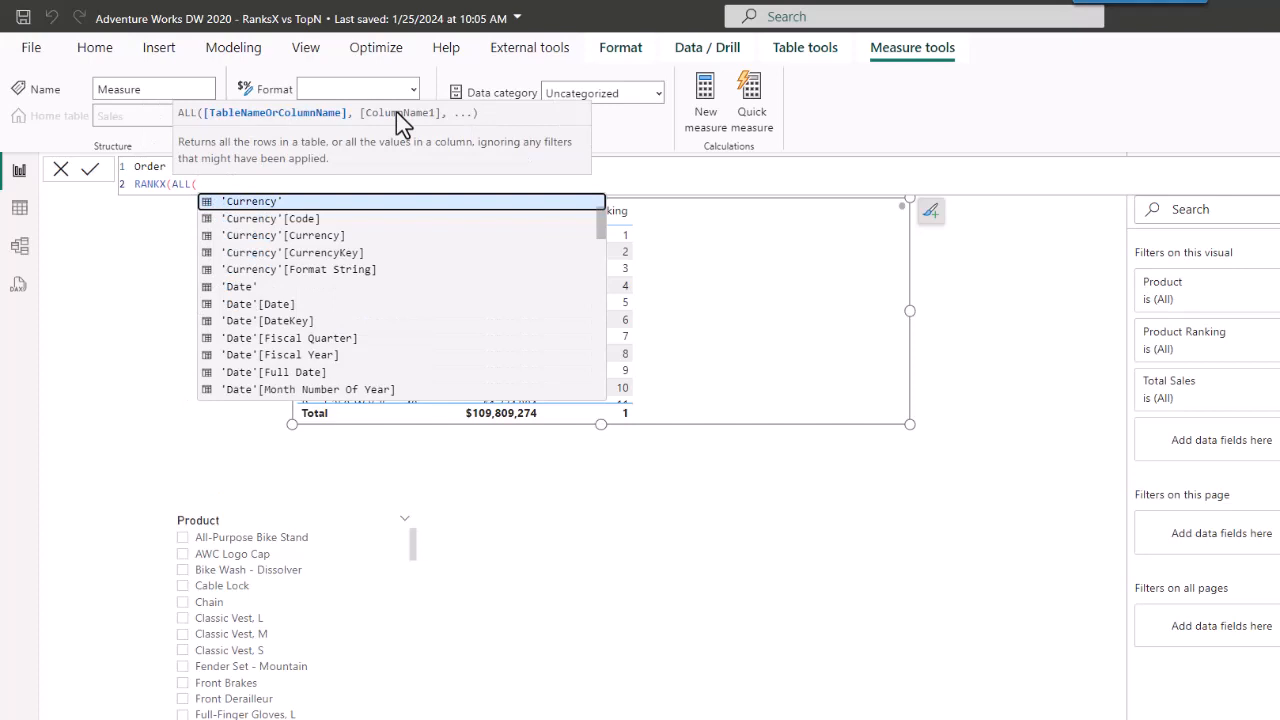
type("prod")
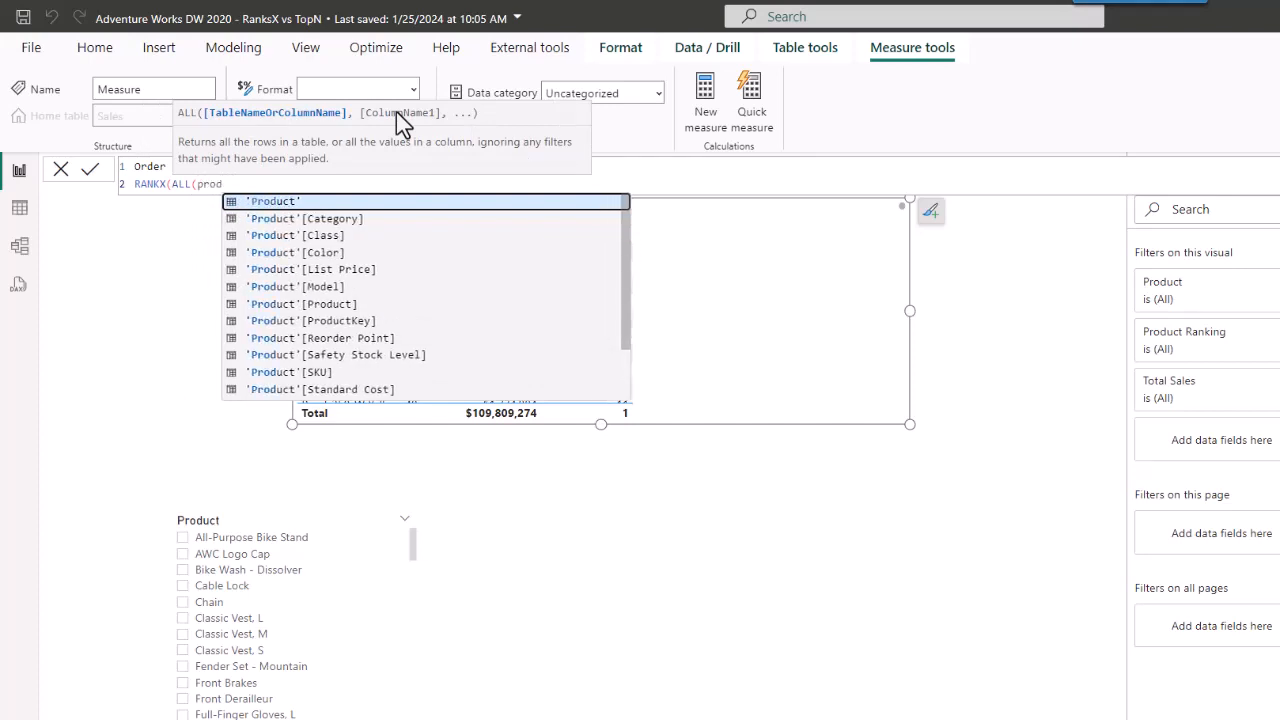
key("Down")
key("Down")
key("Down")
key("Down")
key("Down")
key("Down")
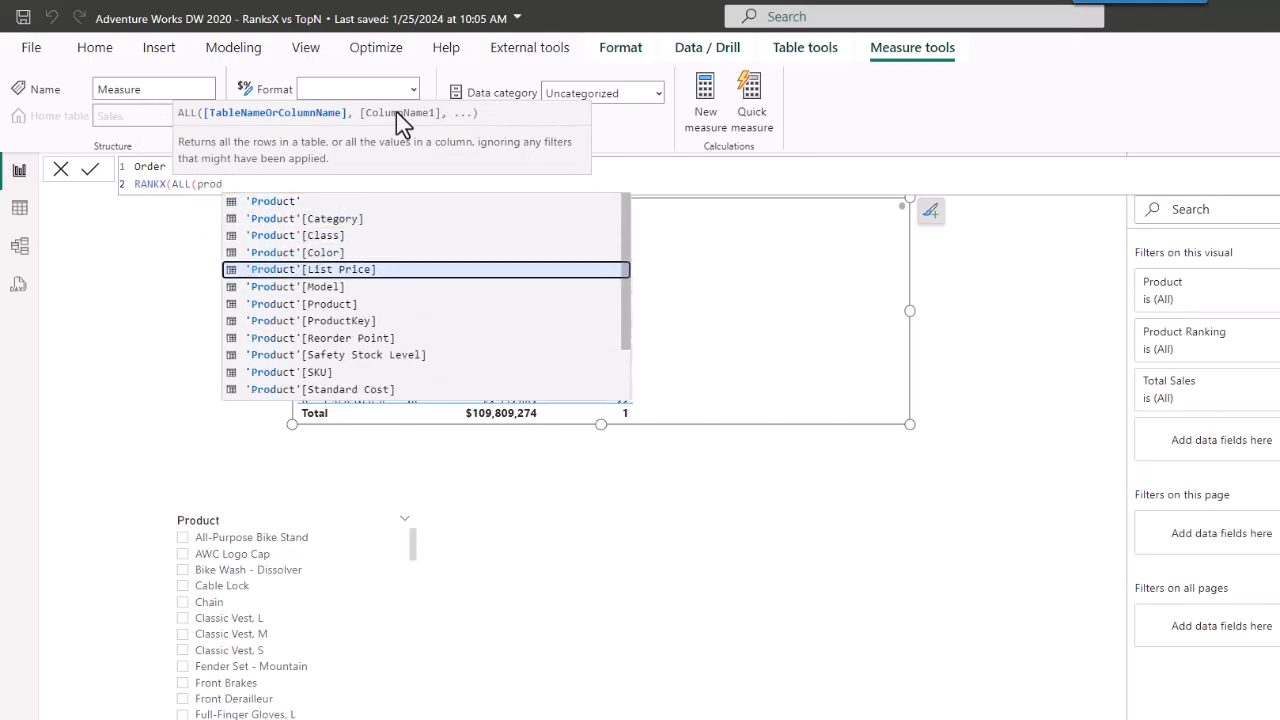
key("Tab")
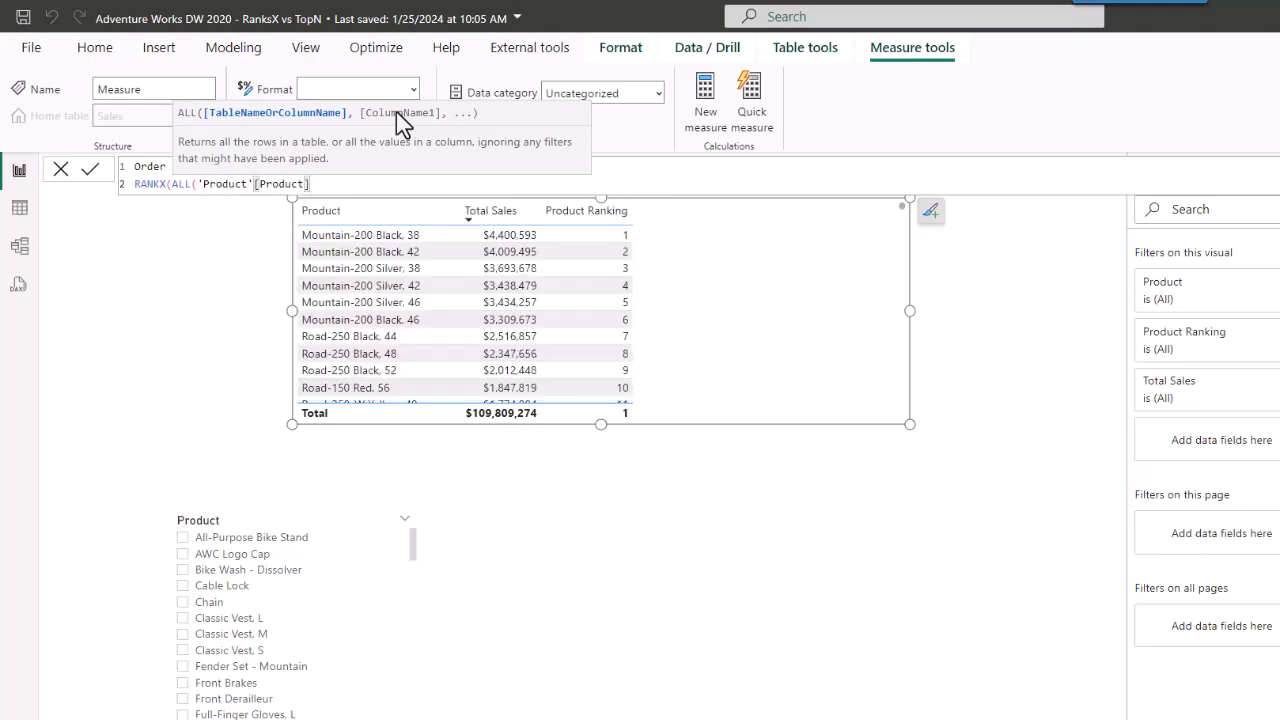
type(")")
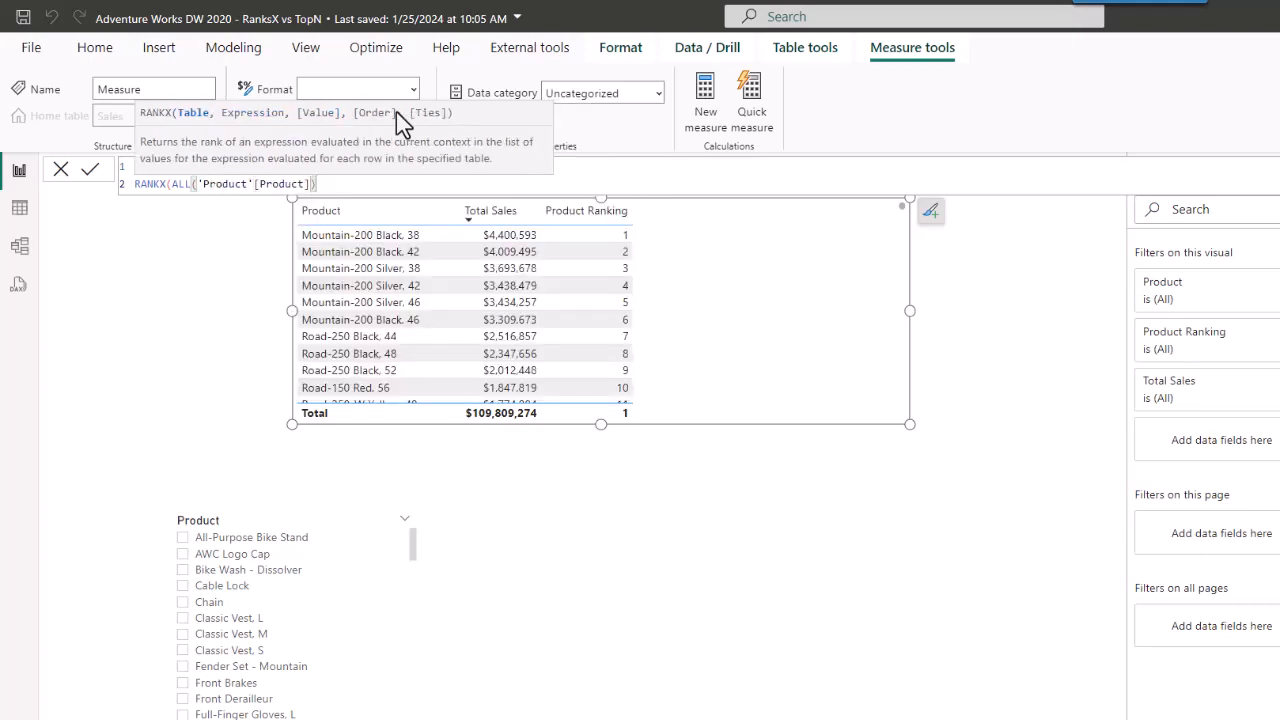
Complete the Order Count formula with [Total Orders] as the ranking expression and commit the measure
type(",ord")
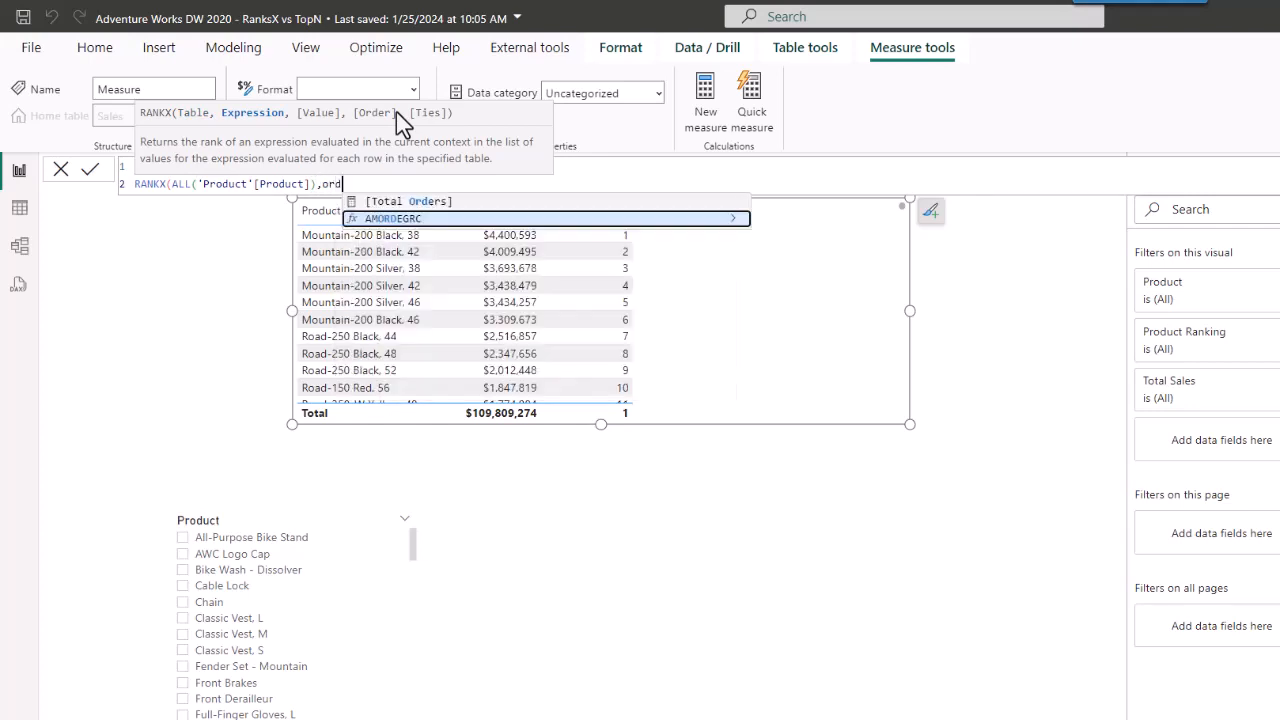
key("BackSpace")
key("BackSpace")
key("BackSpace")
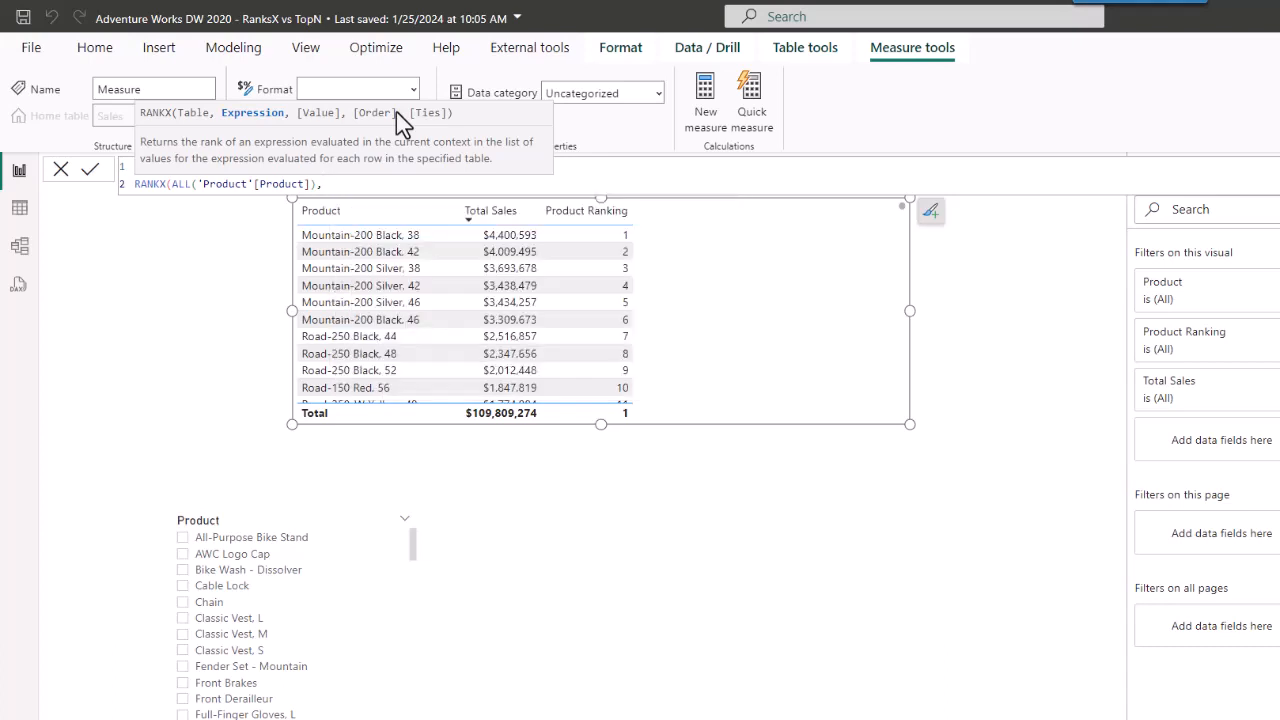
type("[")
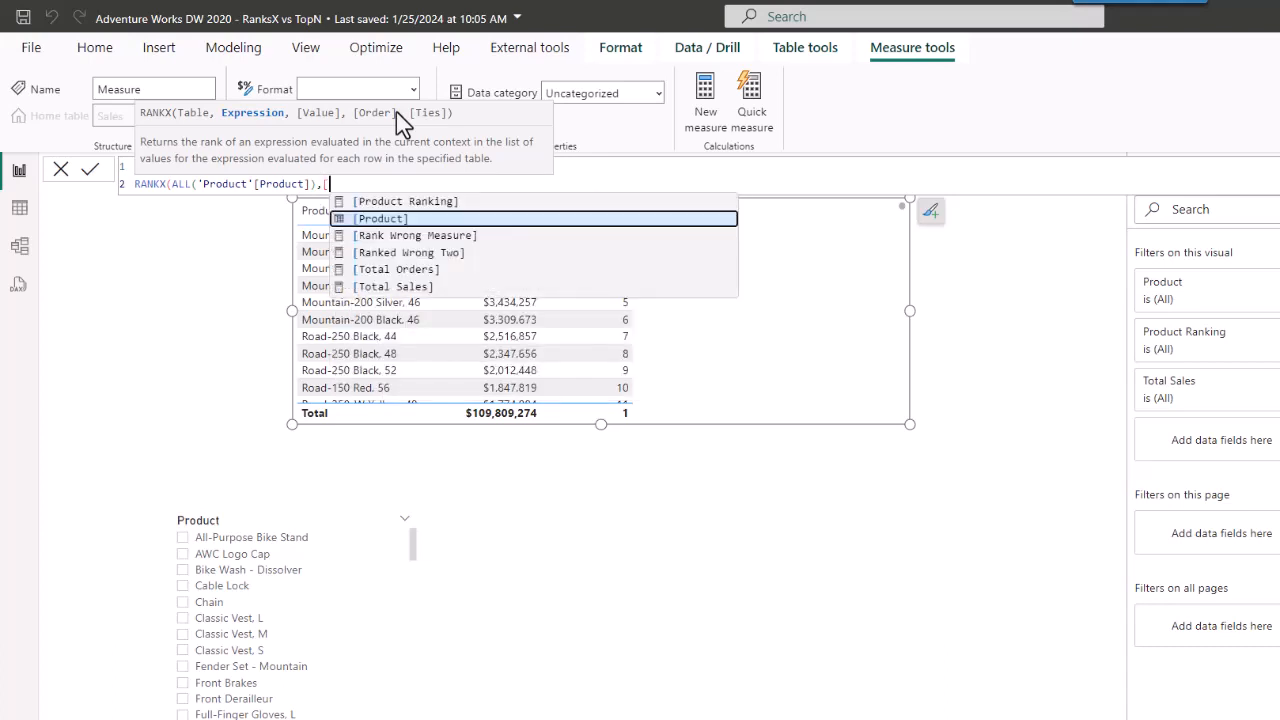
key("Down")
key("Down")
key("Down")
key("Down")
key("Up")
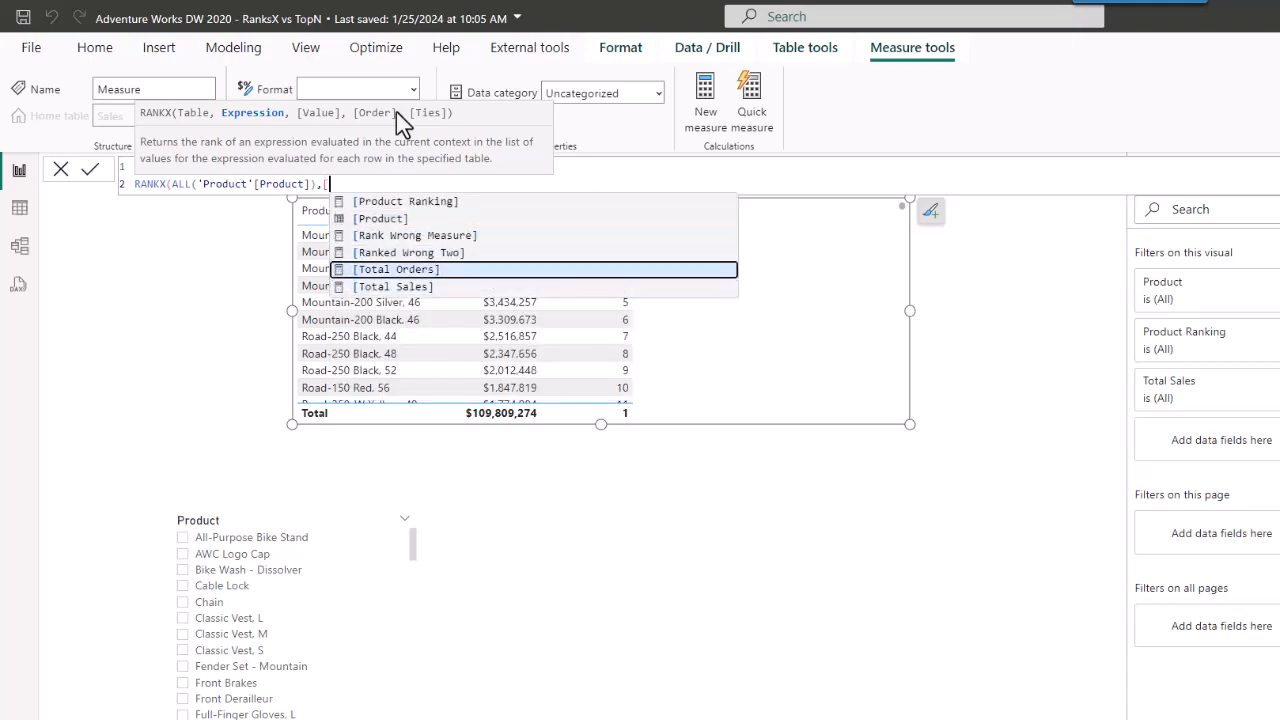
key("Tab")
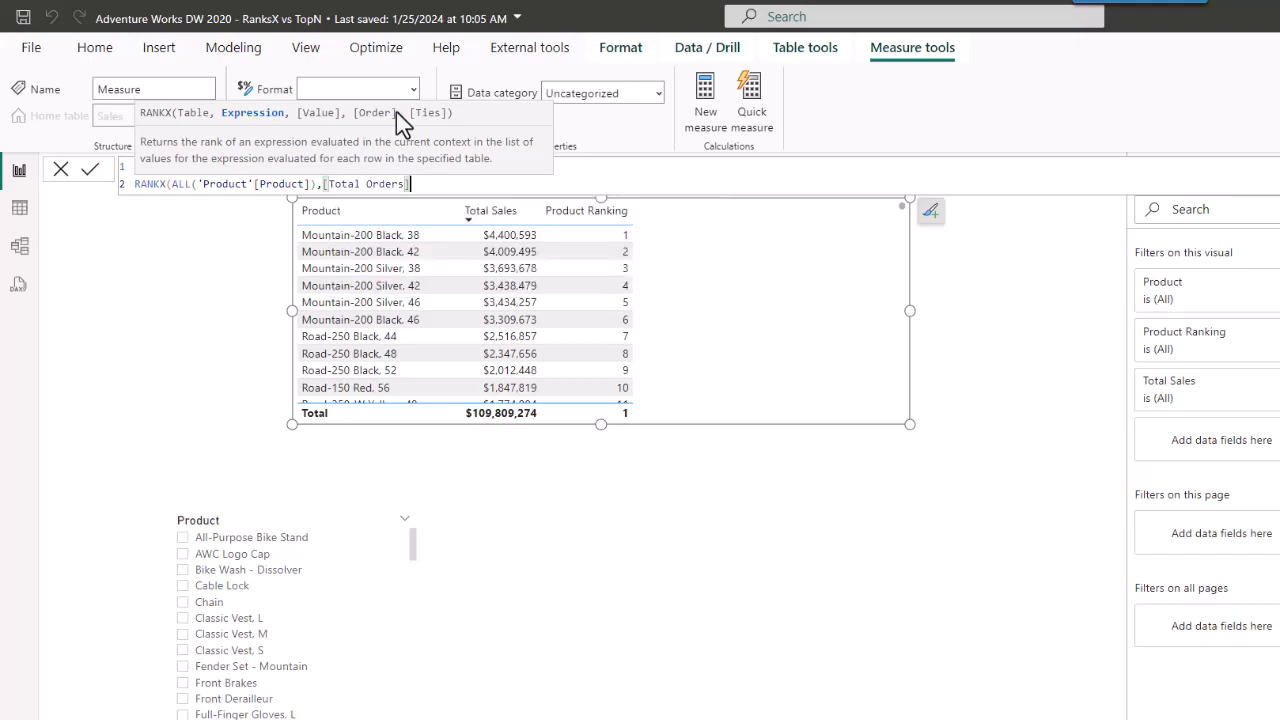
type(")")
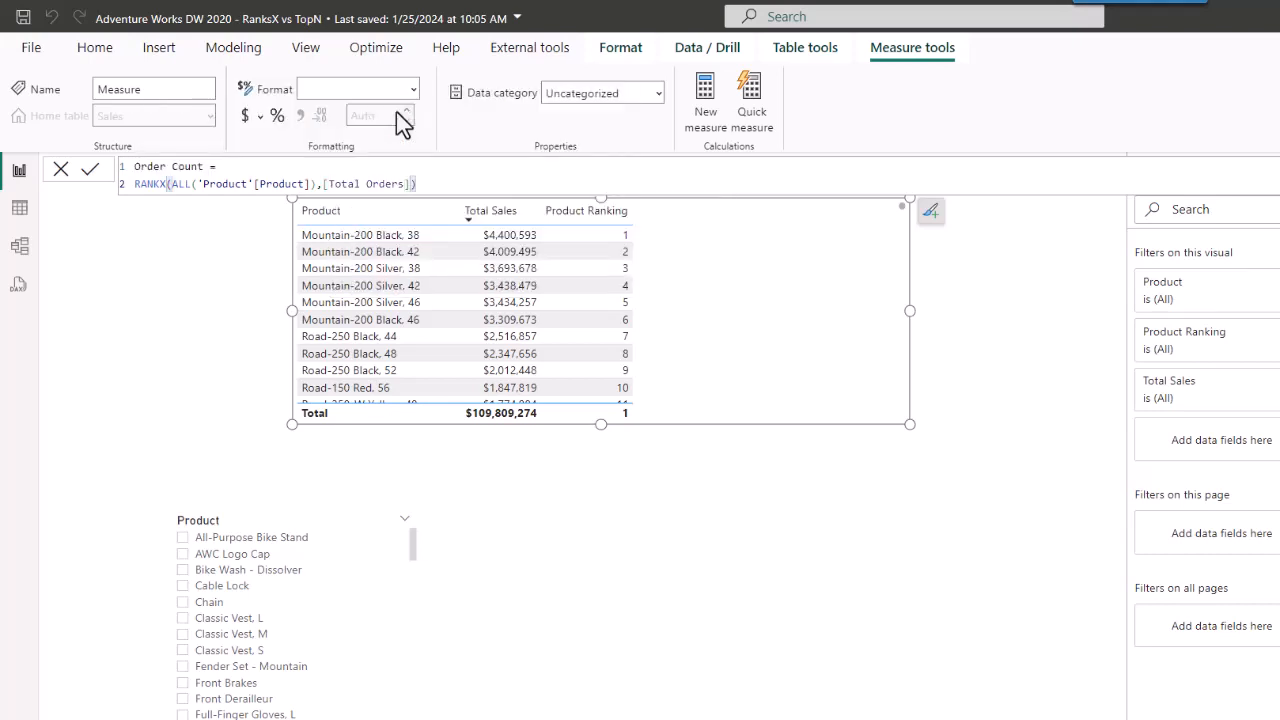
key("Return")
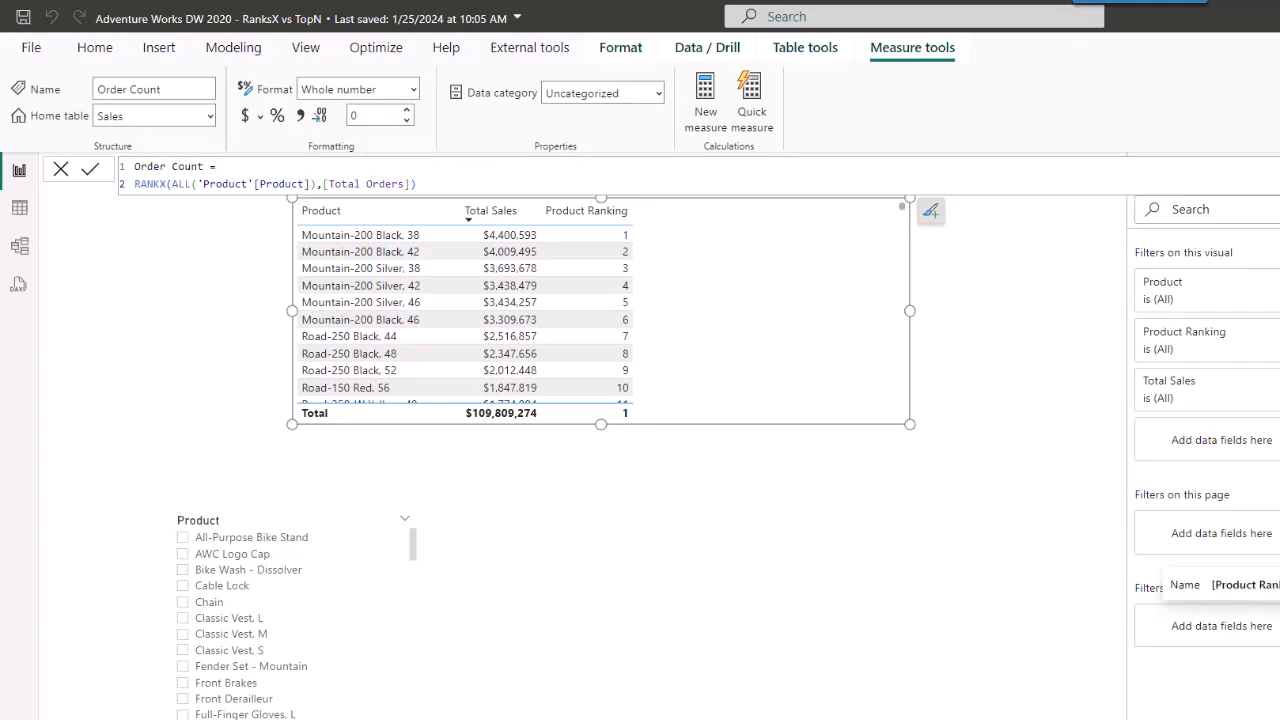
Add the Order Count measure to the table visual, then filter the Product slicer to Cable Lock and clear it again
left_click_drag(1279, 545, 785, 358)
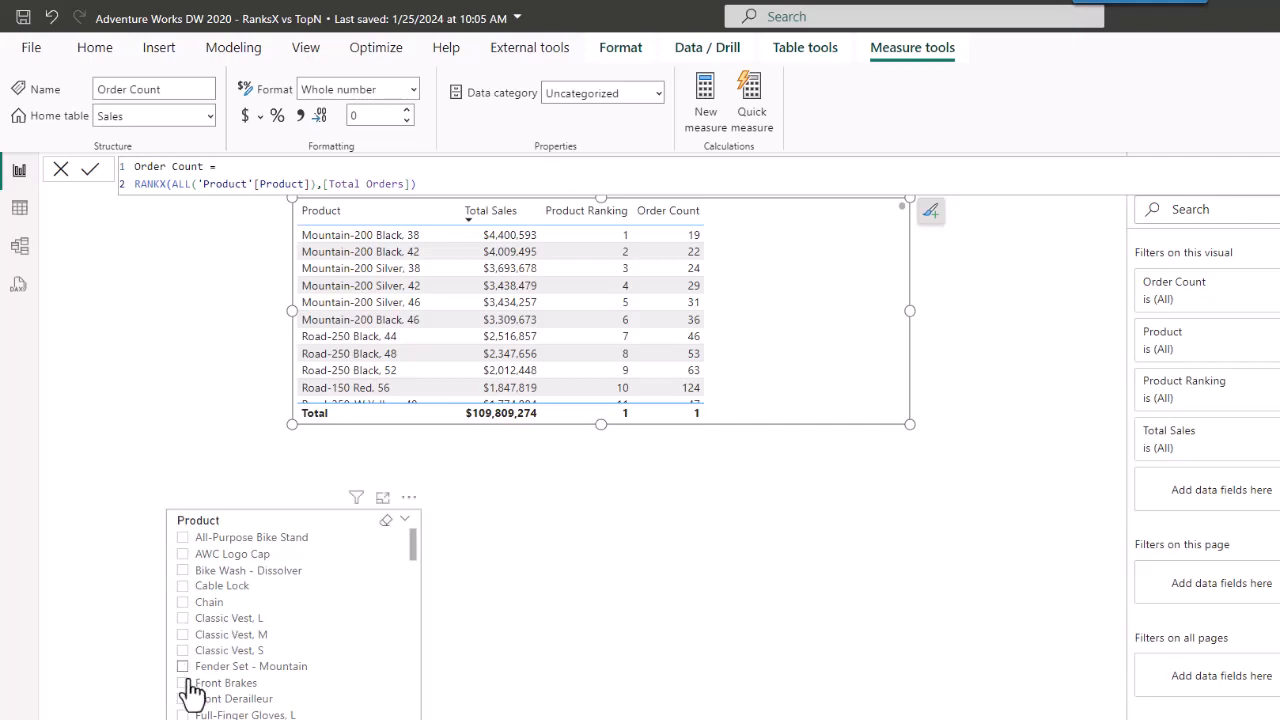
left_click(184, 588)
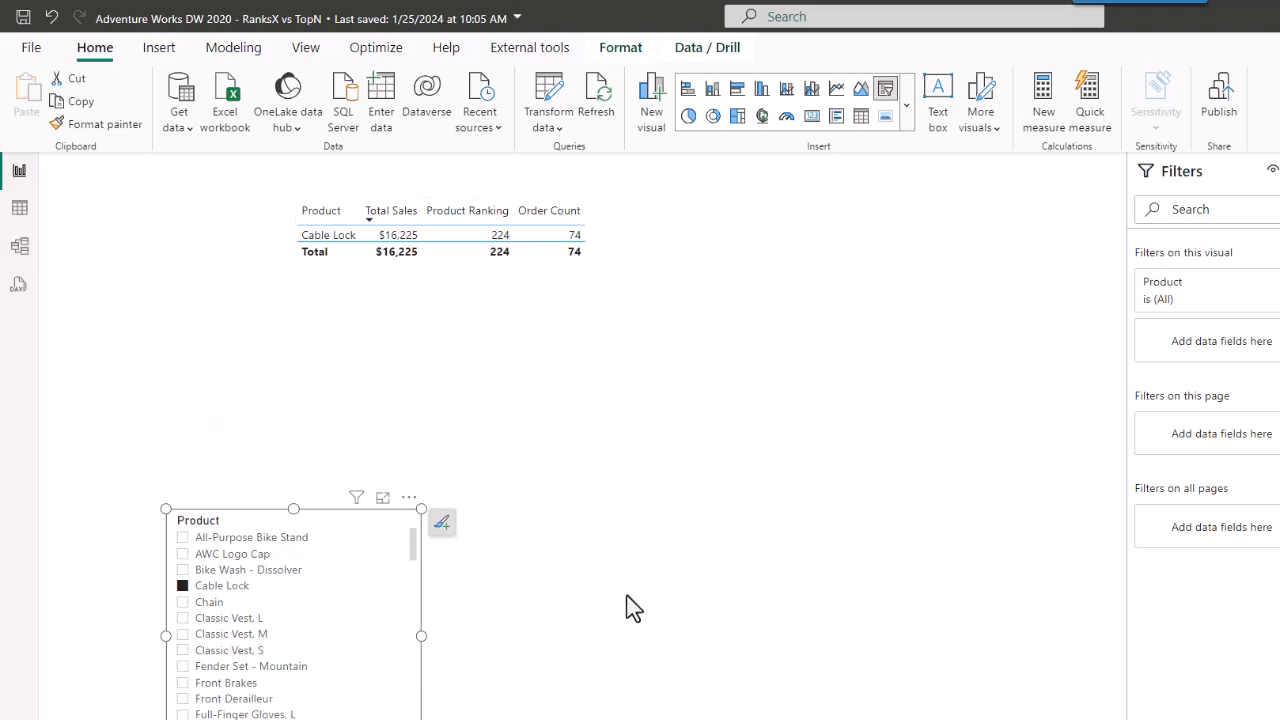
left_click(183, 587)
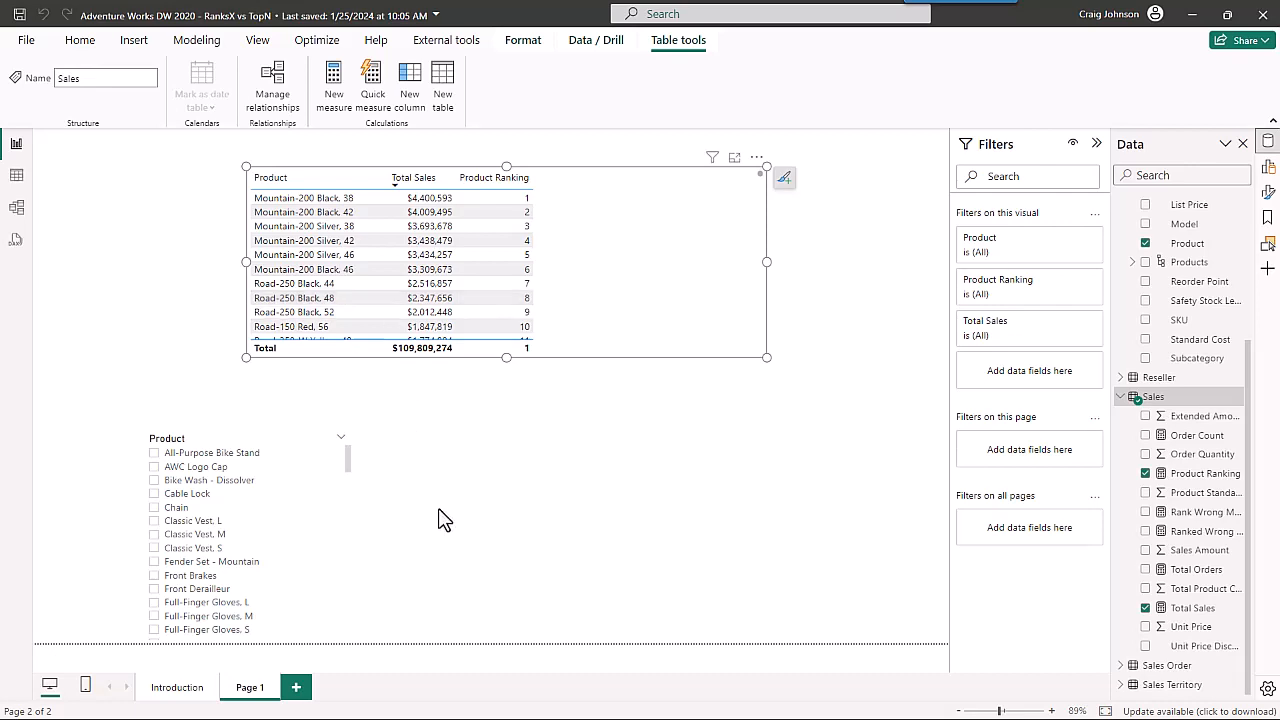
Add a new report page and place an empty table visual in the upper middle of its canvas
left_click(297, 690)
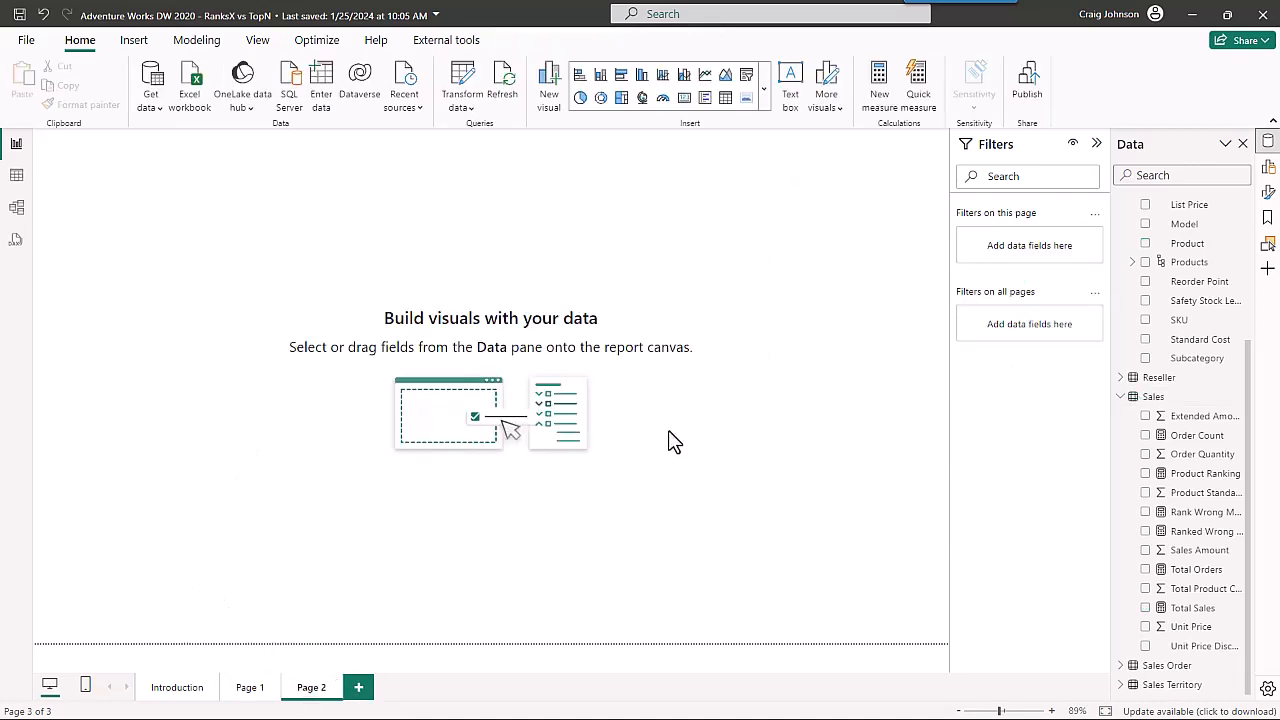
left_click(726, 102)
left_click_drag(160, 165, 443, 226)
Add the Category field from the Product table to the new table visual and enlarge the visual
scroll(1180, 388, "up", 3)
scroll(1180, 388, "up", 2)
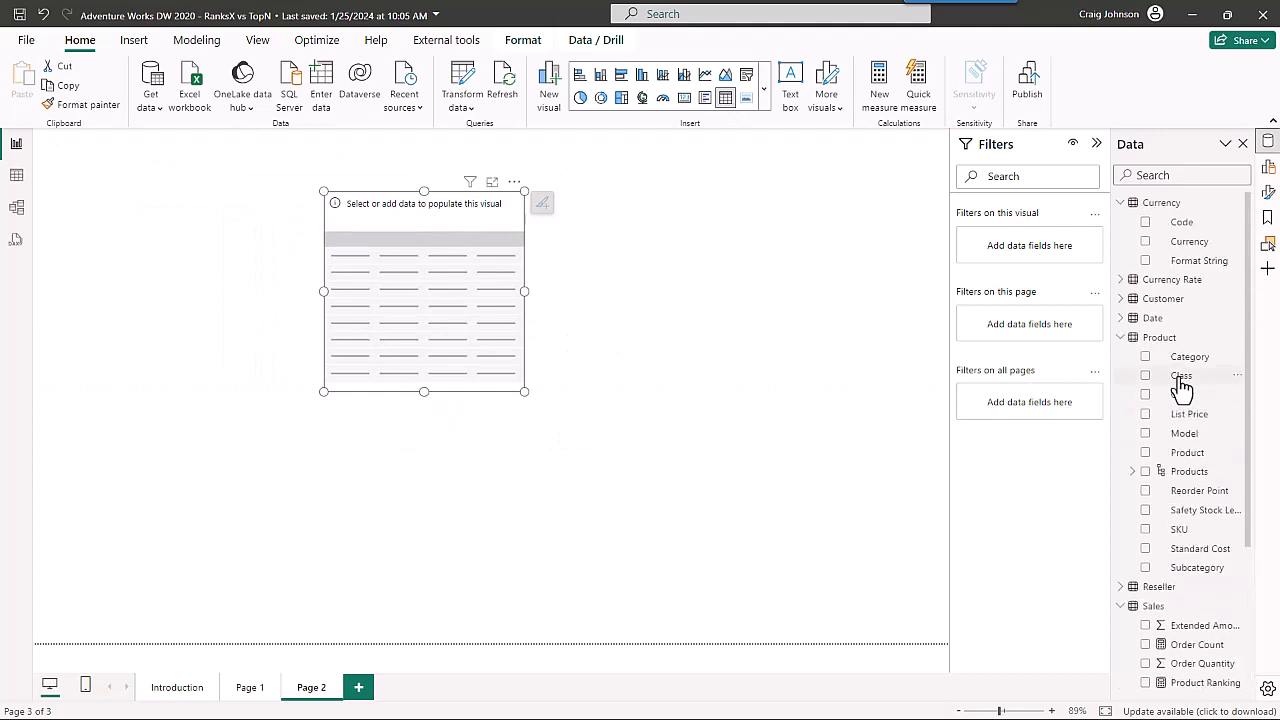
left_click_drag(1195, 366, 445, 335)
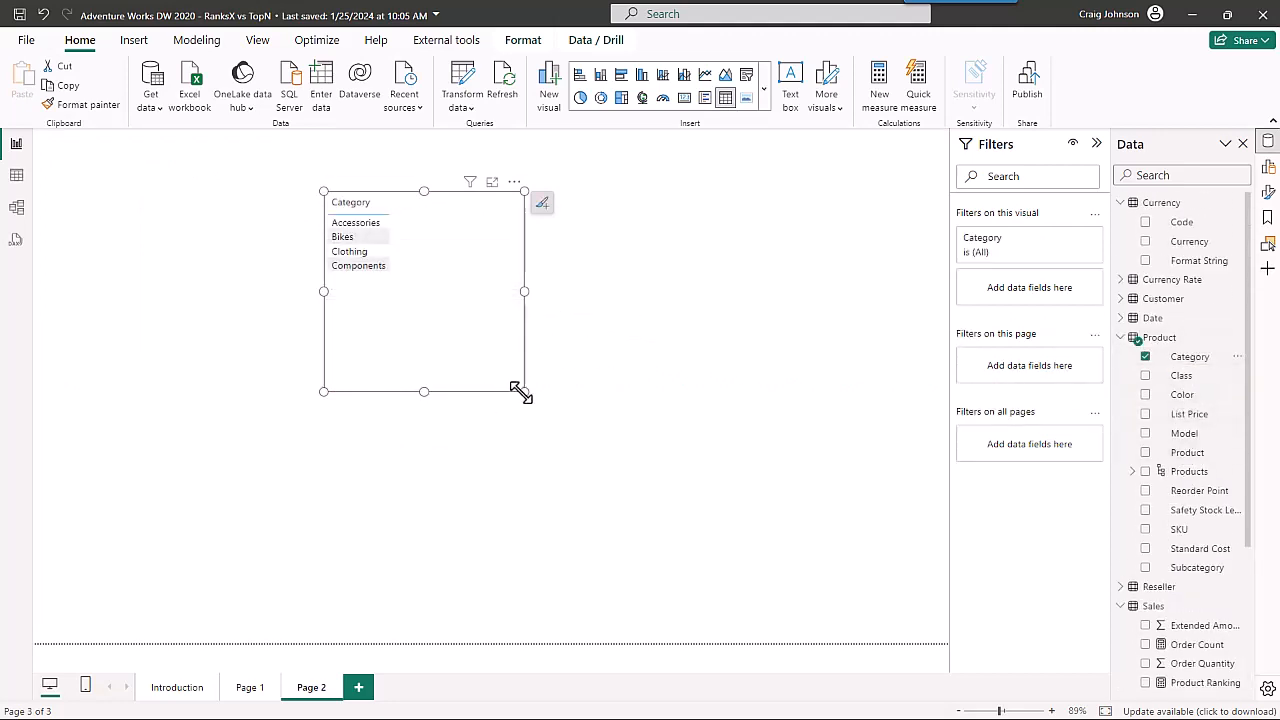
left_click_drag(522, 391, 646, 447)
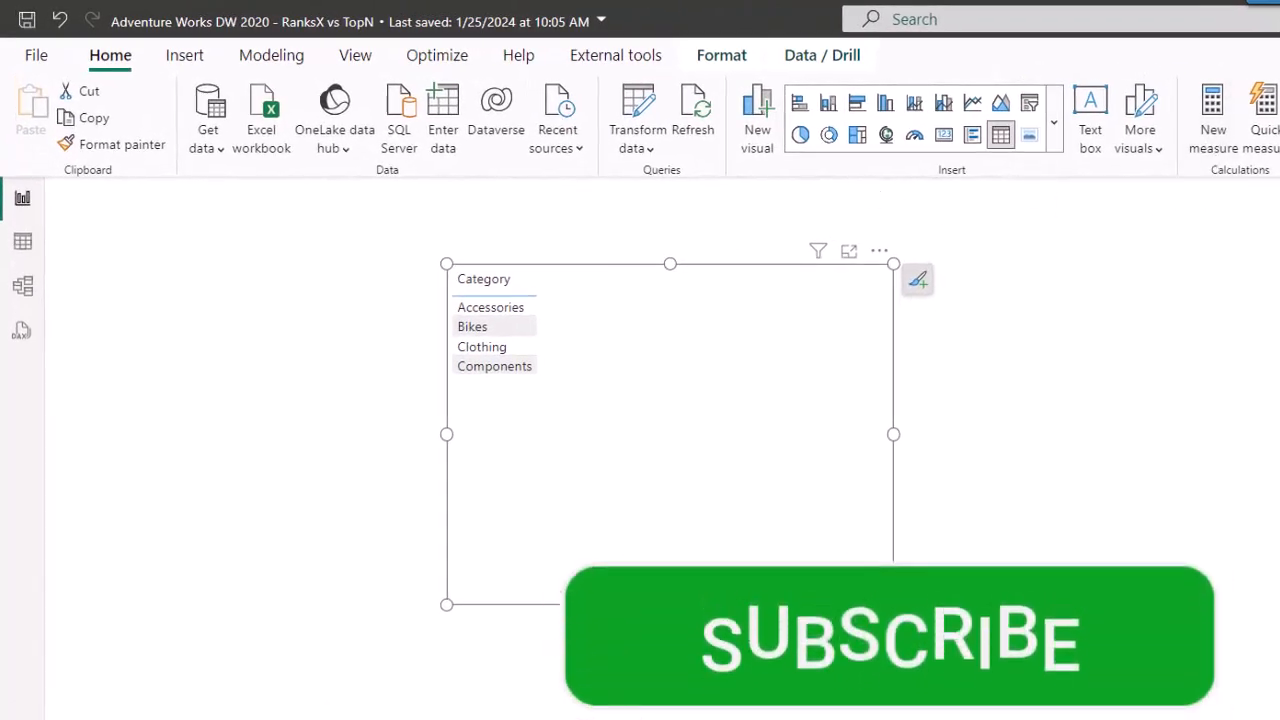
Start a new measure in the Product table named Top 10 Products, with an empty second line ready for the formula
left_click(1279, 400)
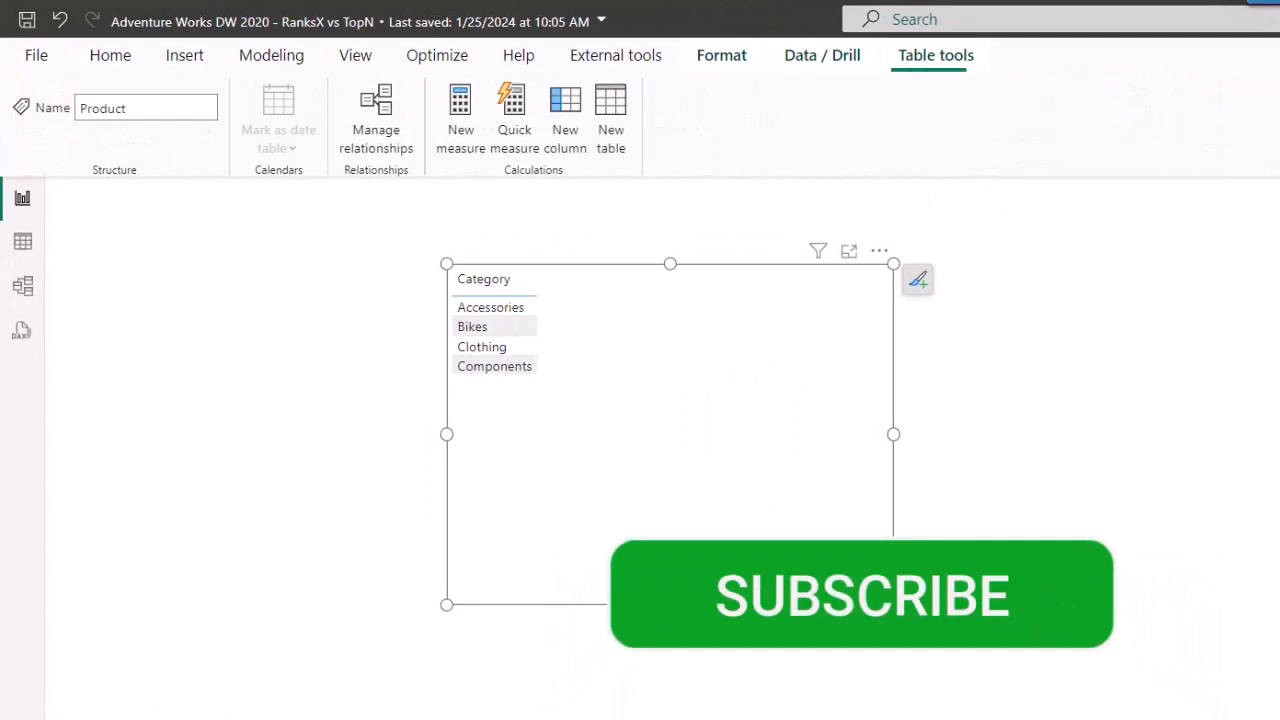
left_click(460, 140)
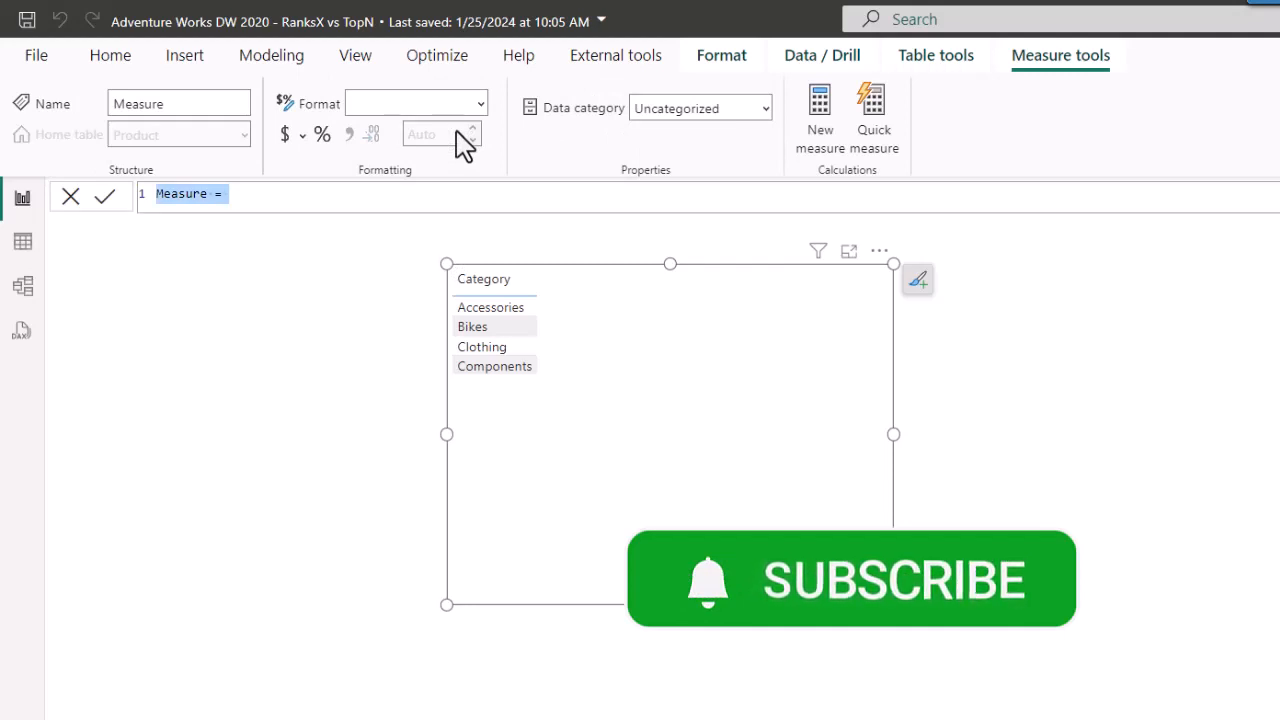
type("Top ")
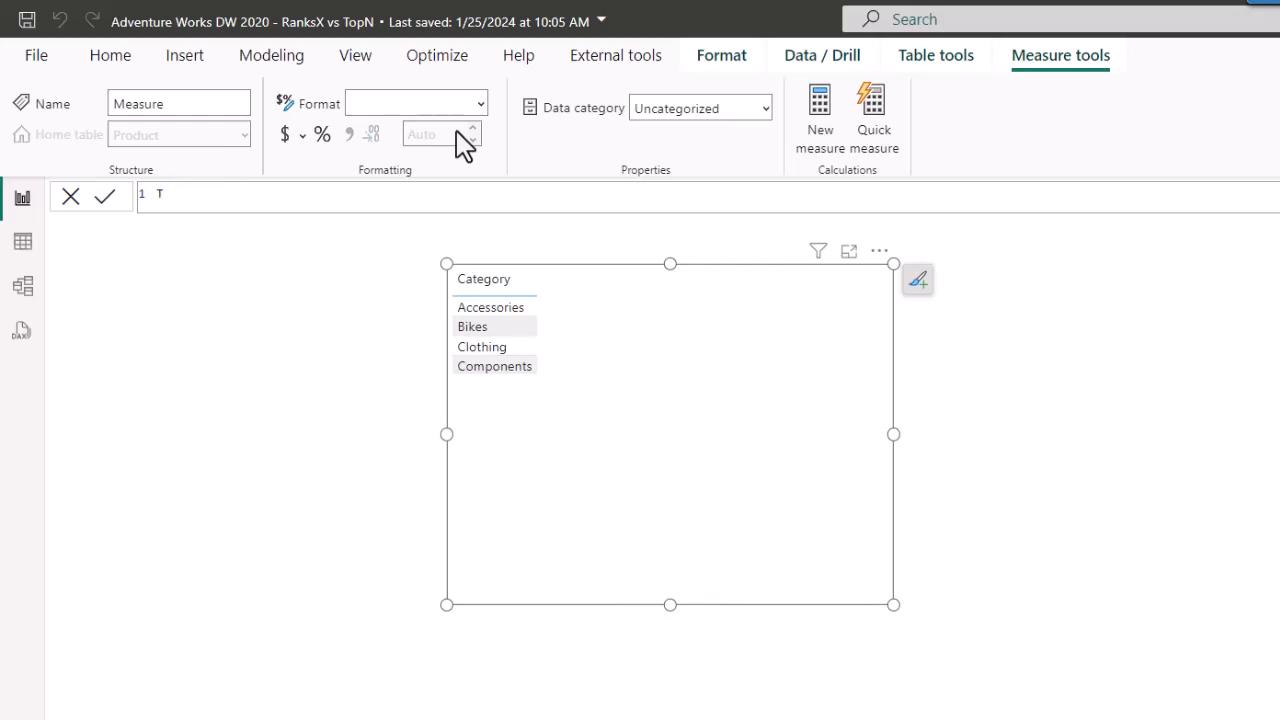
type("10 Products =")
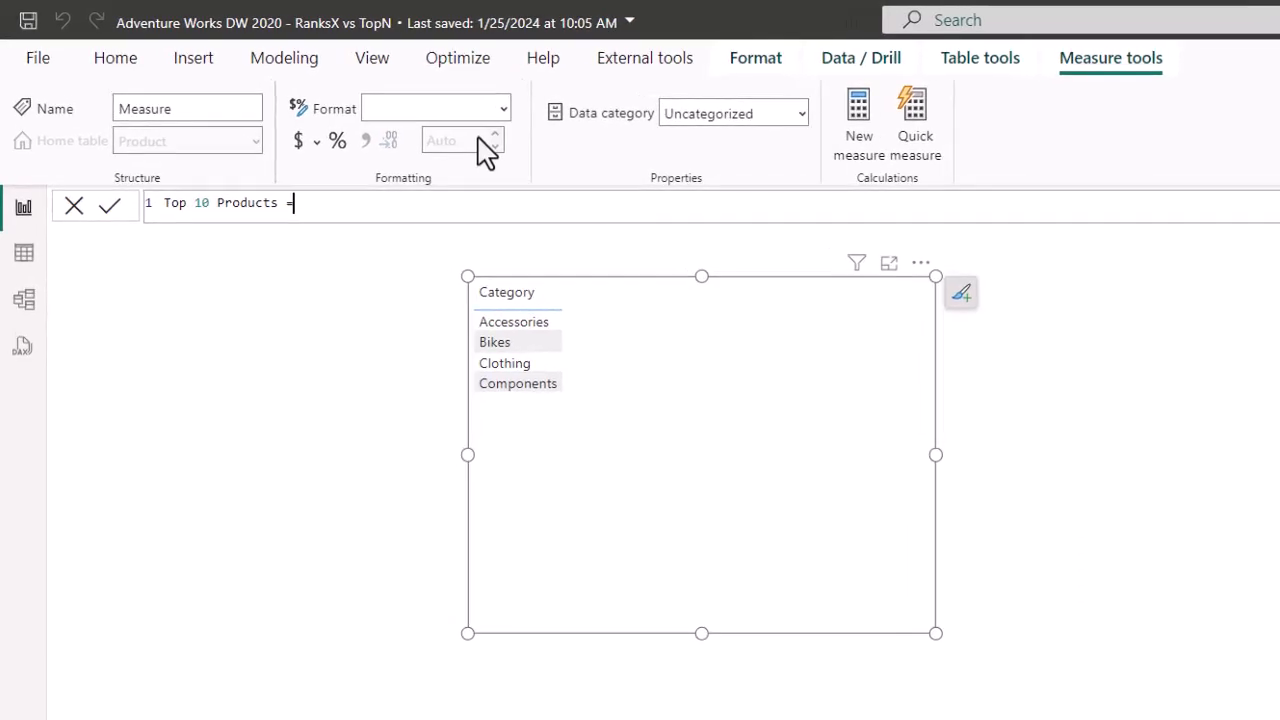
key("Return")
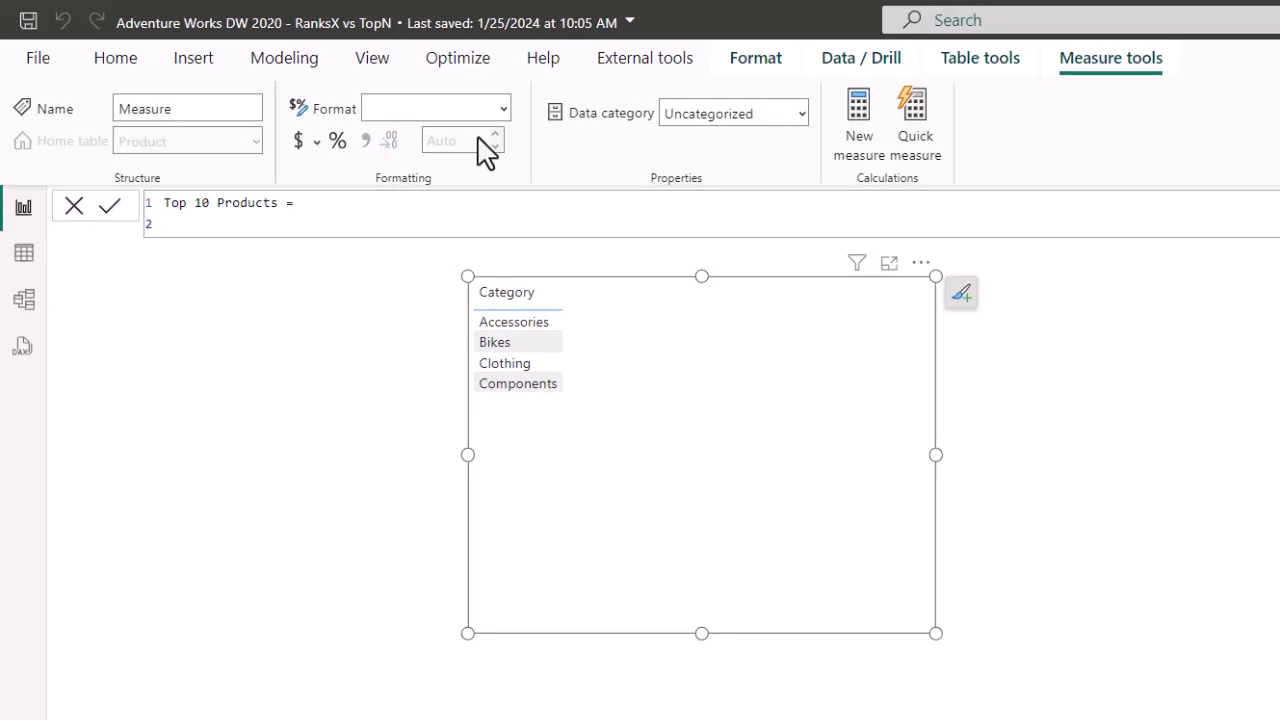
Begin the Top 10 Products formula with a CALCULATE function that uses [Total Sales] as its expression
type("cal")
key("Tab")
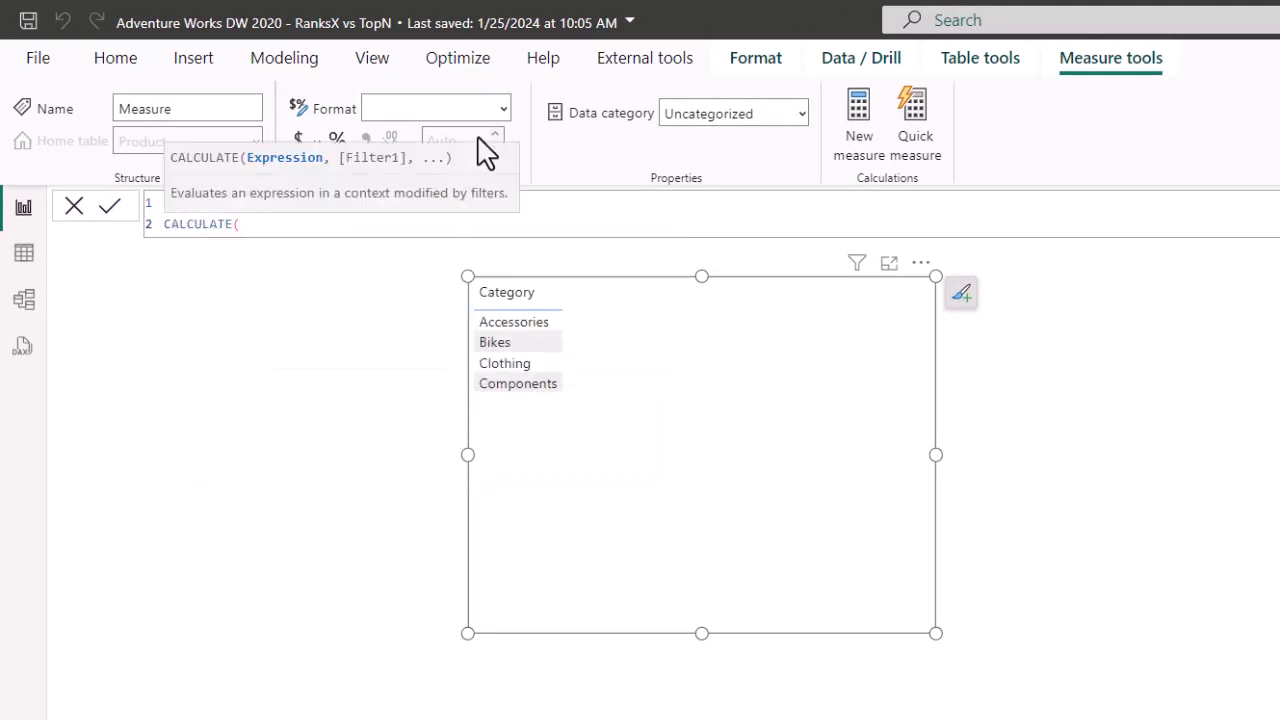
key("shift+Return")
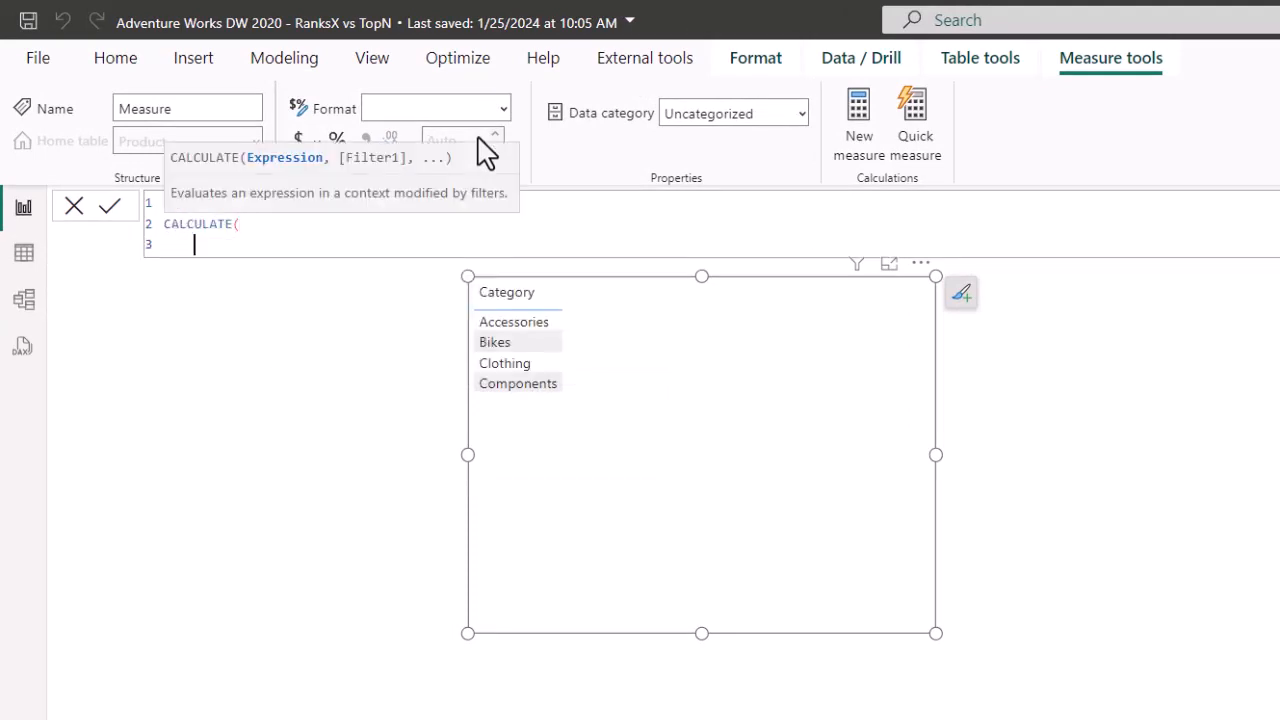
type("tot")
key("Down")
key("Tab")
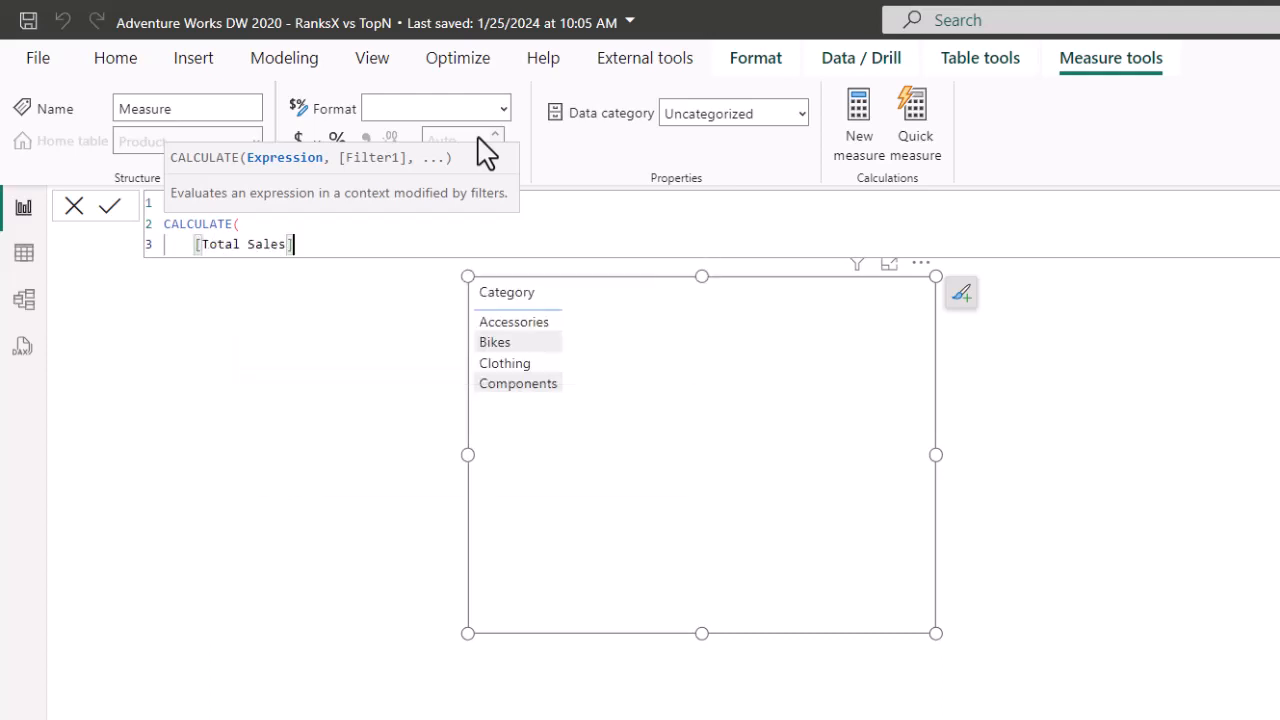
type(",")
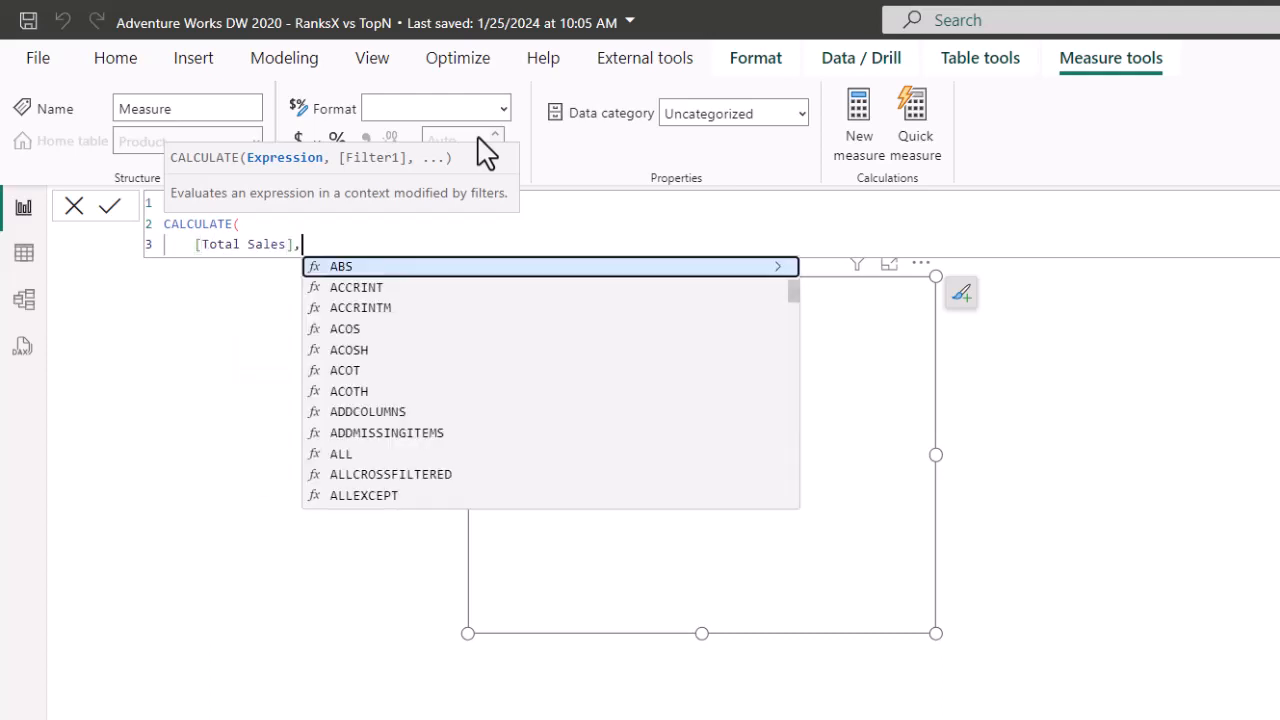
Add a TOPN function on a new line as the CALCULATE filter, returning 10 rows of the 'Product' table
key("shift+Return")
type("top")
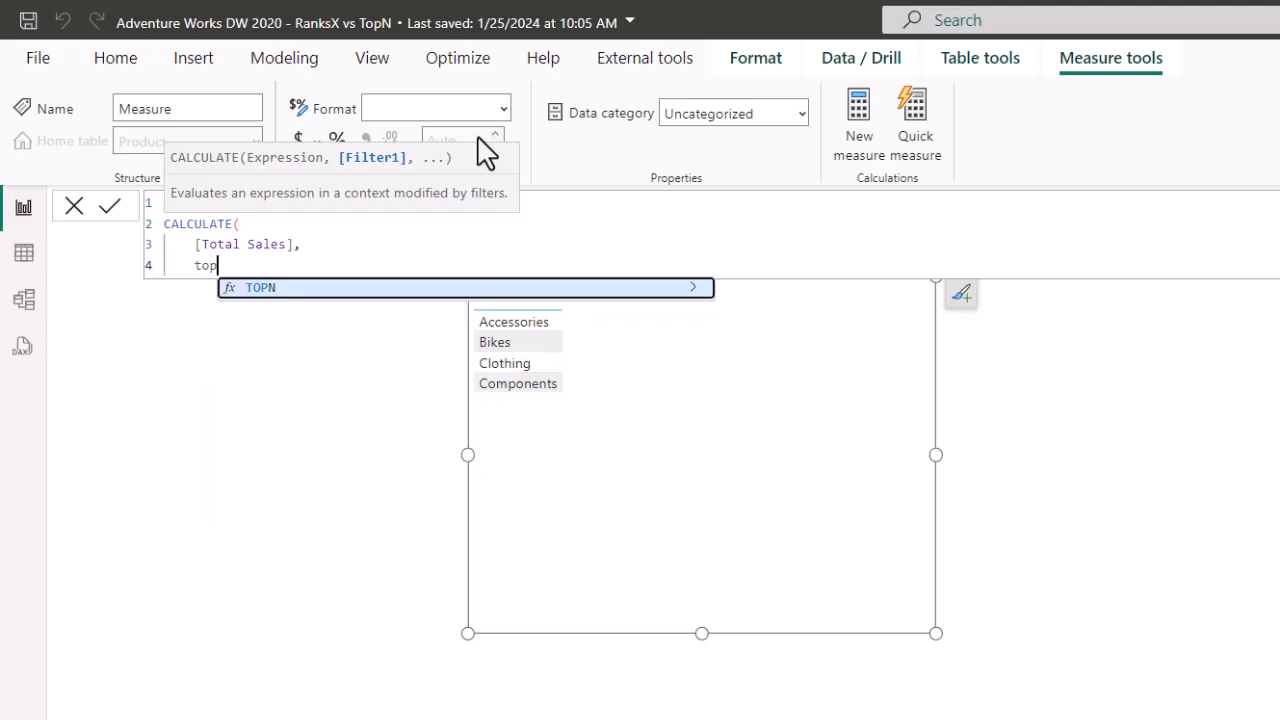
key("Tab")
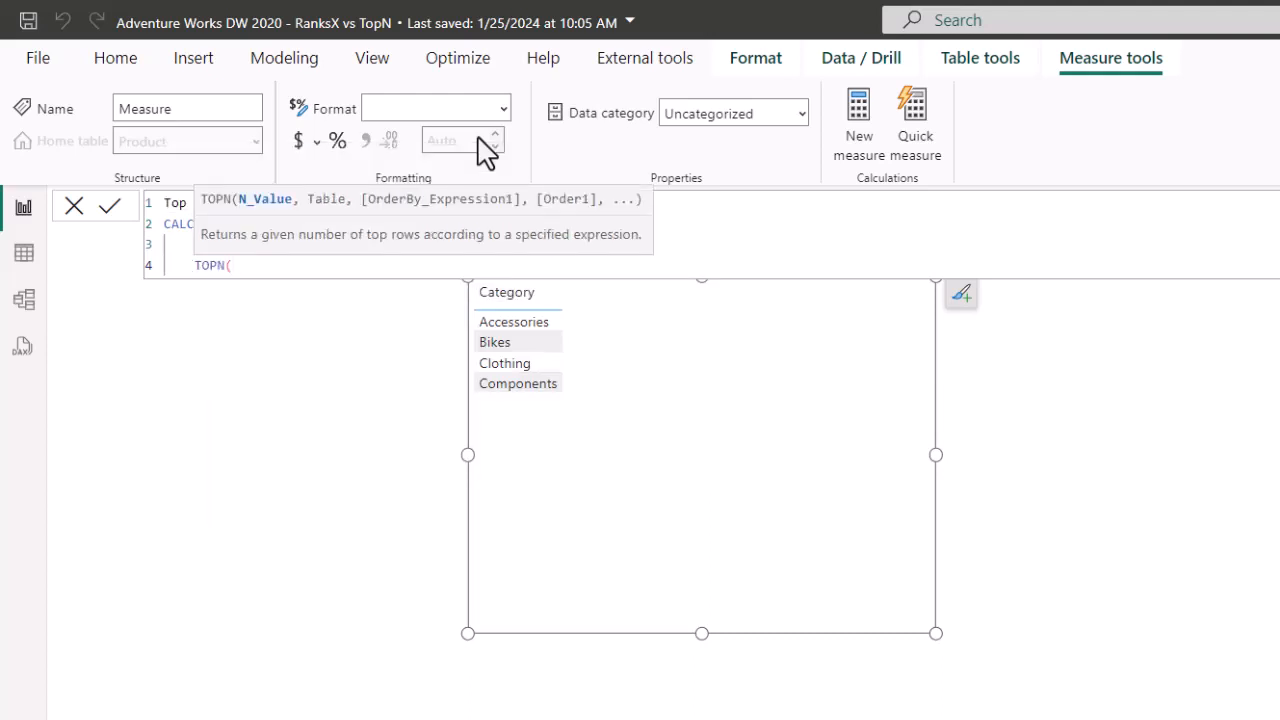
type("10,")
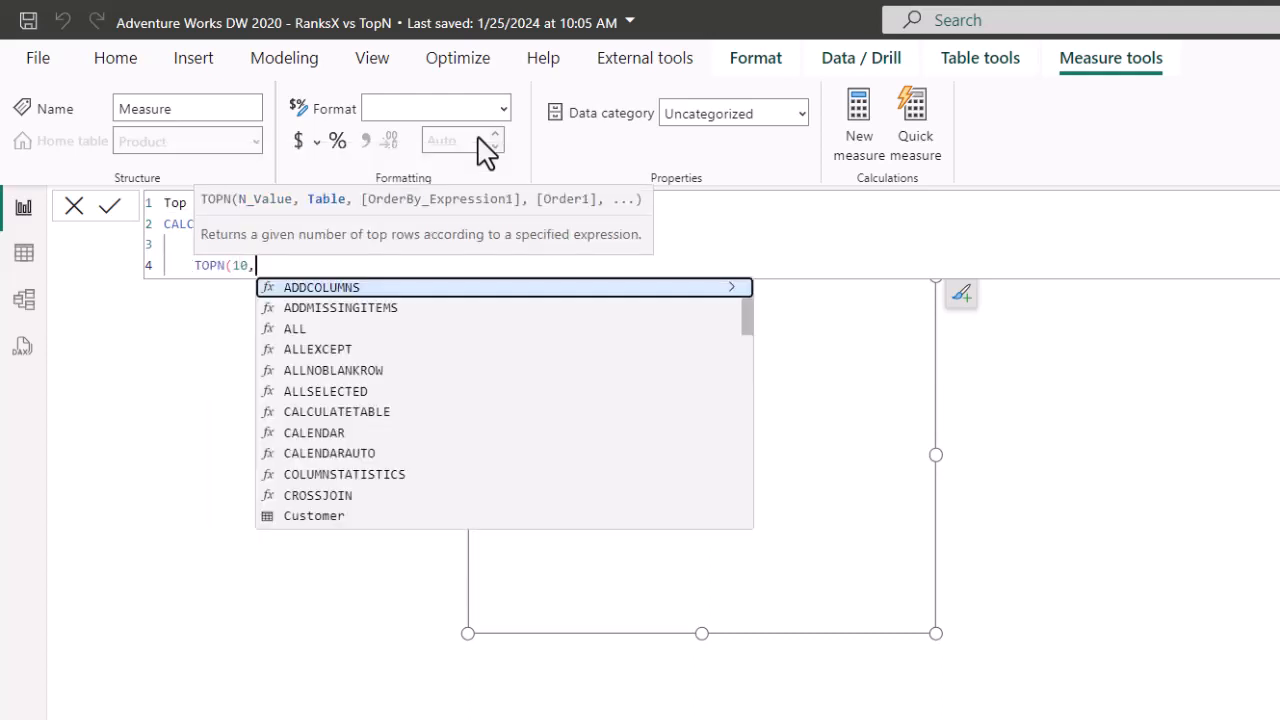
type("pr")
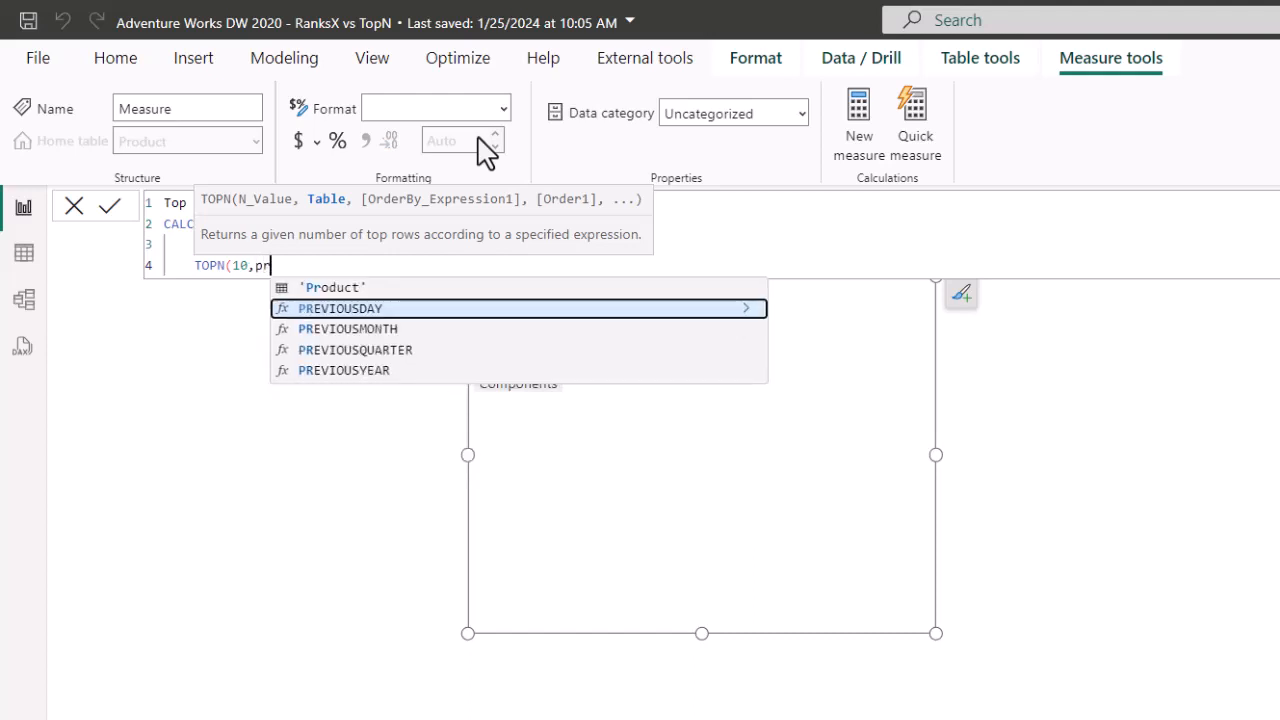
type("o")
key("Tab")
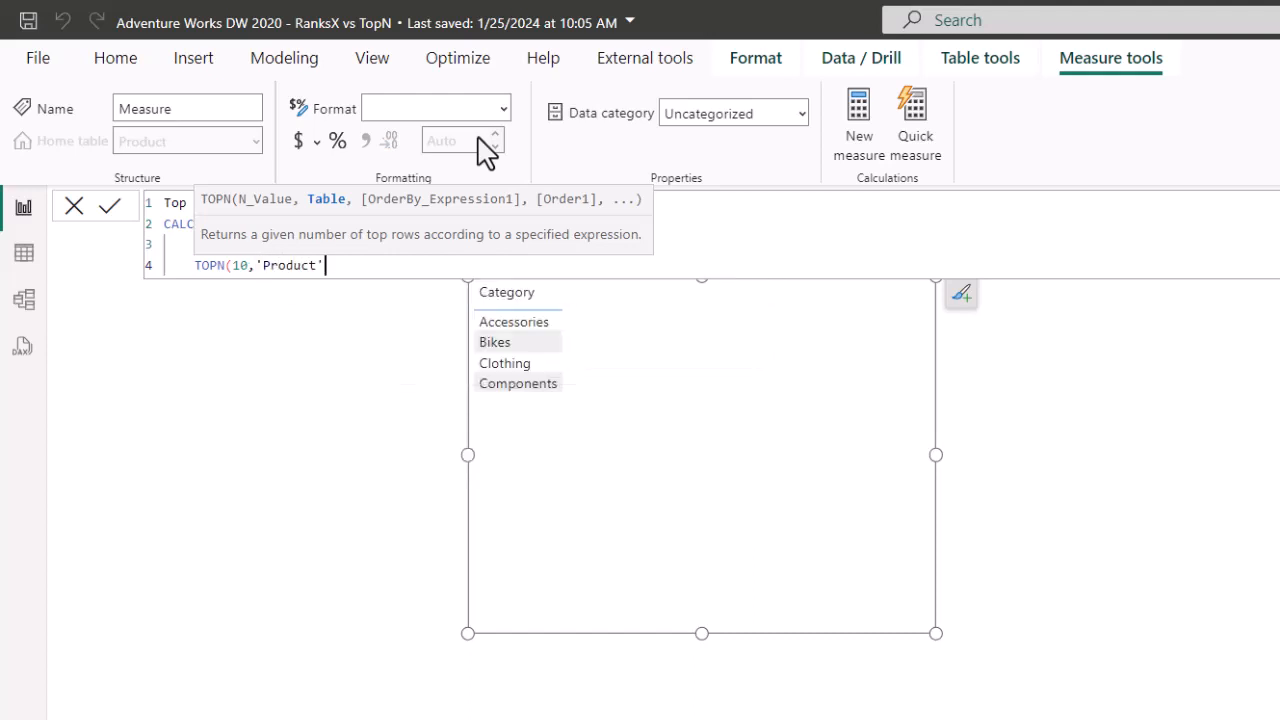
type(",")
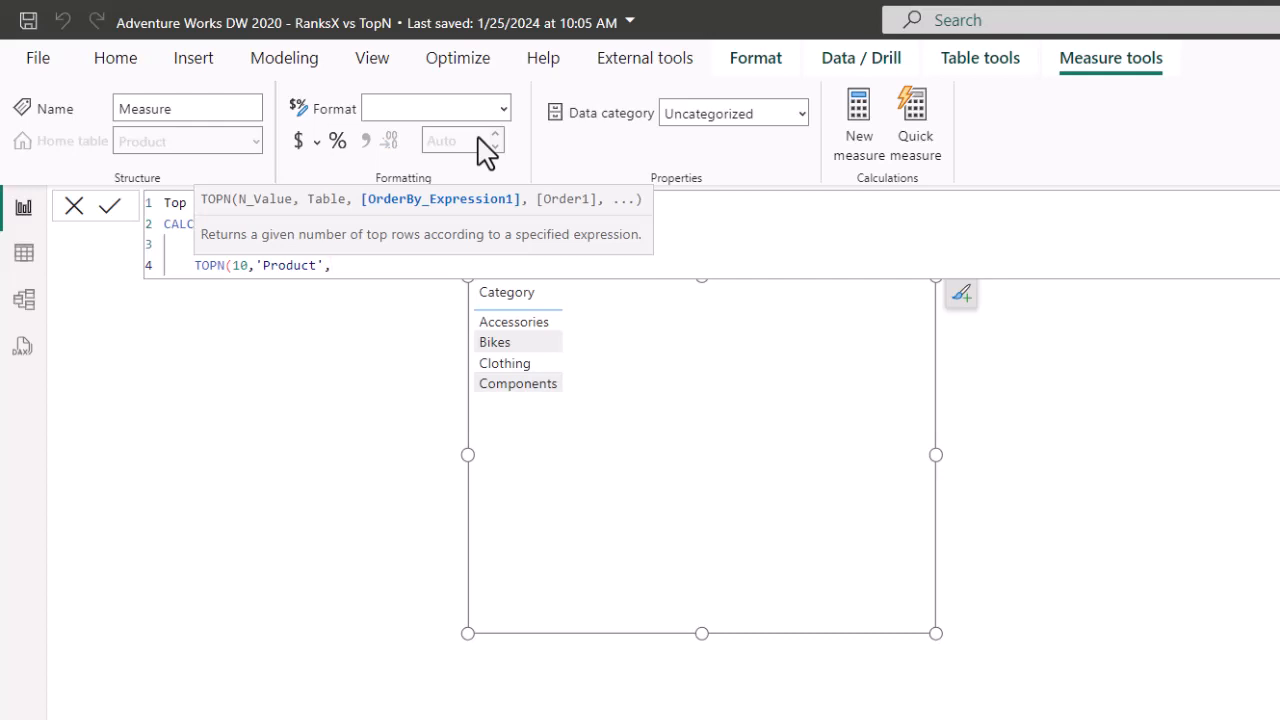
Finish the TOPN filter with [Total Sales] as the order expression, then add the committed Top 10 Products measure to the Category table visual
type("tot")
key("Down")
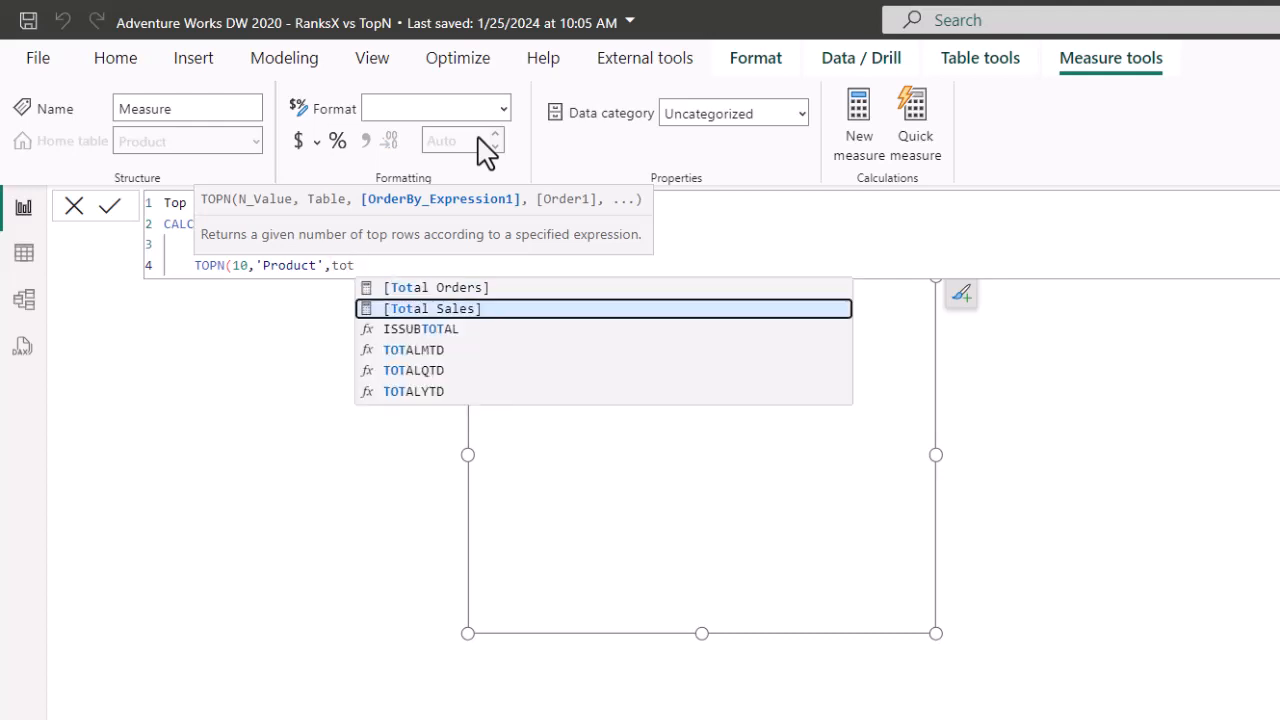
key("Tab")
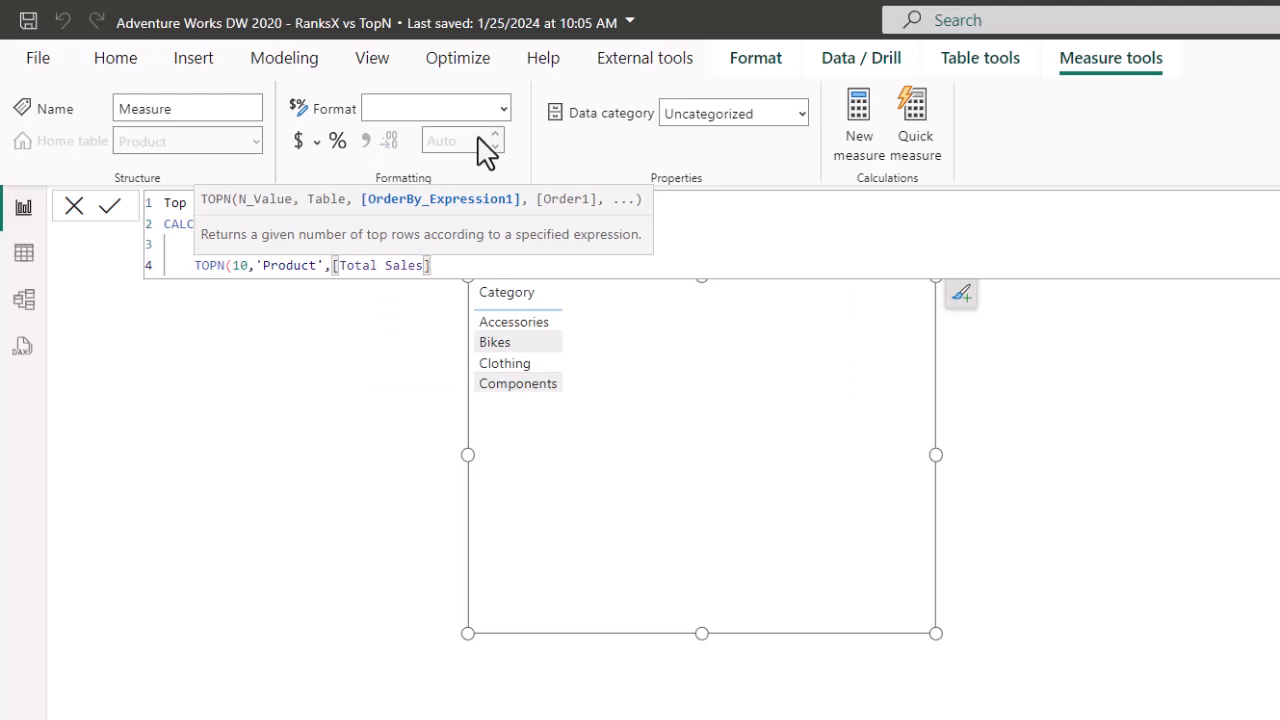
type("))")
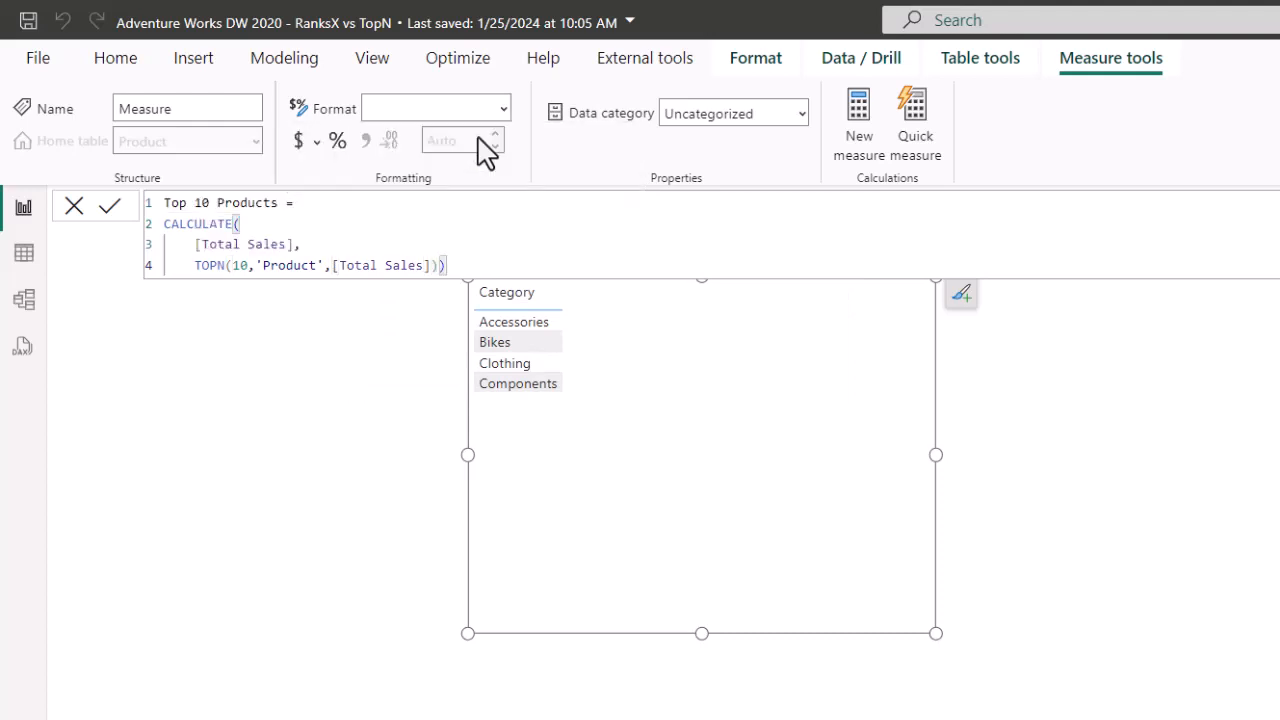
key("Return")
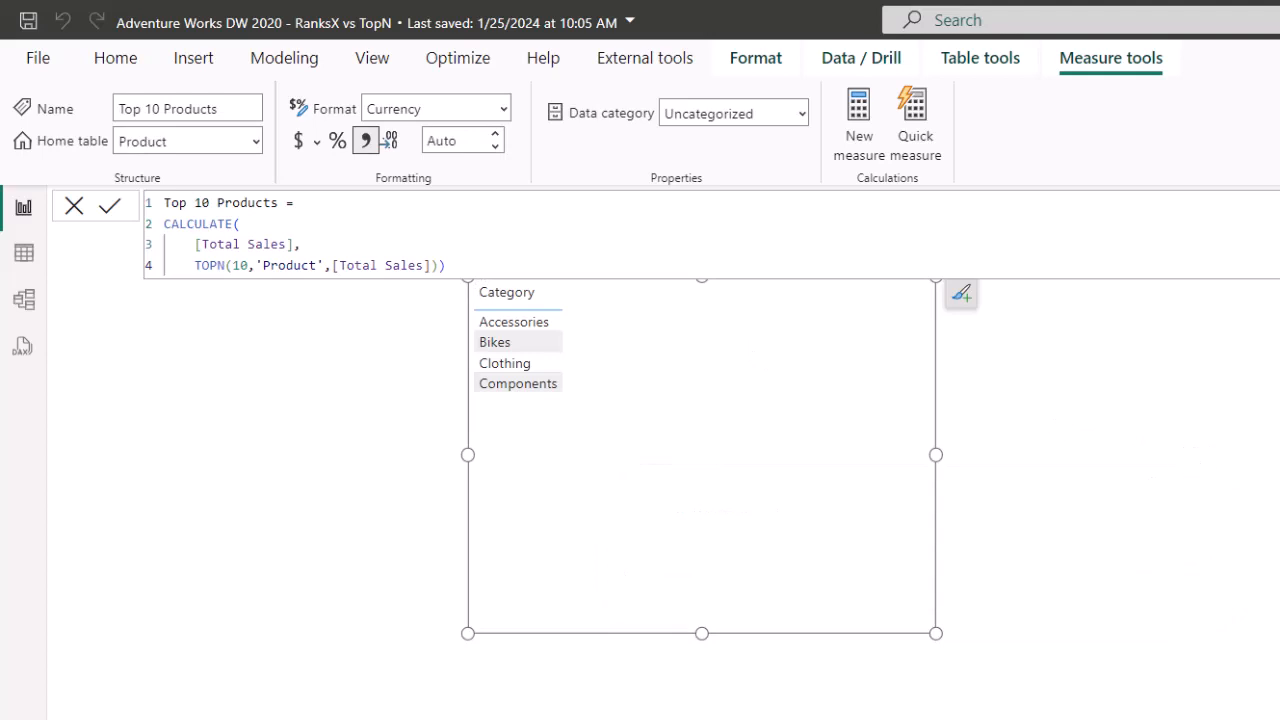
left_click_drag(1275, 715, 800, 540)
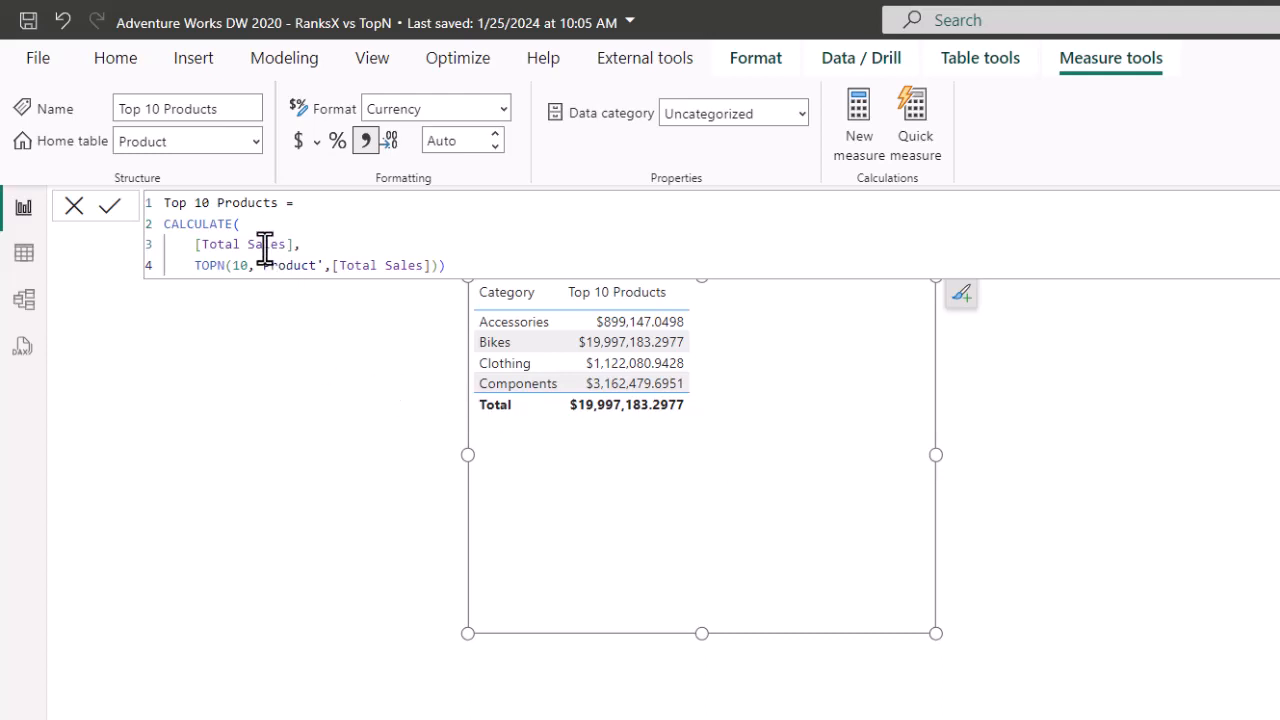
Rename the measure Top 5 Products and set its TOPN row count to 5
double_click(203, 202)
key("Delete")
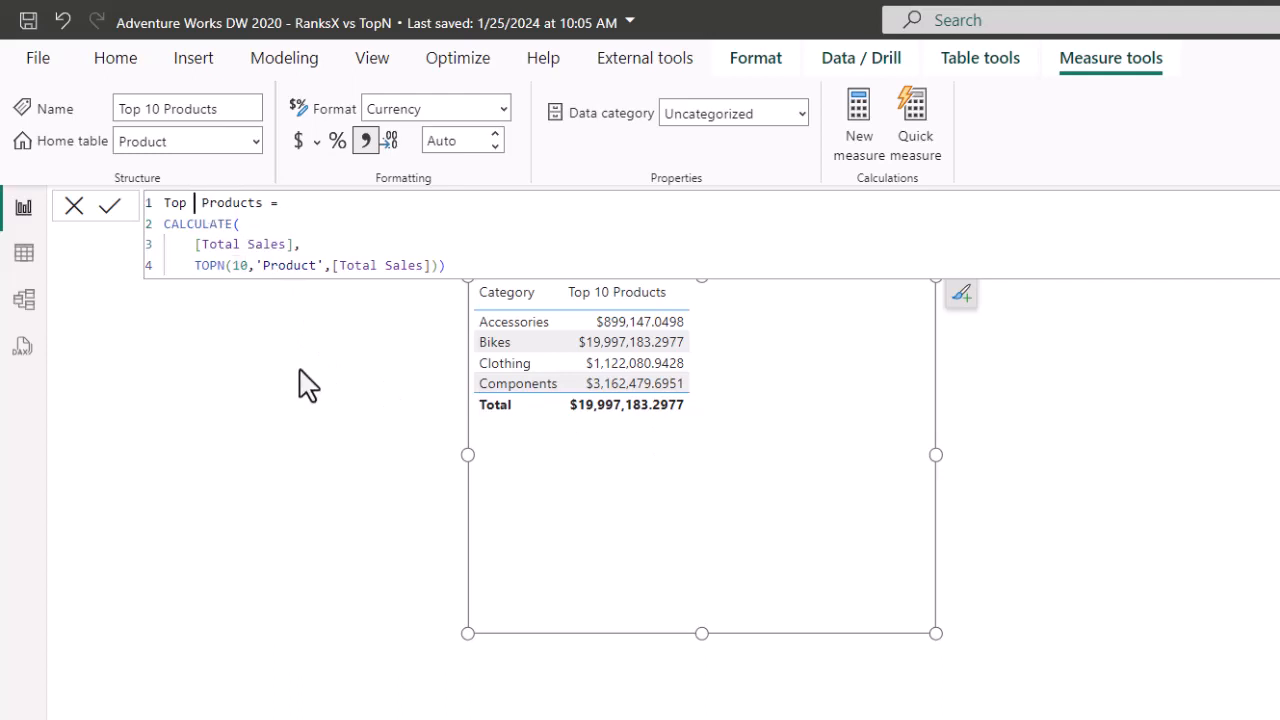
type("5")
left_click(240, 265)
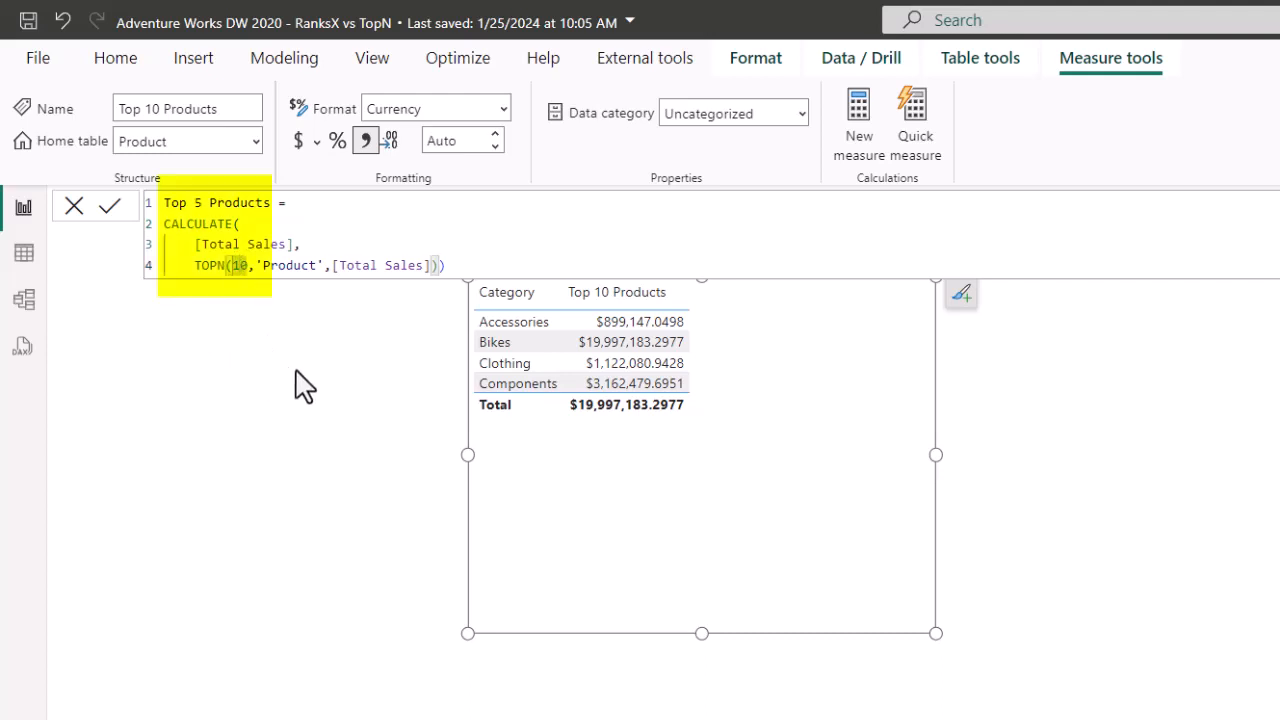
key("Right")
key("BackSpace")
key("BackSpace")
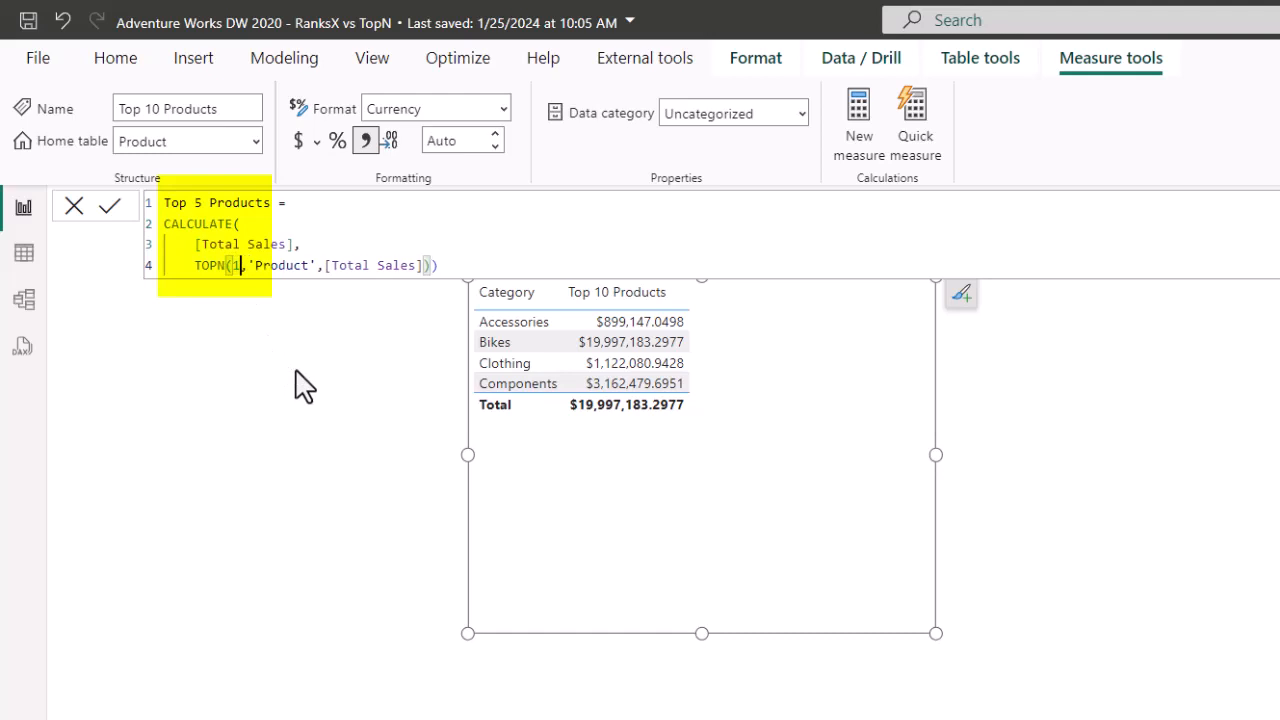
type("5")
key("Return")
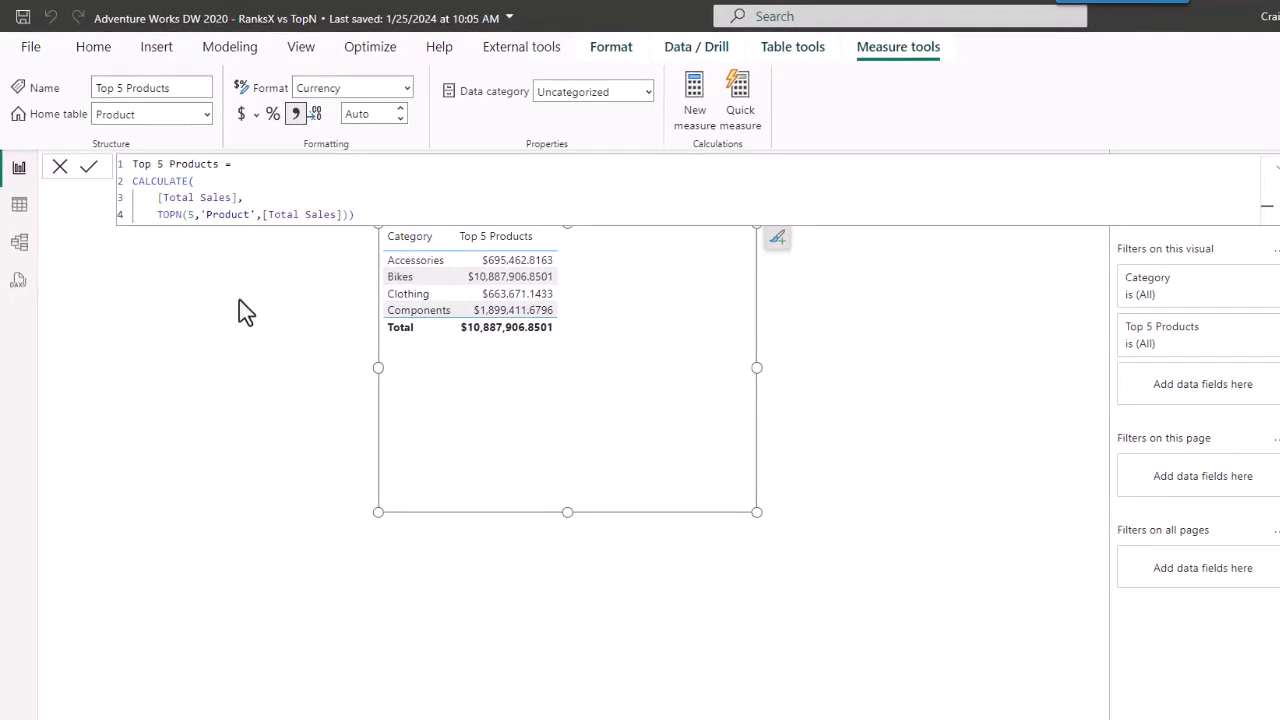
Add a Product slicer below the Category table, then filter it to Chain and clear it again
left_click(882, 410)
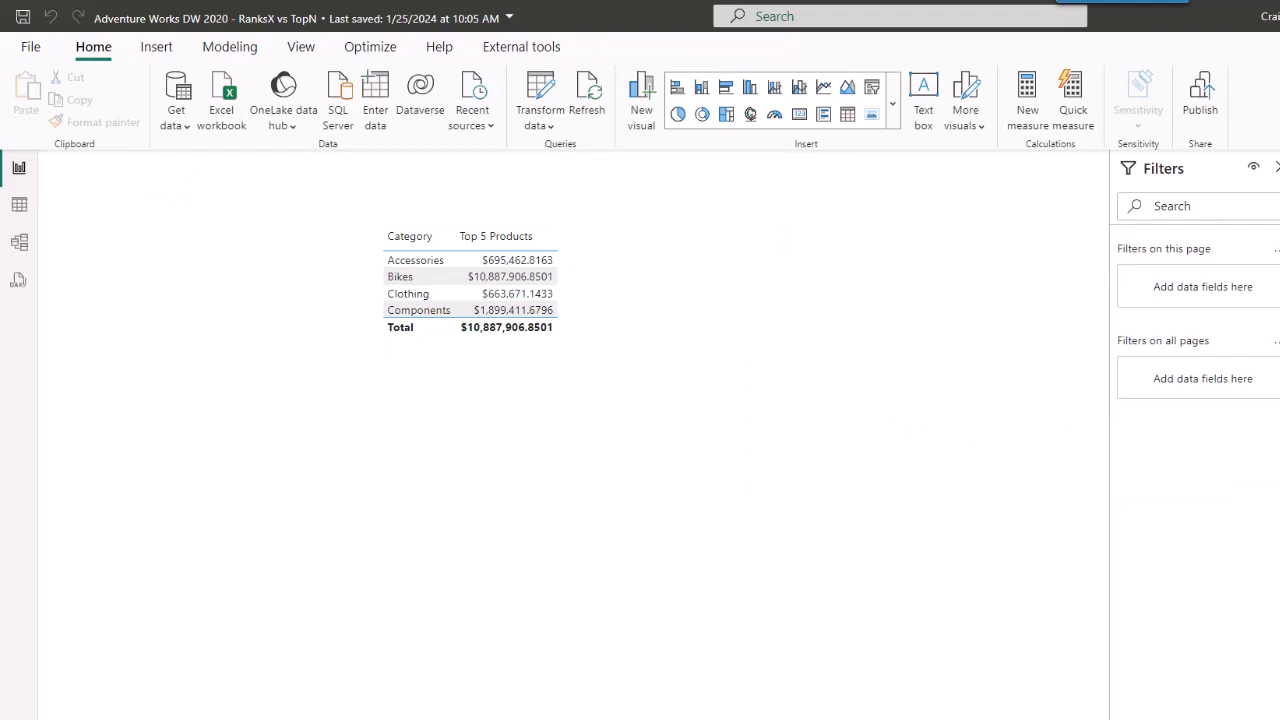
left_click_drag(1279, 545, 391, 561)
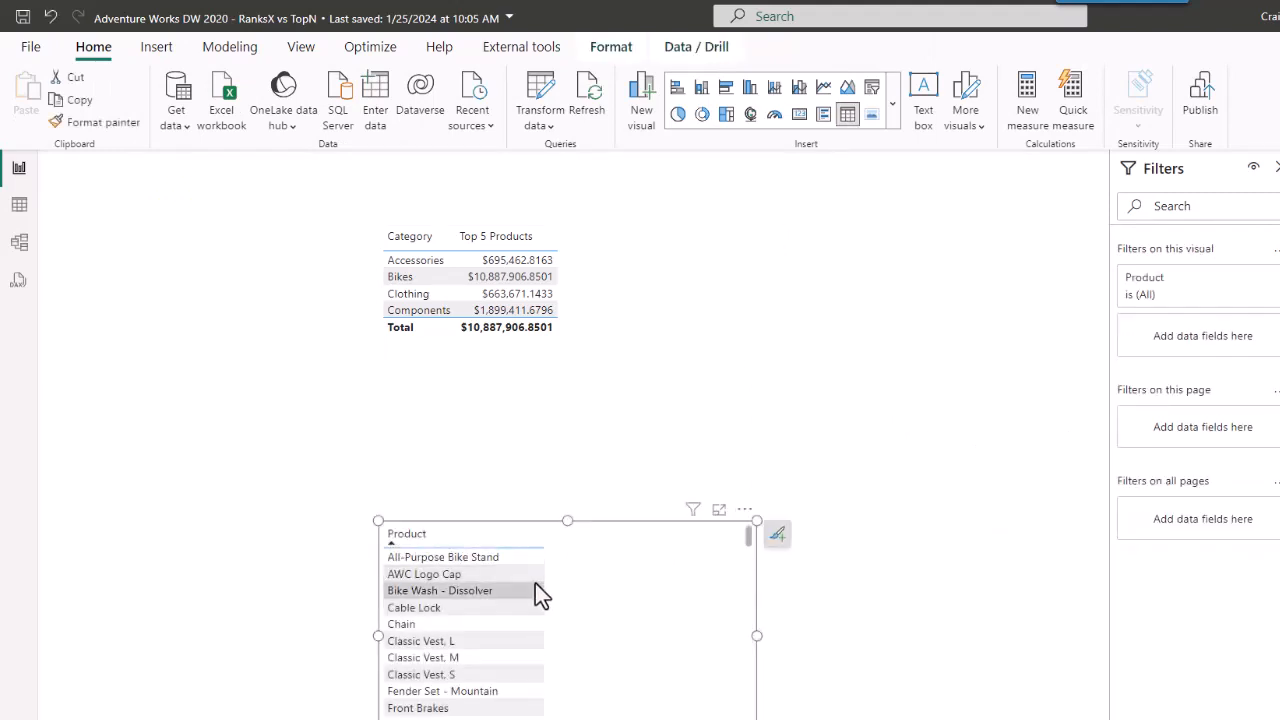
left_click(871, 90)
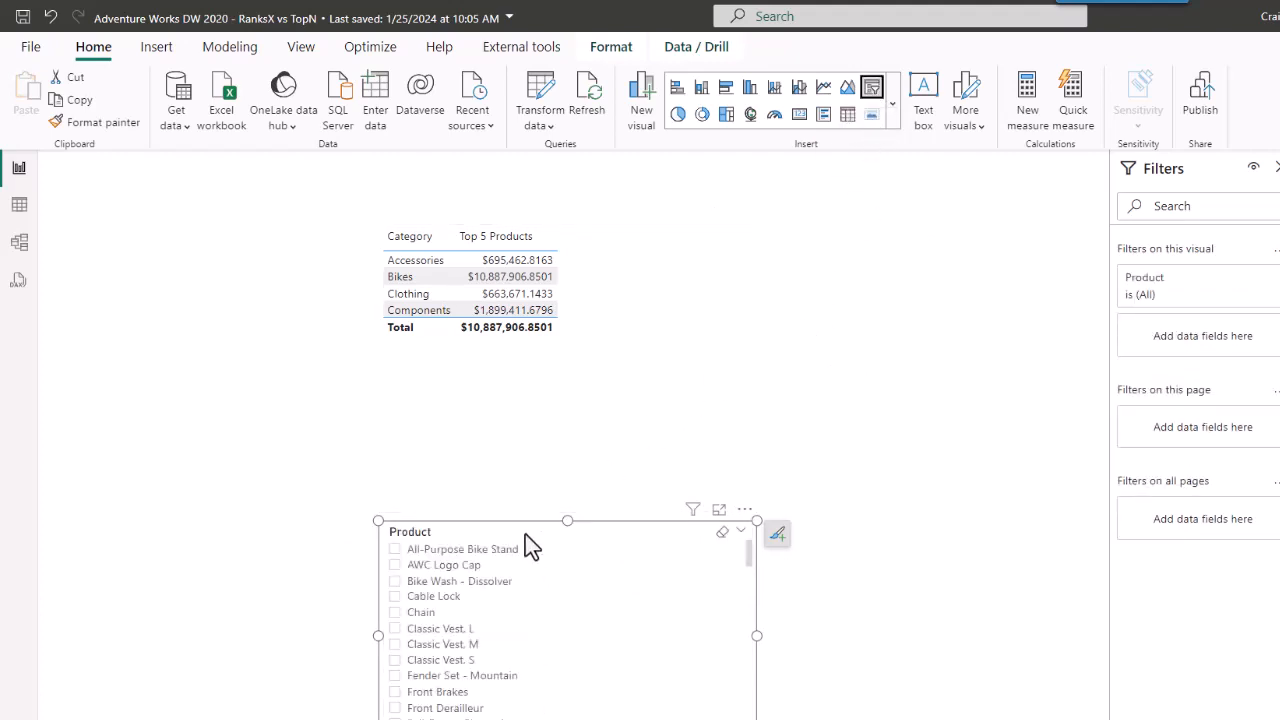
left_click(395, 613)
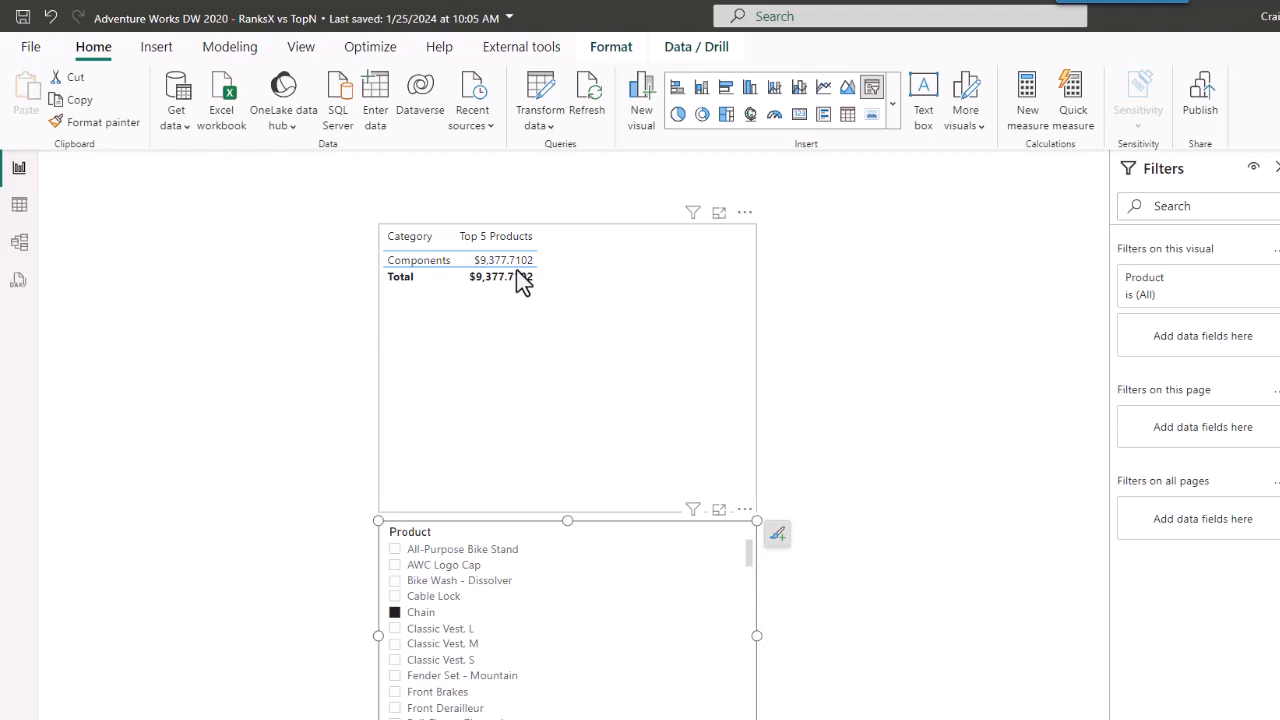
left_click(395, 613)
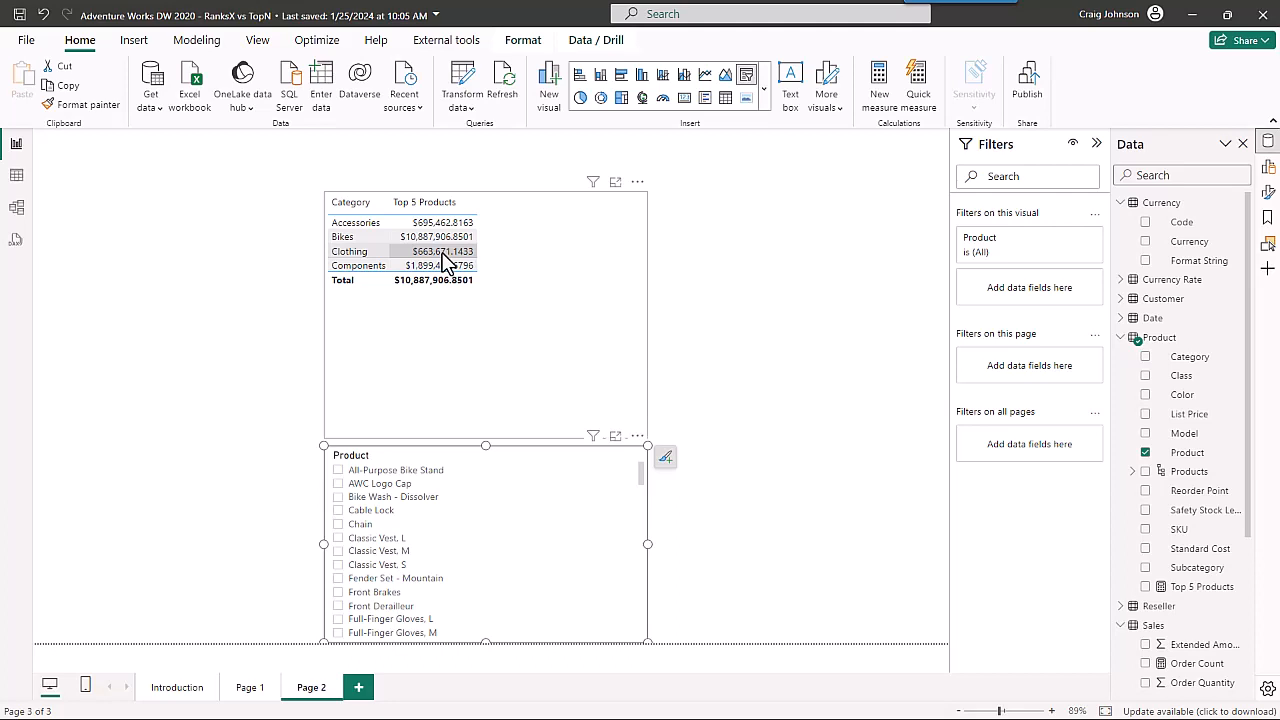
Insert an empty card visual and place it on the canvas beside the Category table
left_click(798, 328)
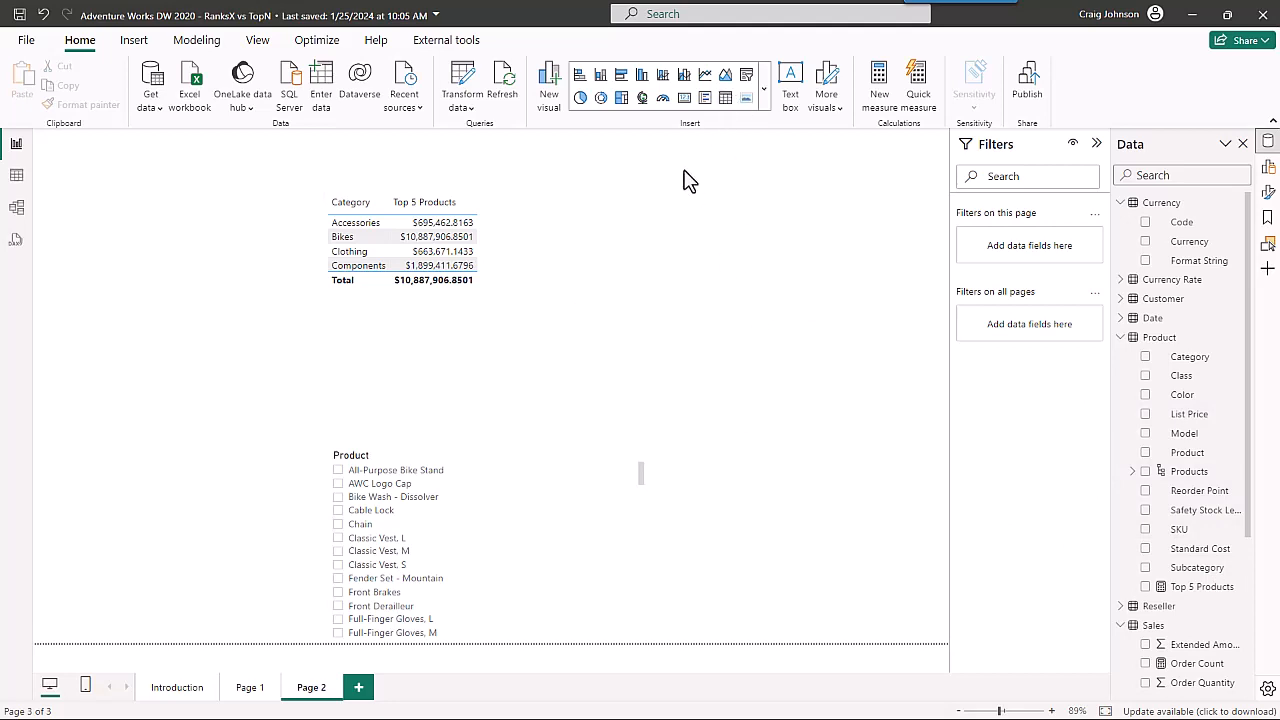
left_click(684, 98)
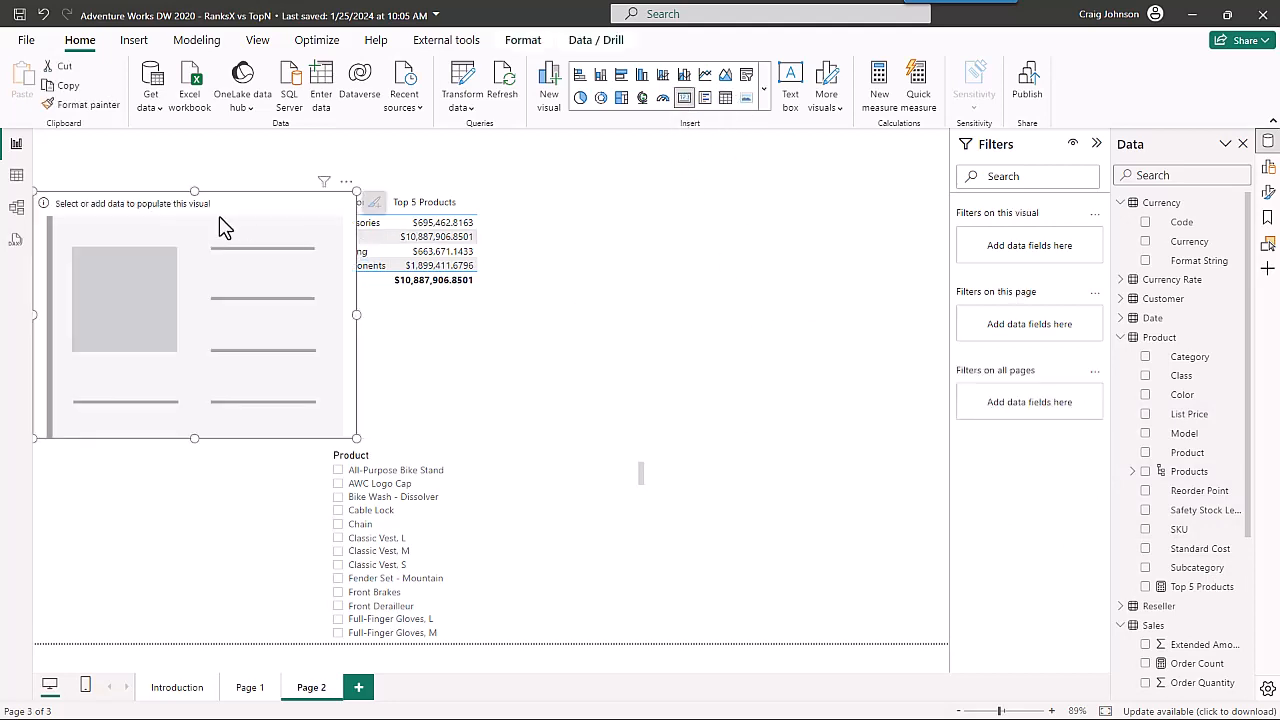
left_click_drag(222, 241, 730, 240)
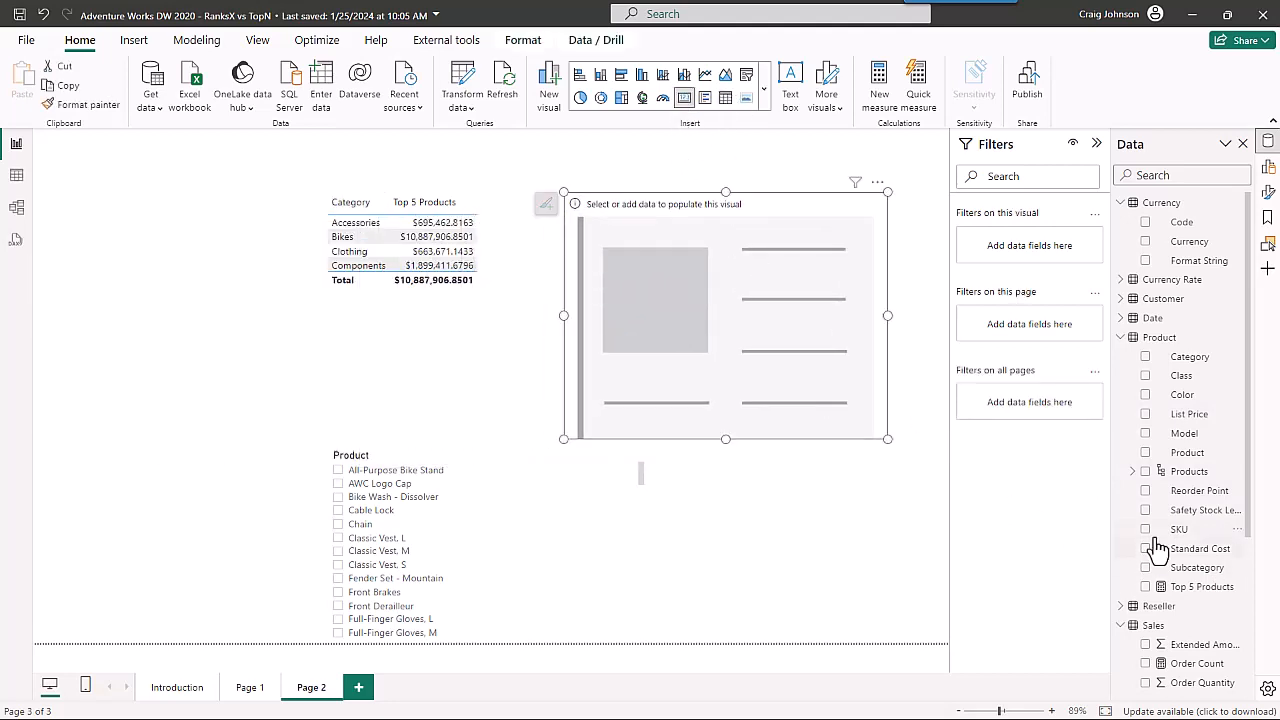
Search the data fields for "top" and add the Top 5 Products measure to the card visual
scroll(1158, 548, "down", 4)
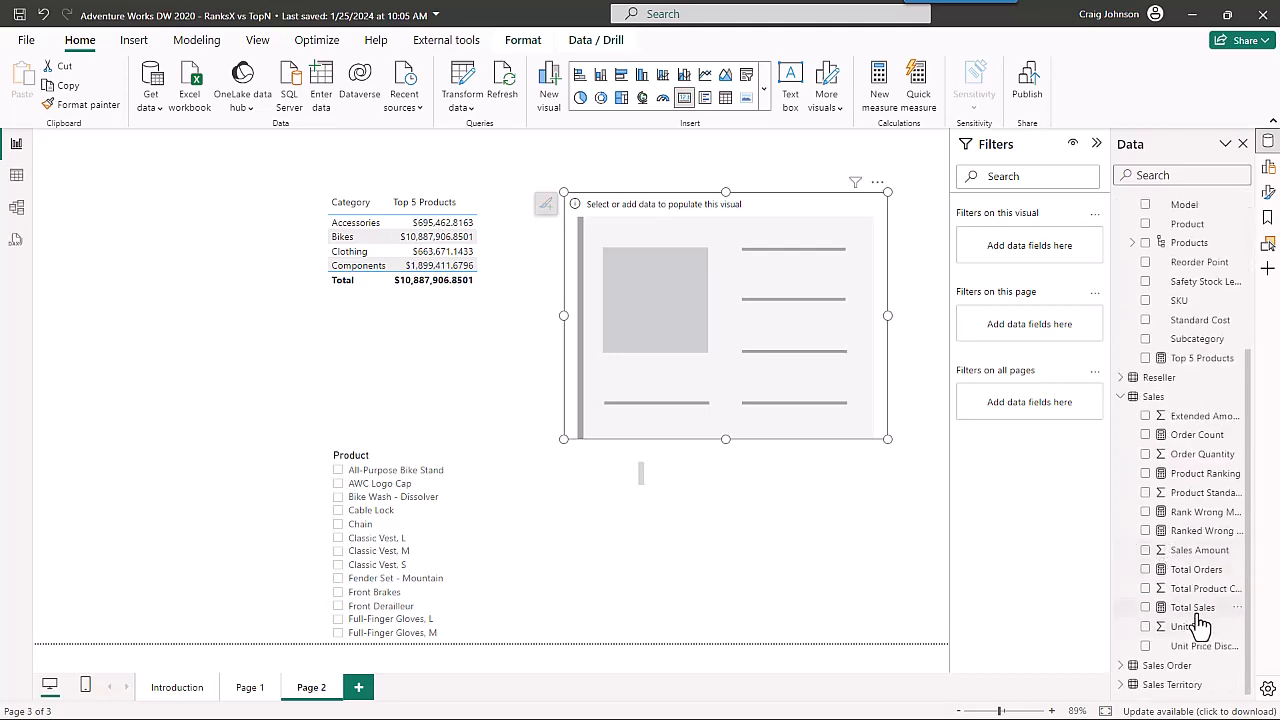
scroll(1190, 560, "up", 4)
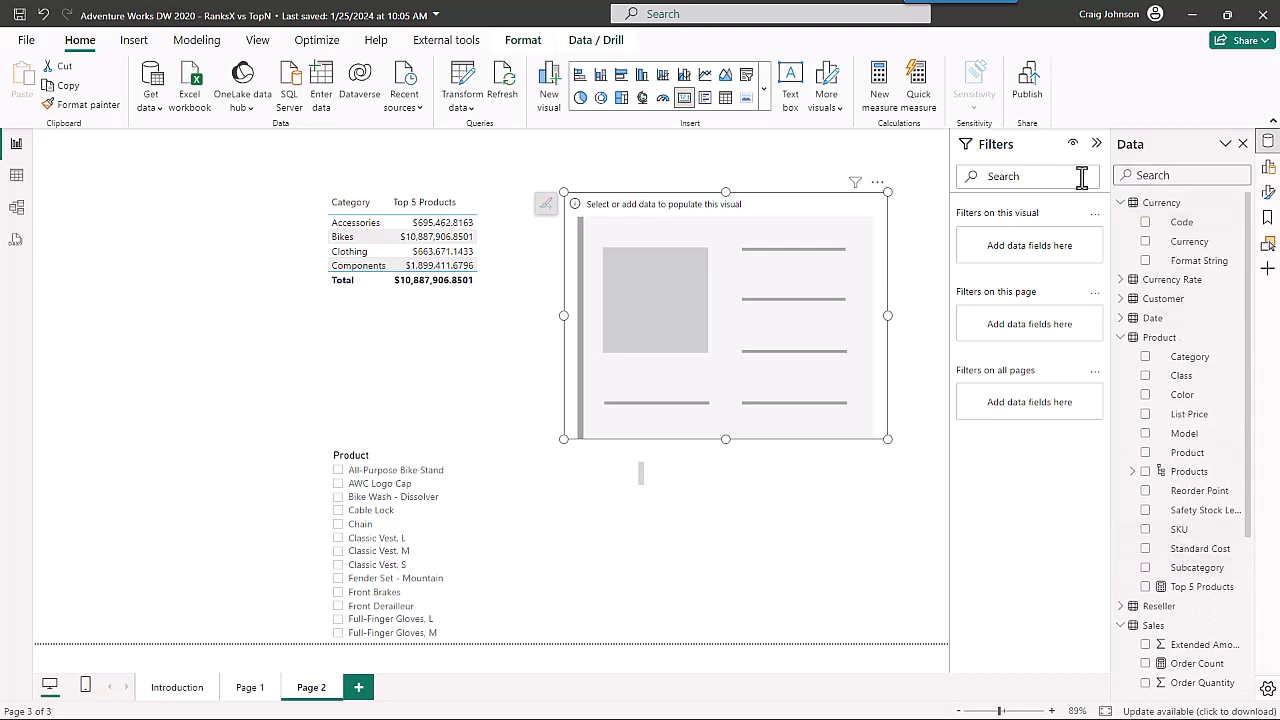
left_click(1171, 175)
type("top")
left_click_drag(1205, 222, 736, 295)
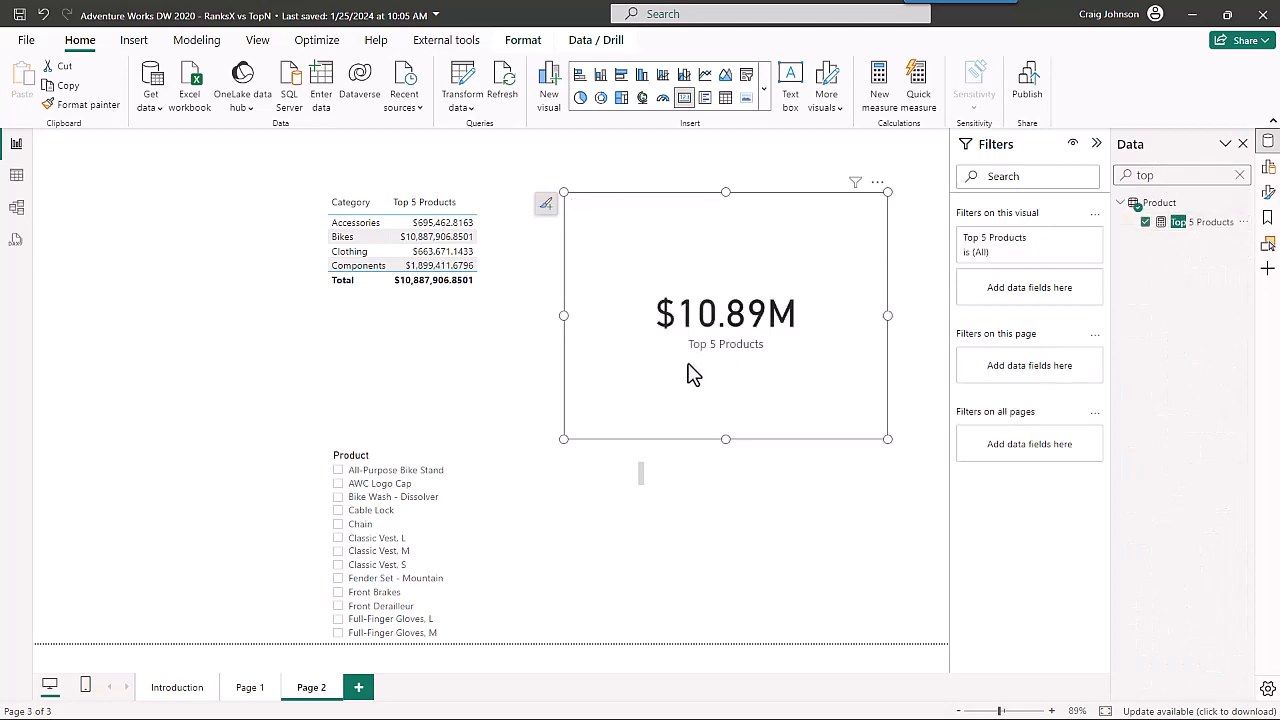
Filter the Product slicer to Chain and move the Category table up and further away from the card
left_click(340, 530)
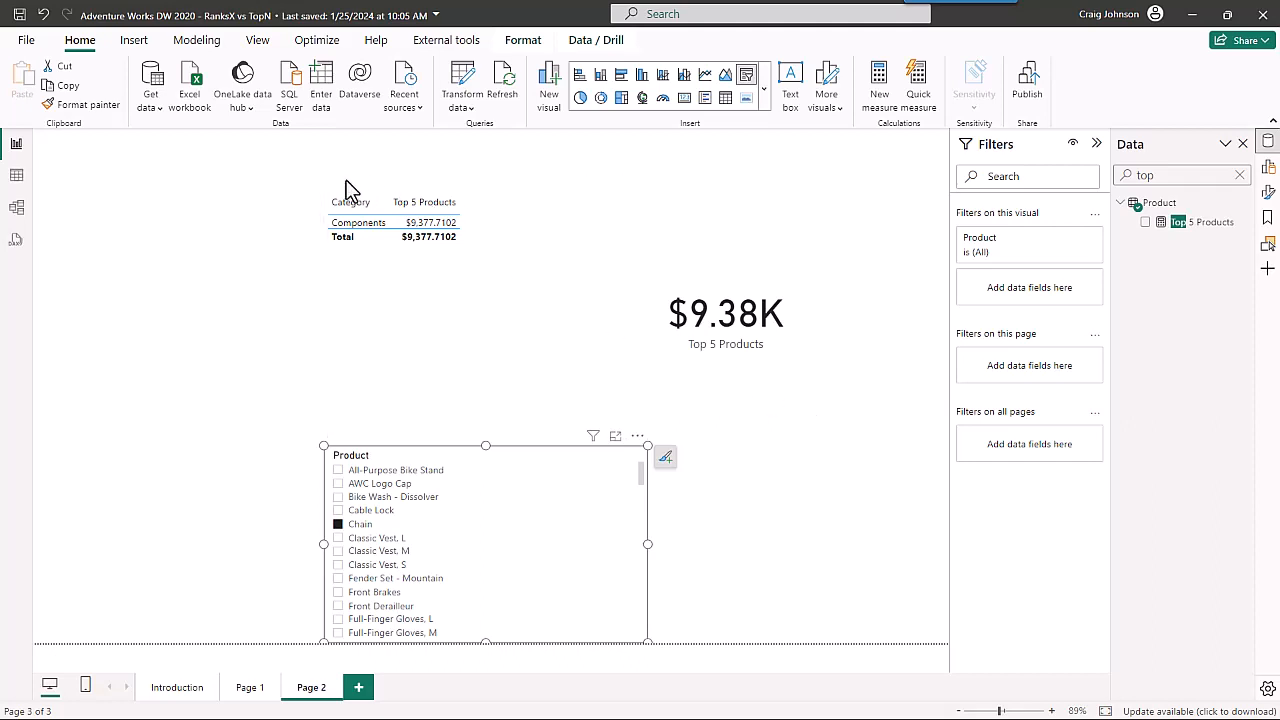
left_click_drag(515, 317, 377, 292)
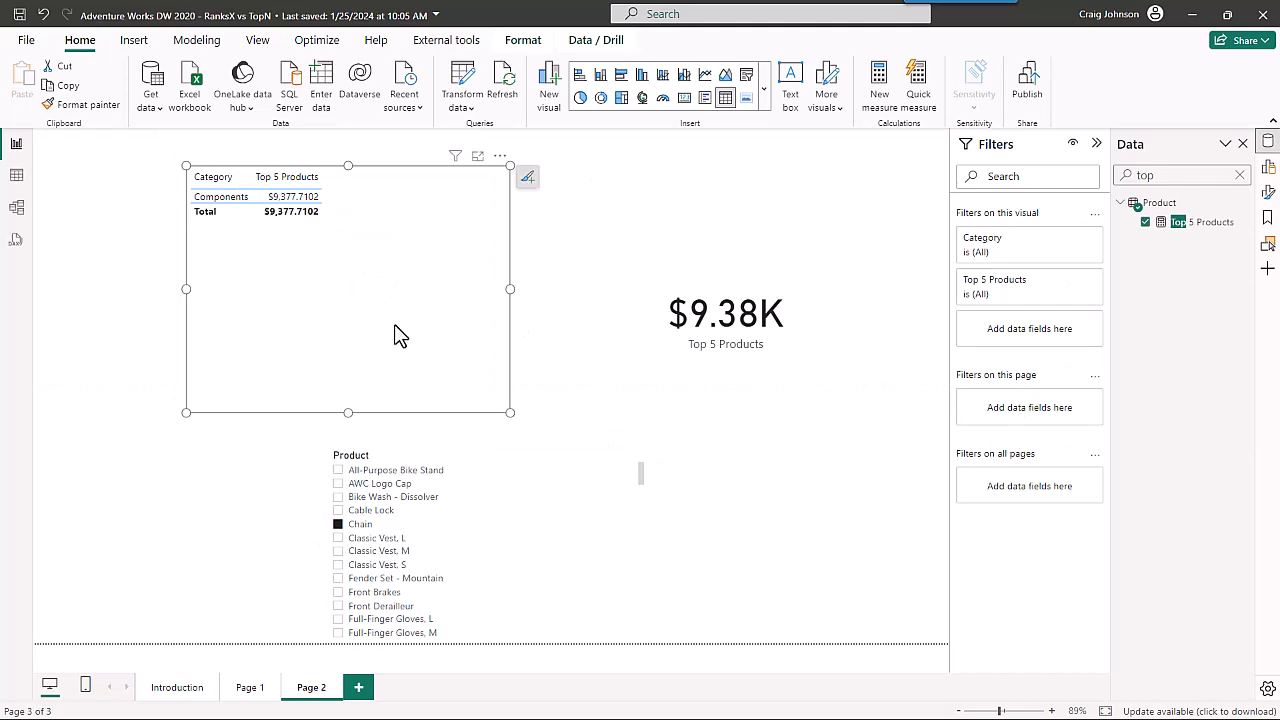